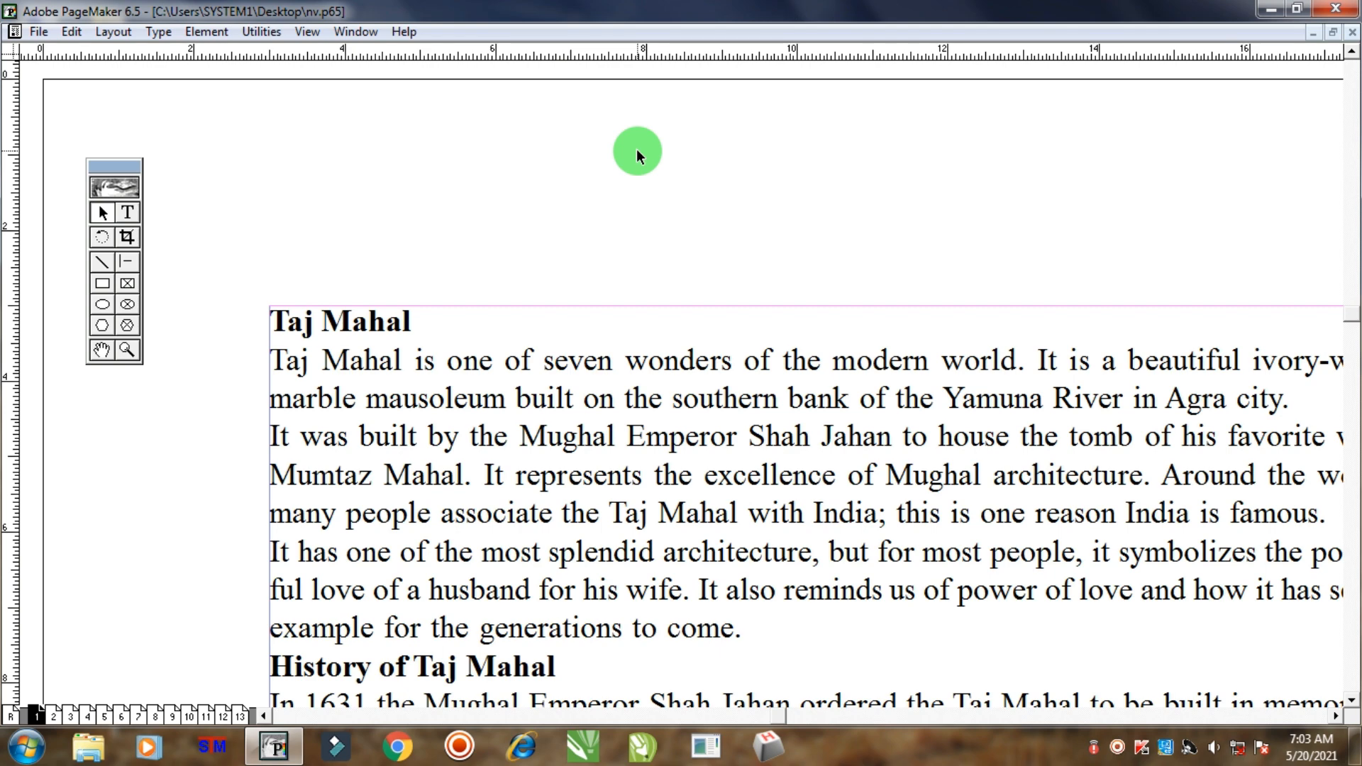
Step: Fit the whole page in the window and page through pages 1 to 4 and back
key(ctrl+0)
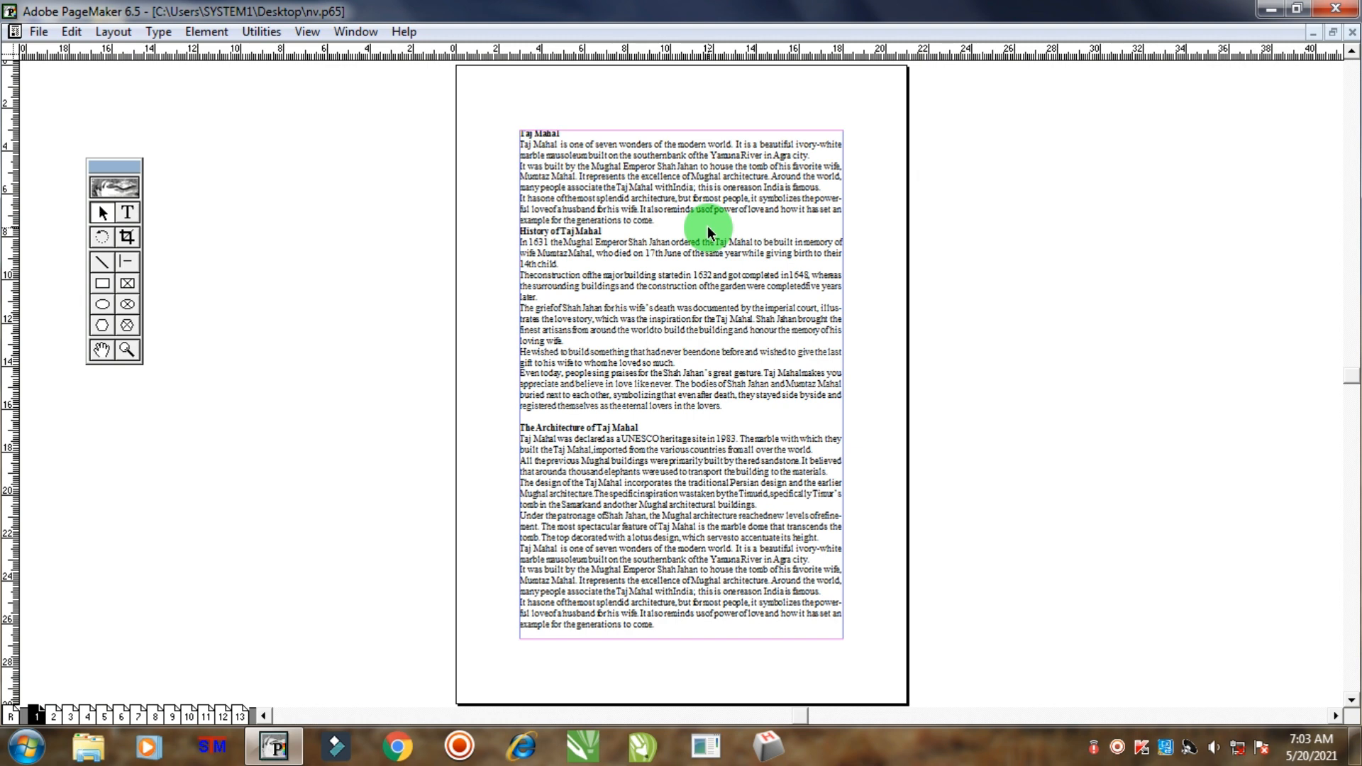
key(F12)
key(F12)
key(F12)
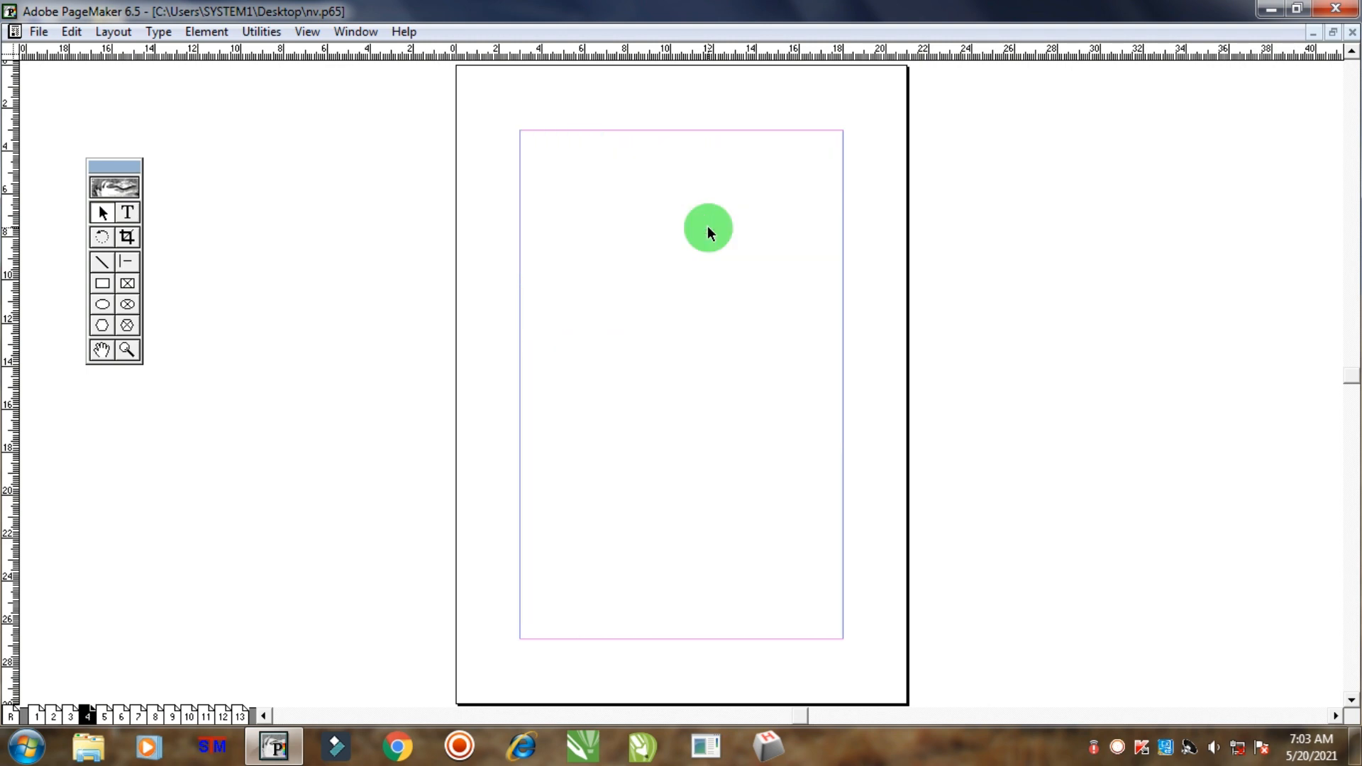
key(F11)
key(F11)
key(F11)
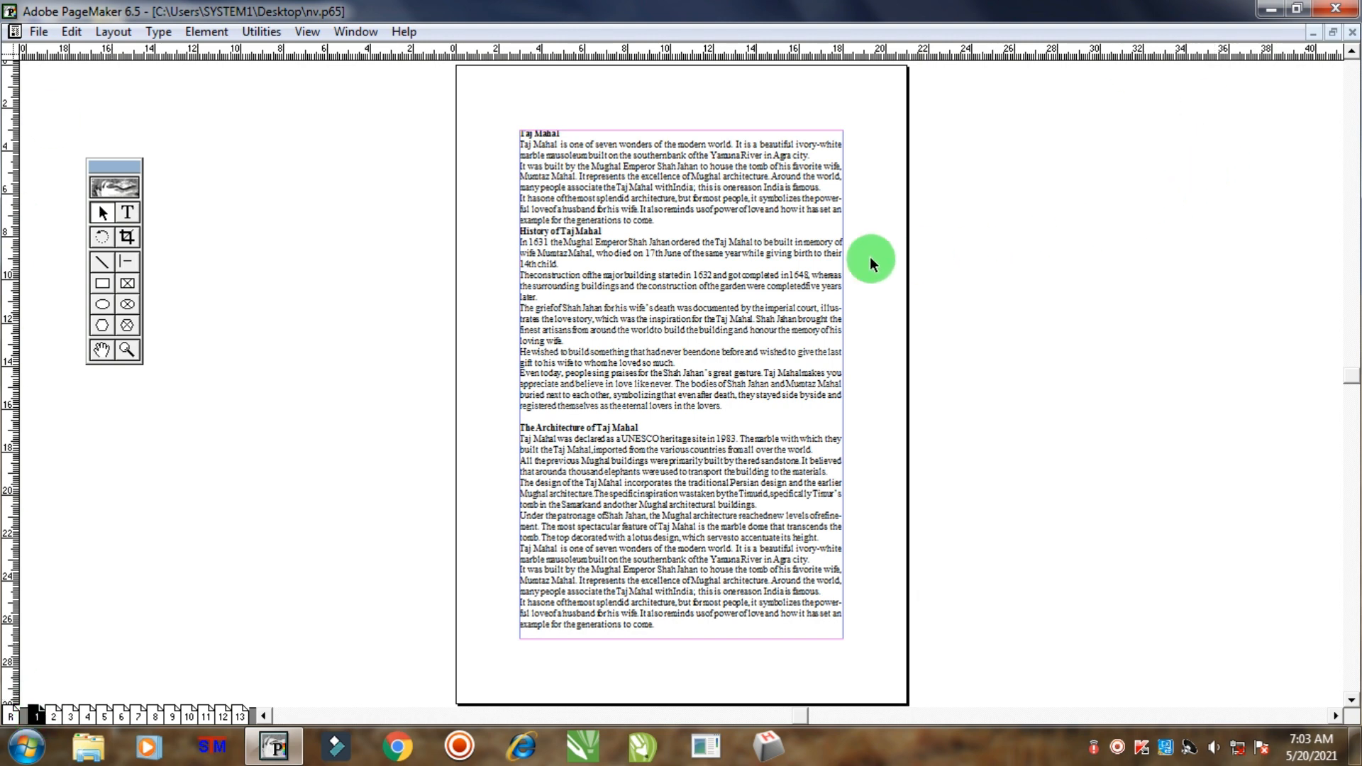
Step: Switch to the open publication nv2.p65 and try moving its two text columns, undoing each move
click(348, 32)
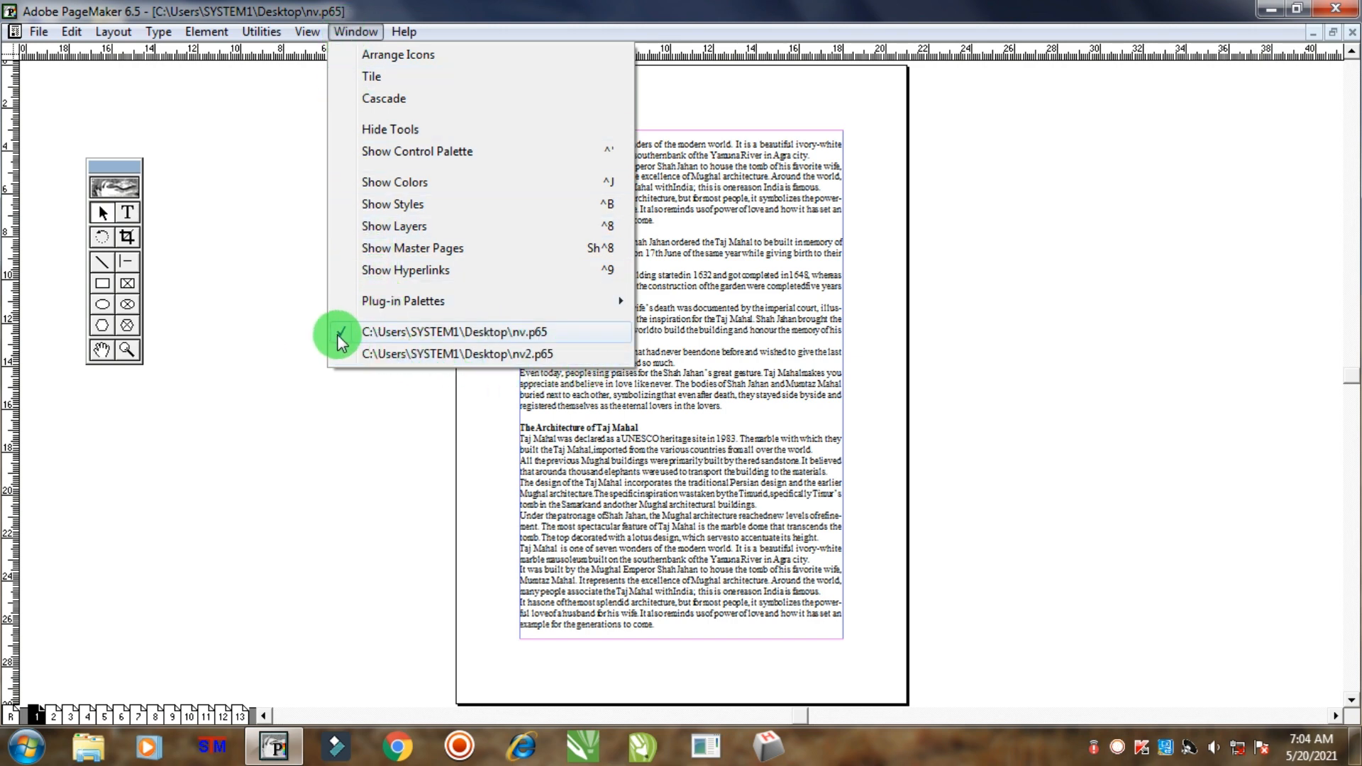
click(380, 354)
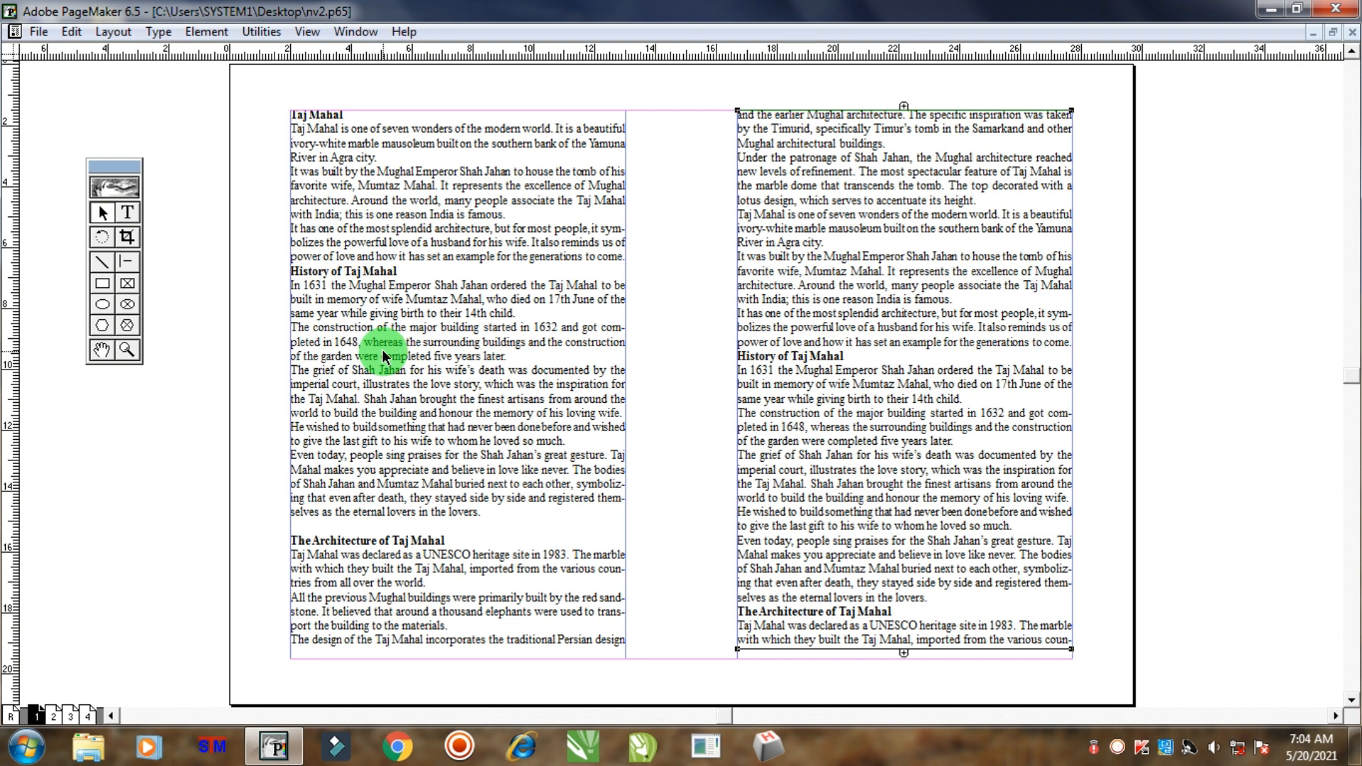
drag(423, 213, 334, 212)
key(ctrl+z)
drag(879, 240, 1062, 206)
key(ctrl+z)
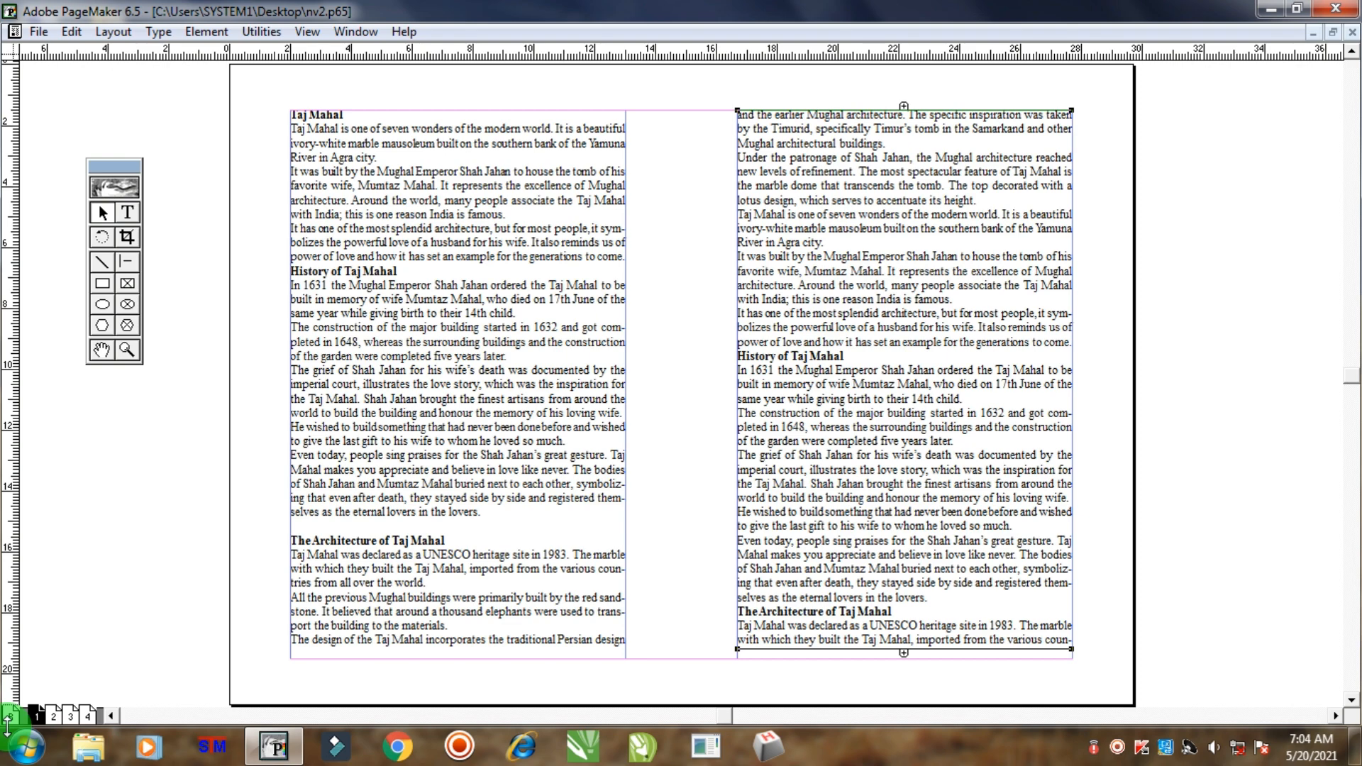
Step: Switch back to nv.p65 and display its master page
key(alt+w)
click(498, 329)
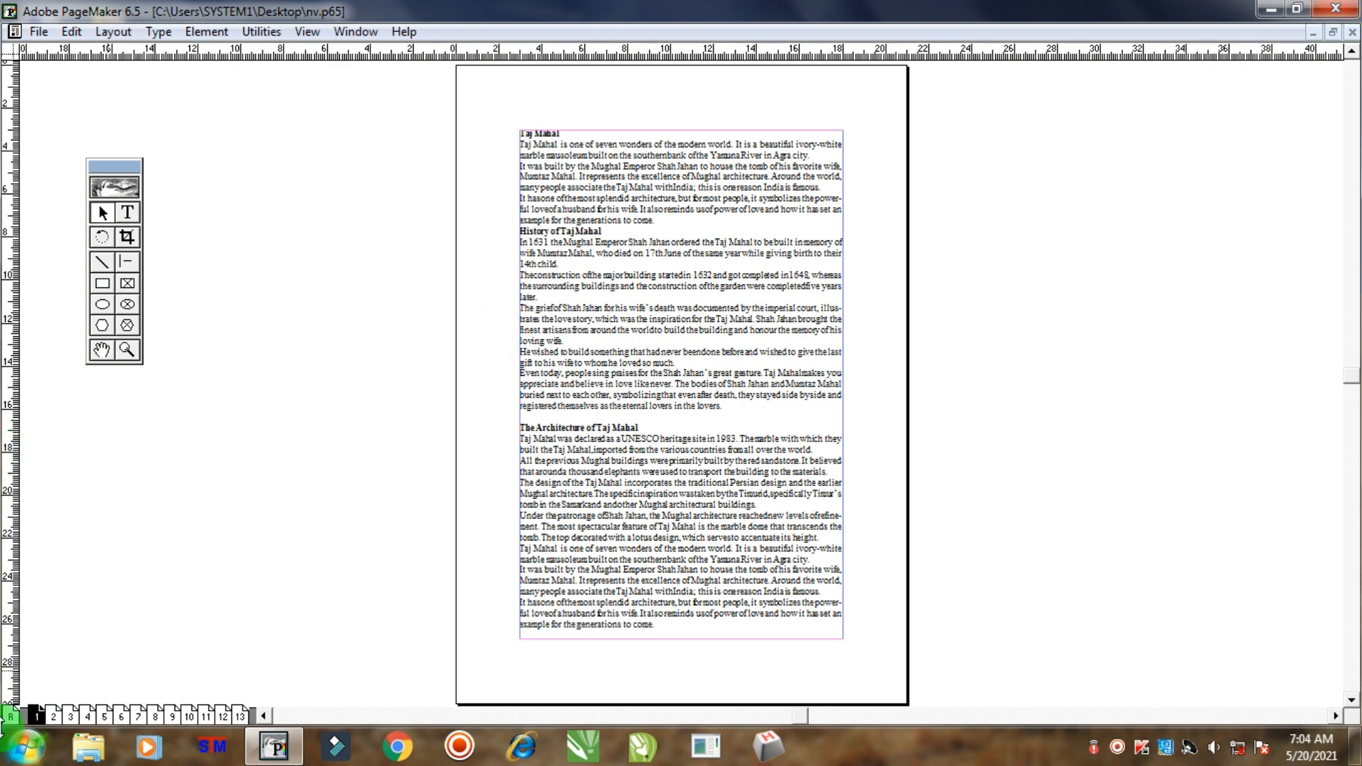
click(10, 718)
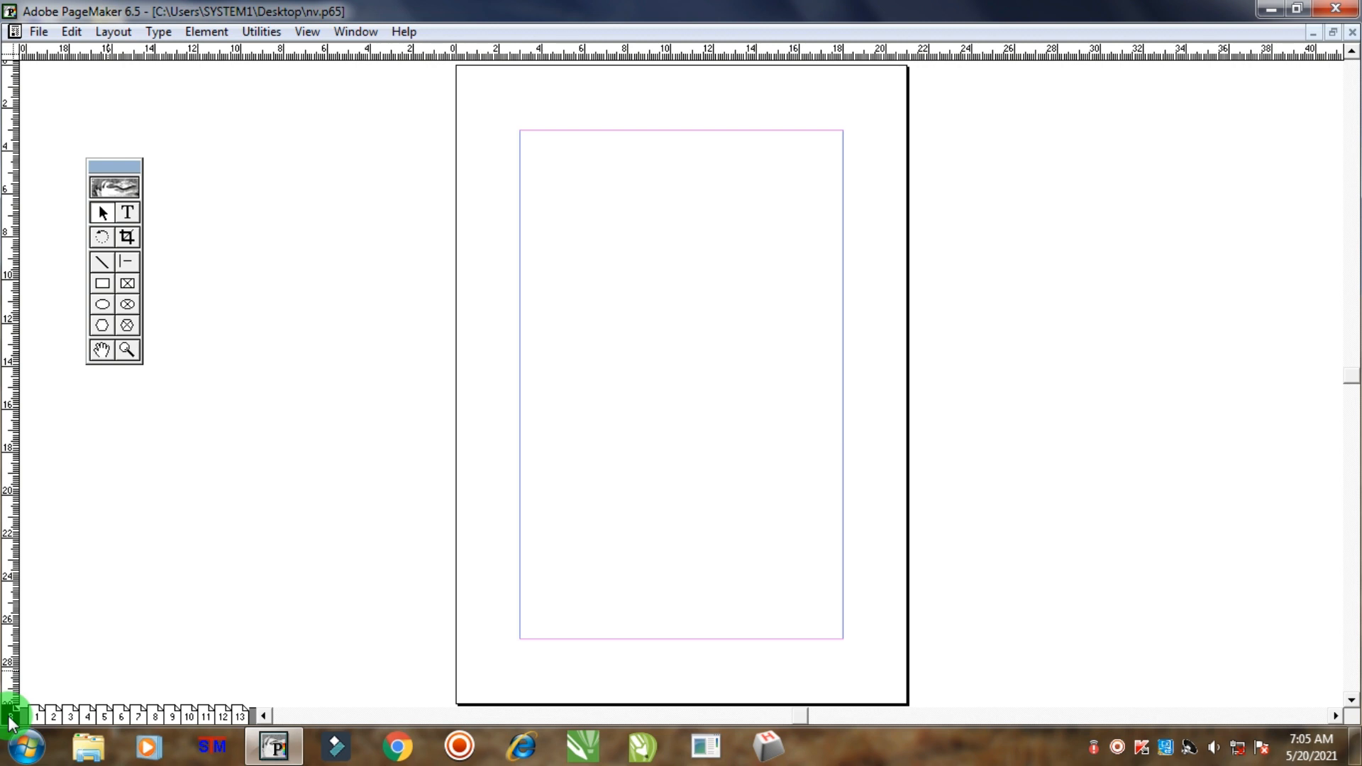
Step: Make the document double-sided with facing pages in Document Setup
click(40, 33)
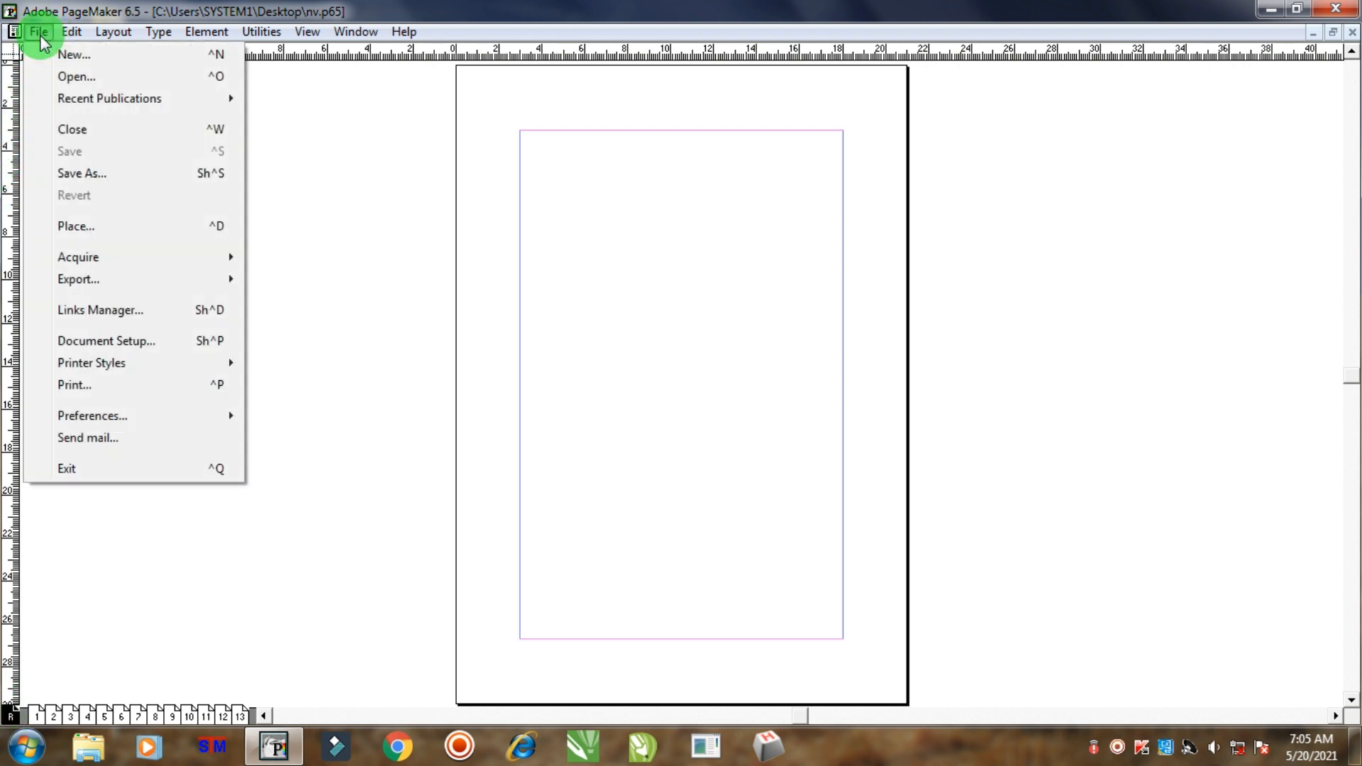
click(117, 344)
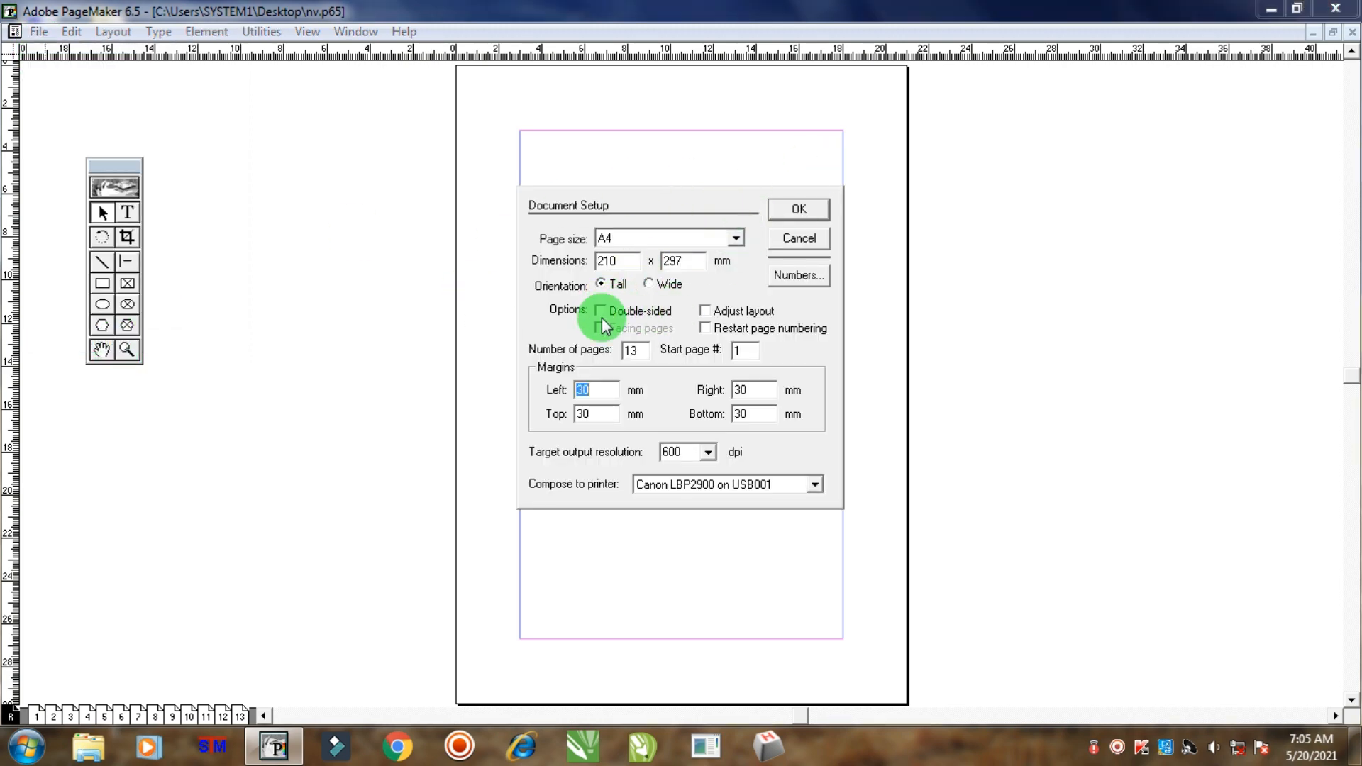
click(621, 314)
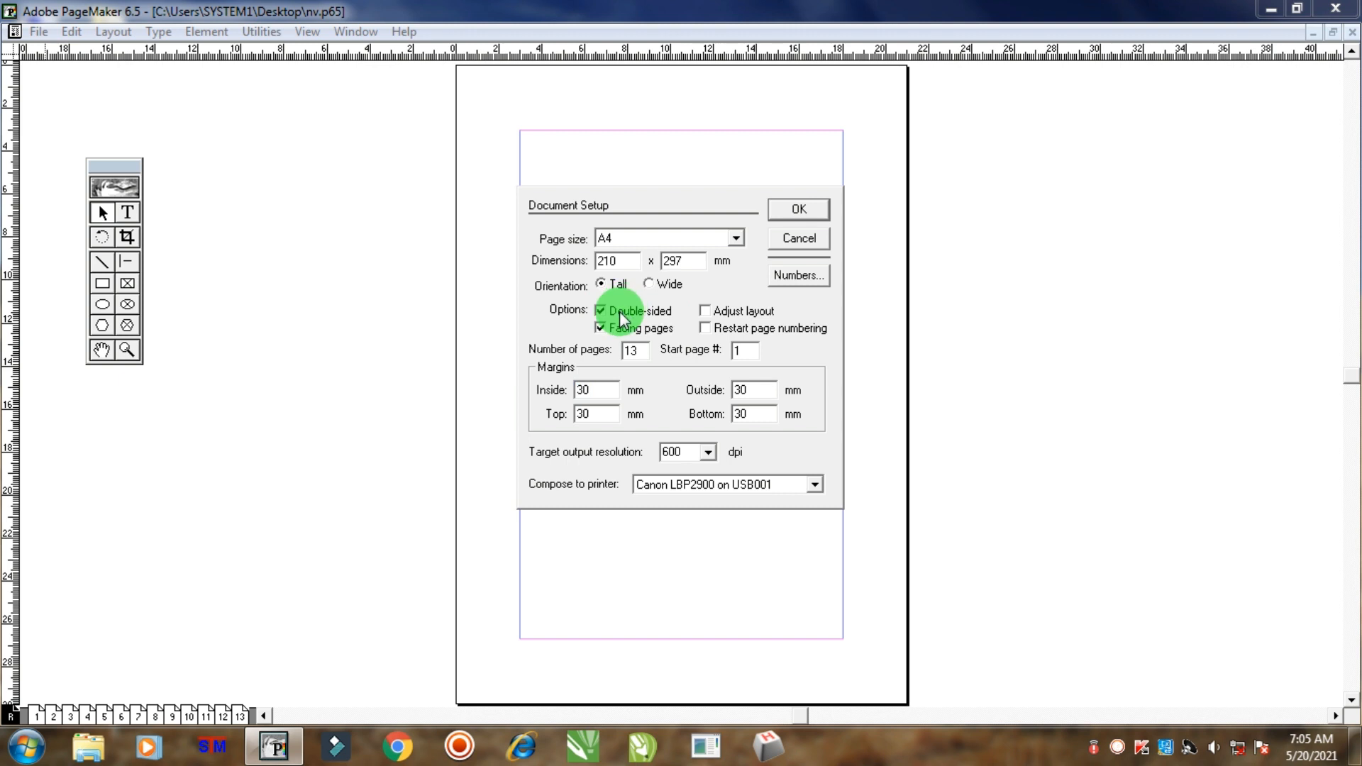
click(790, 213)
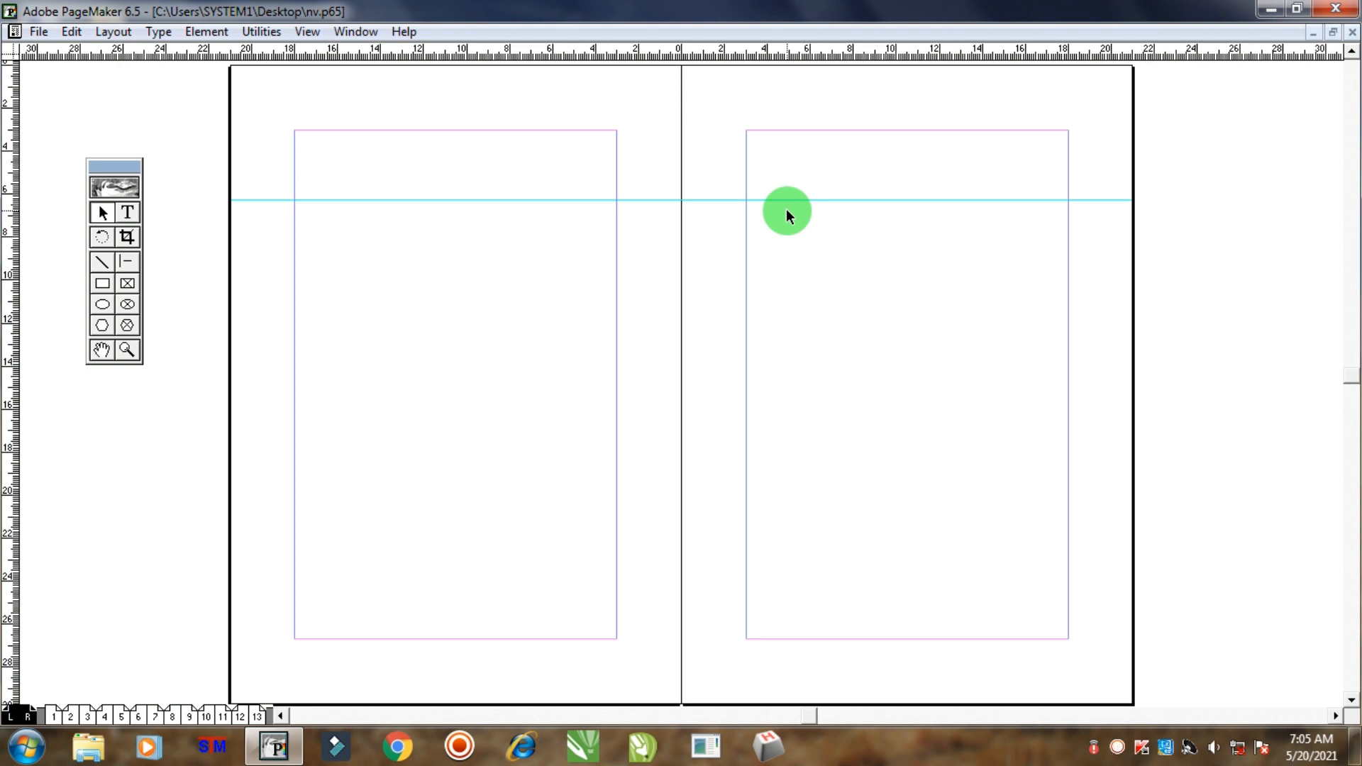
Step: Remove the upper horizontal guide from the master pages and place one just above the bottom margin at about 26 cm
drag(806, 203, 827, 31)
drag(822, 82, 754, 619)
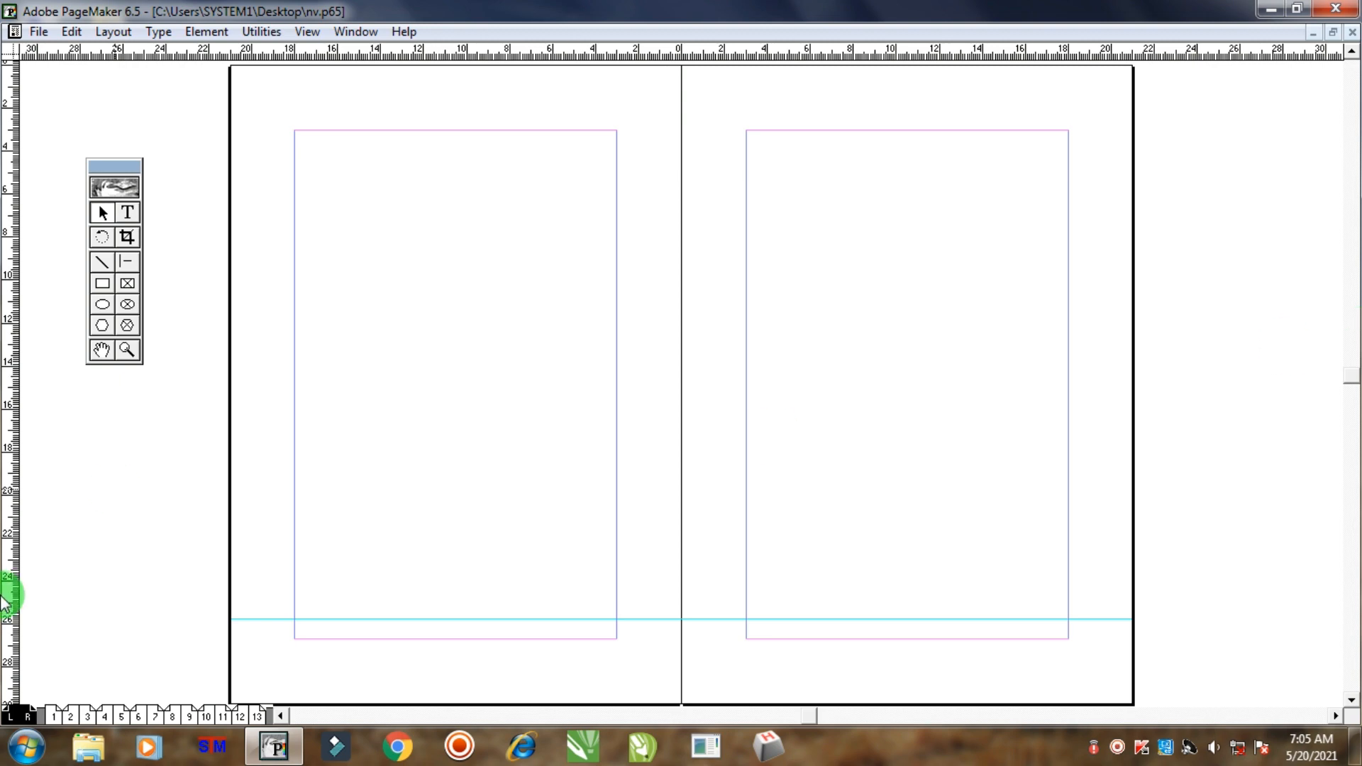
Step: Examine page 1 and the page 2-3 spread for the horizontal guide from the master pages
click(53, 716)
shift+right_click(684, 630)
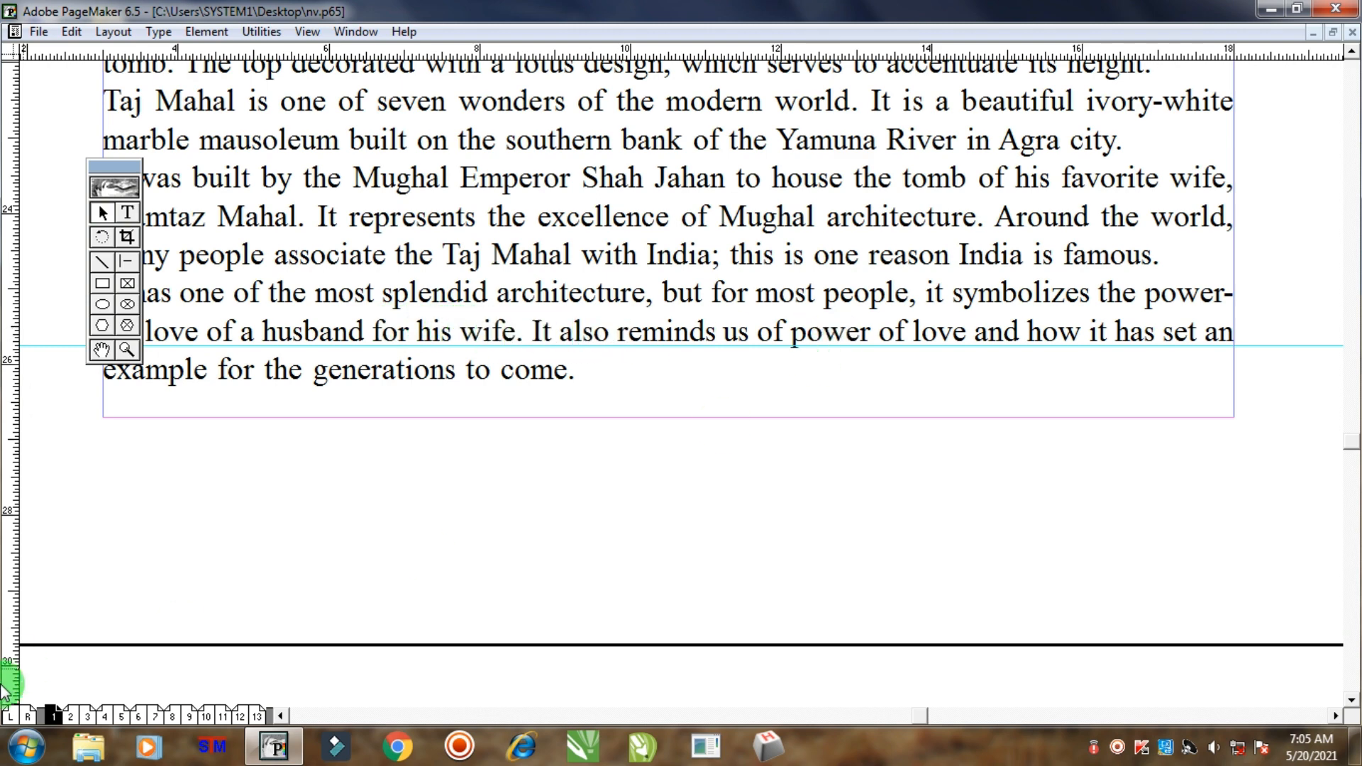
click(70, 716)
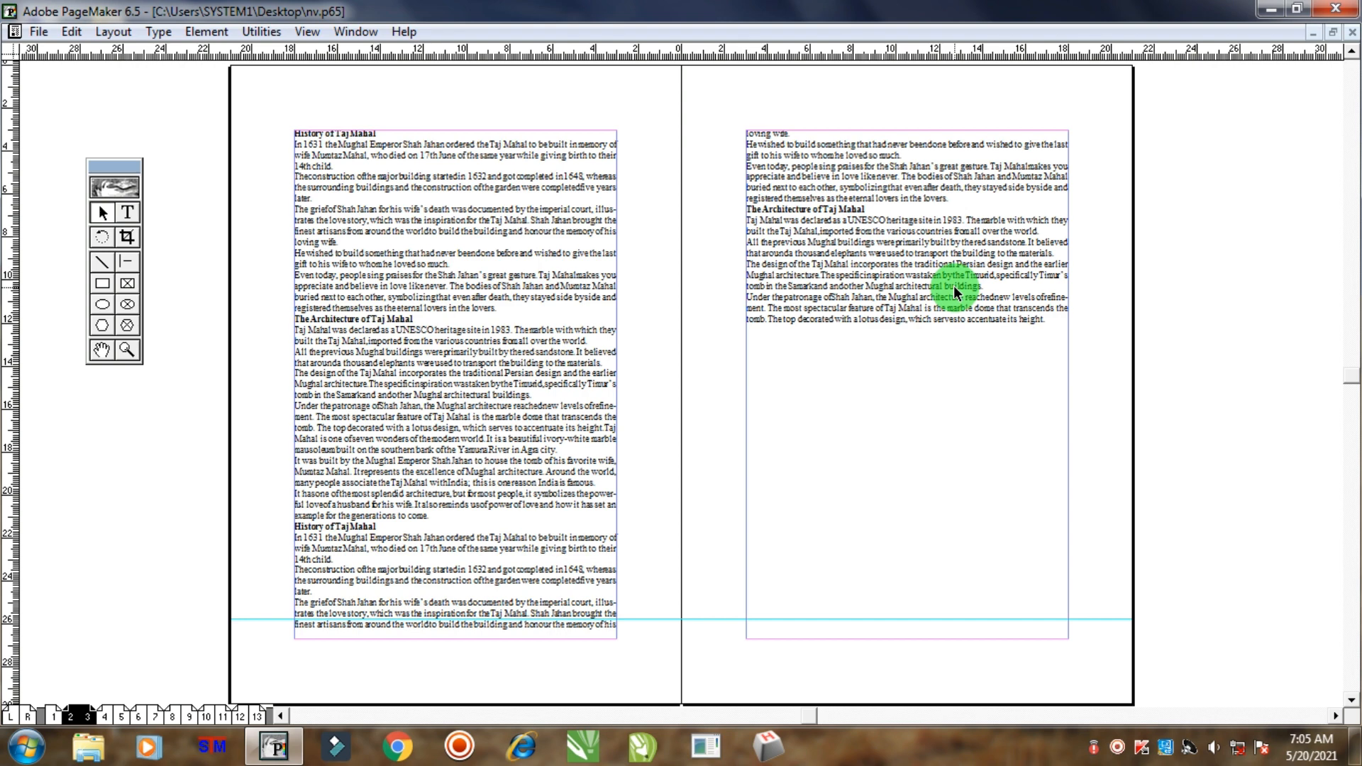
key(Page_Down)
key(Page_Up)
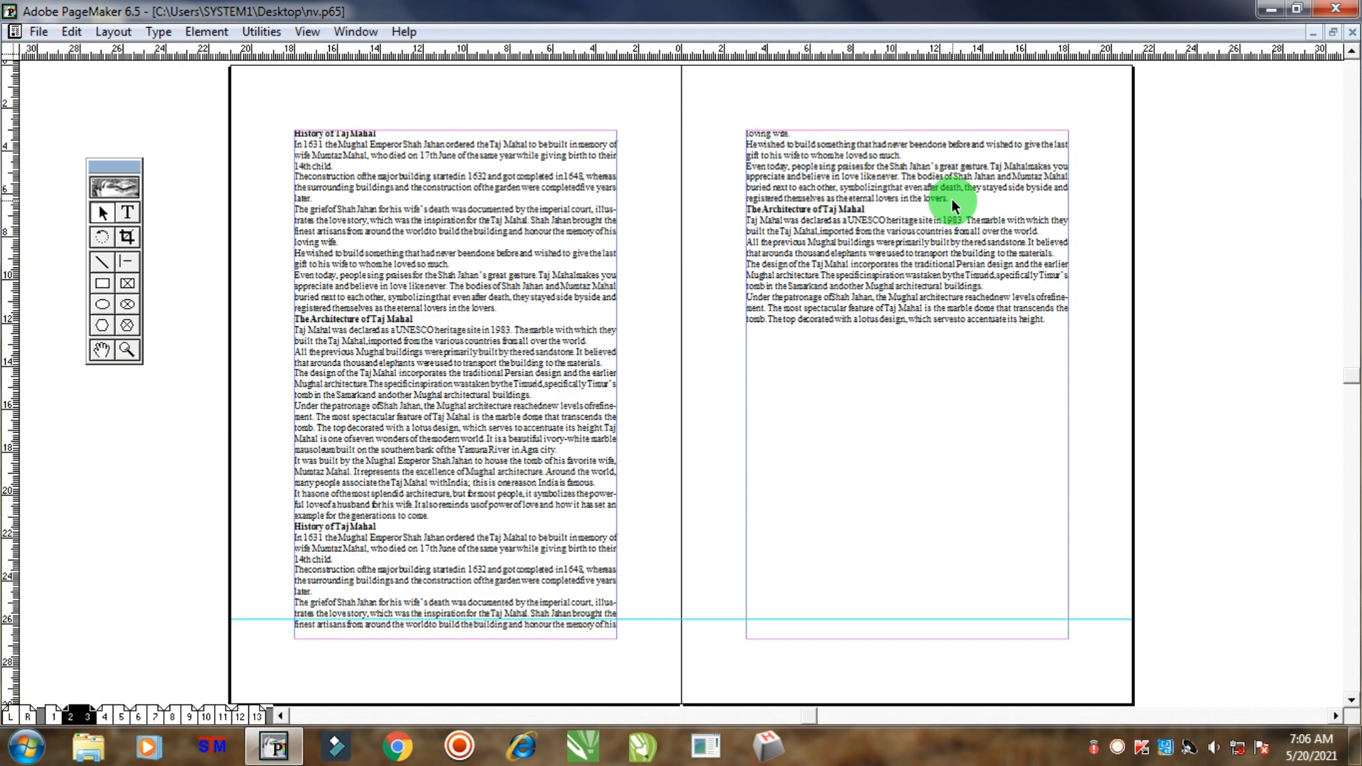
Step: Remove the horizontal ruler guide near the bottom margin of the page 2-3 spread
shift+right_click(713, 635)
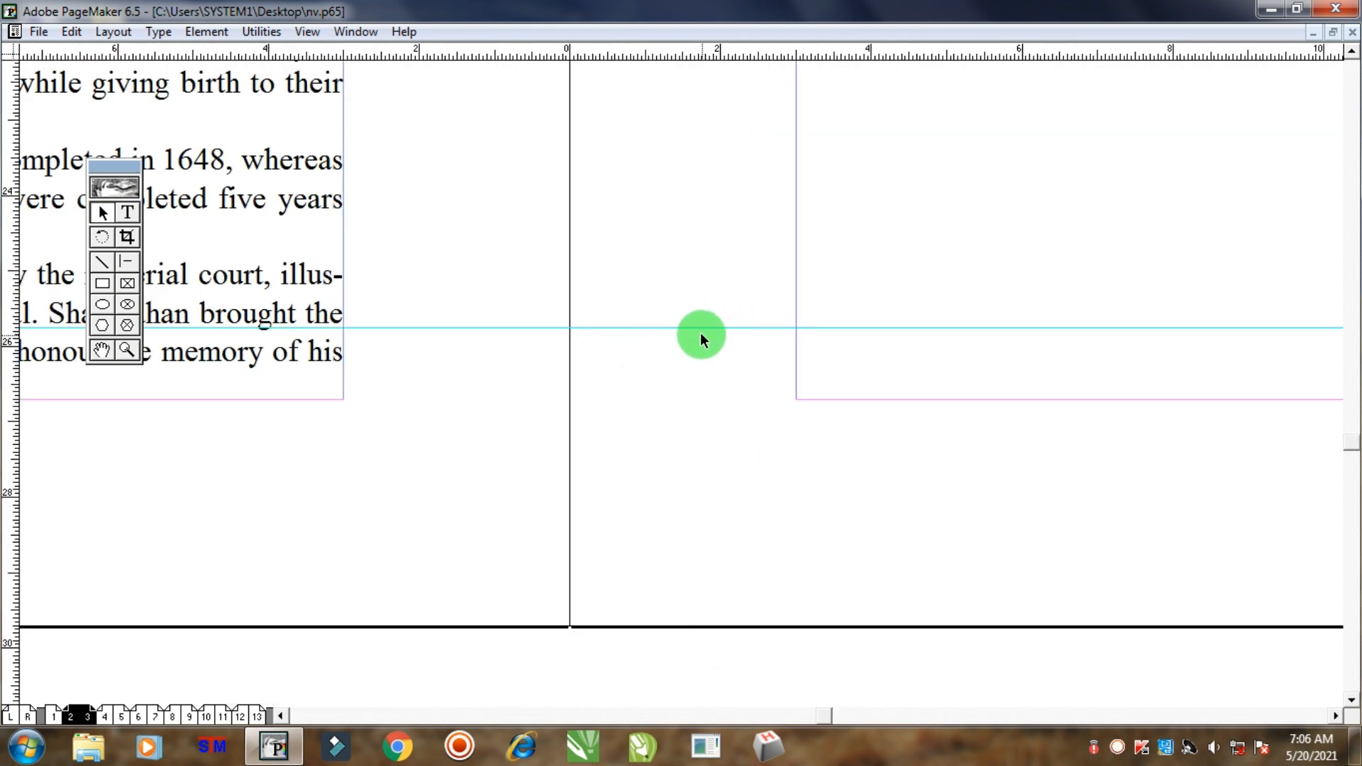
drag(703, 327, 713, 8)
shift+right_click(631, 409)
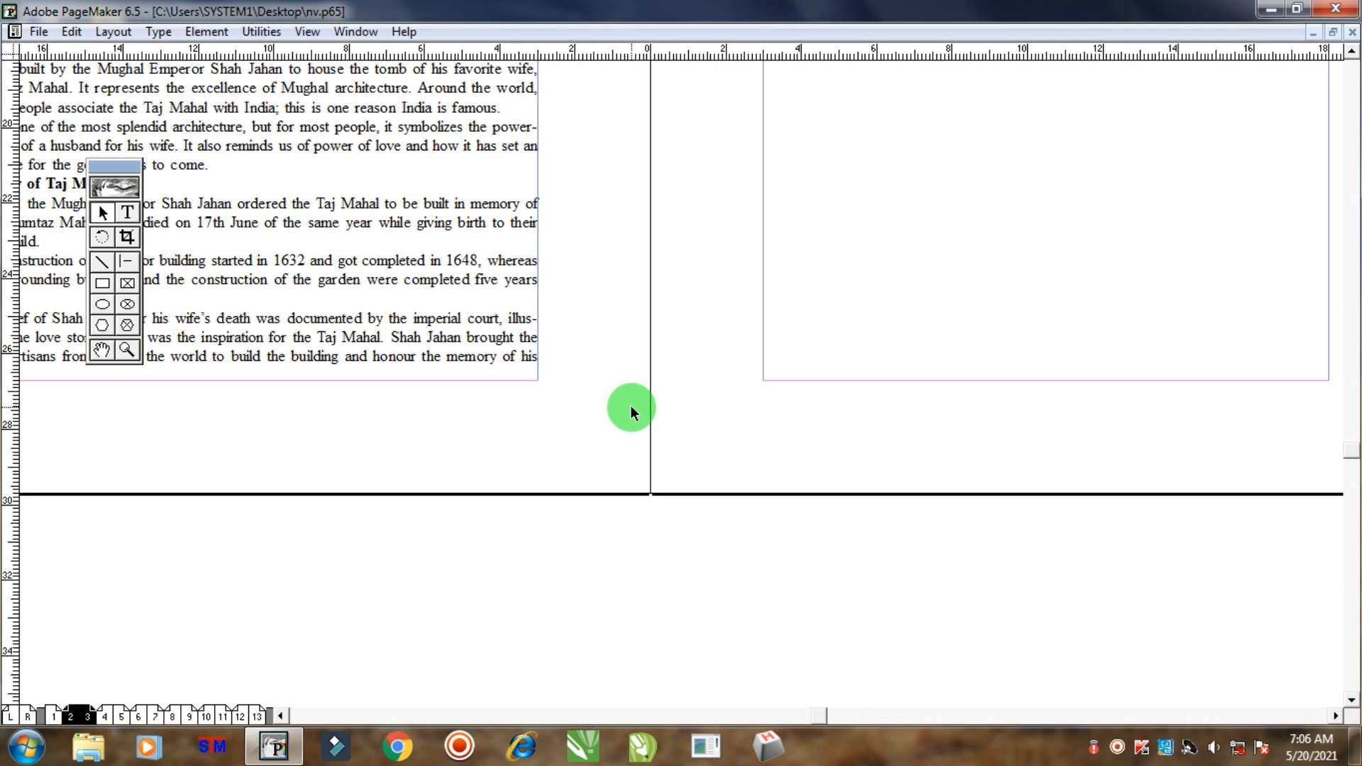
Step: Copy the master guides onto the page 2-3 spread and the page 4-5 spread
click(107, 33)
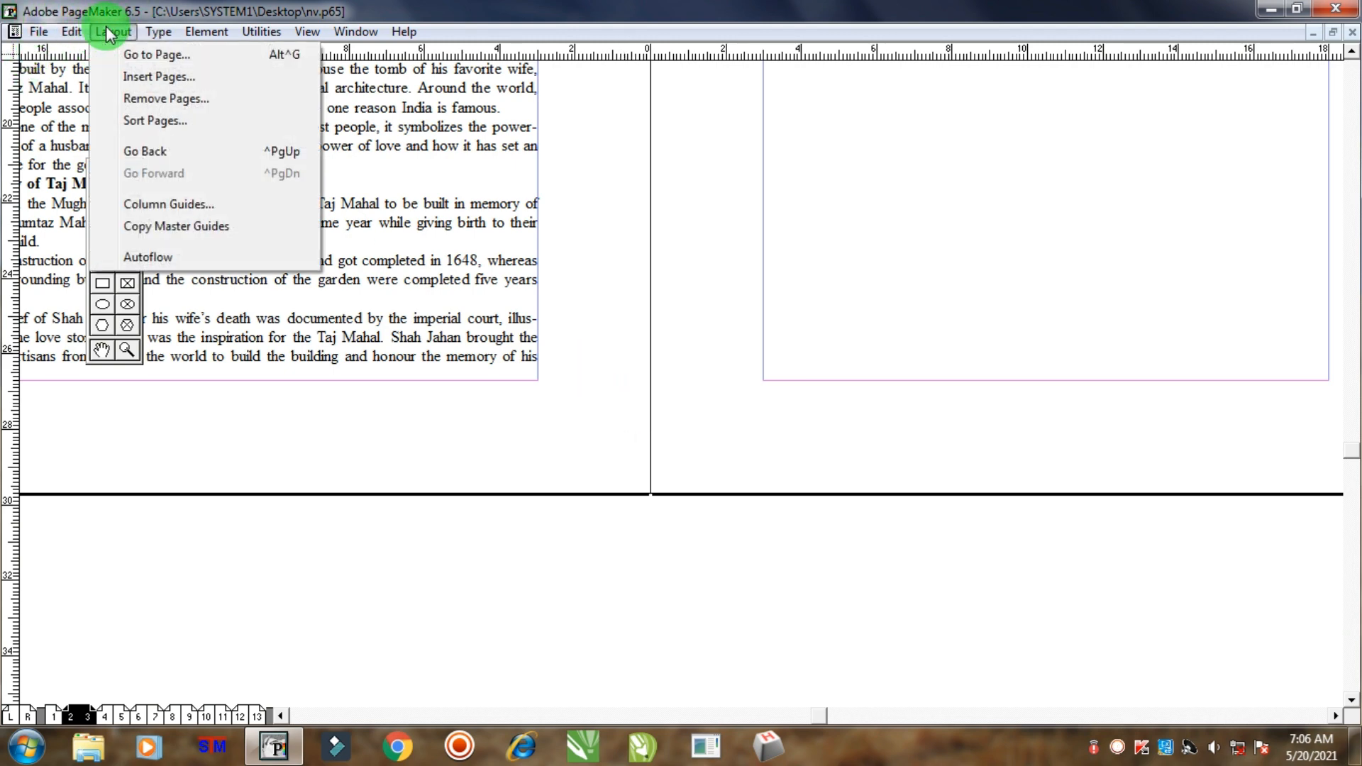
click(182, 227)
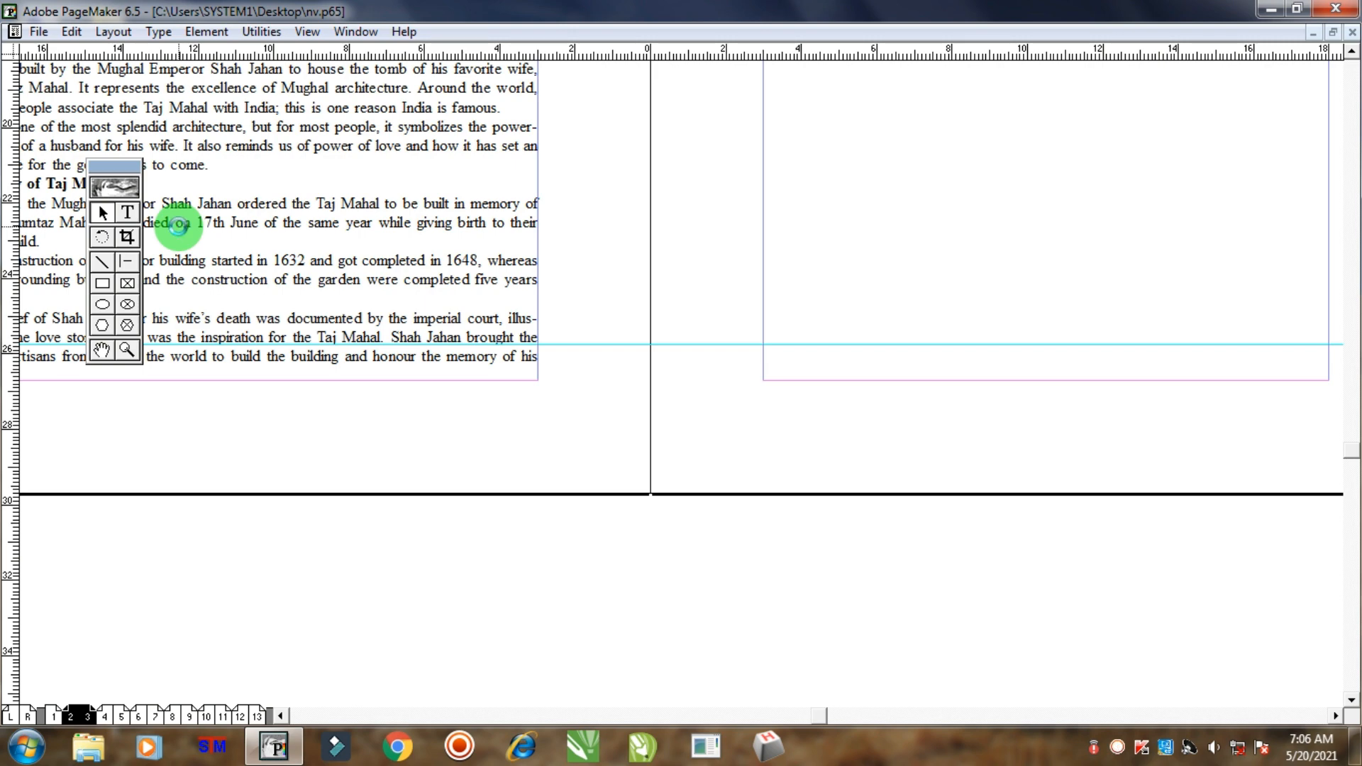
key(Page_Down)
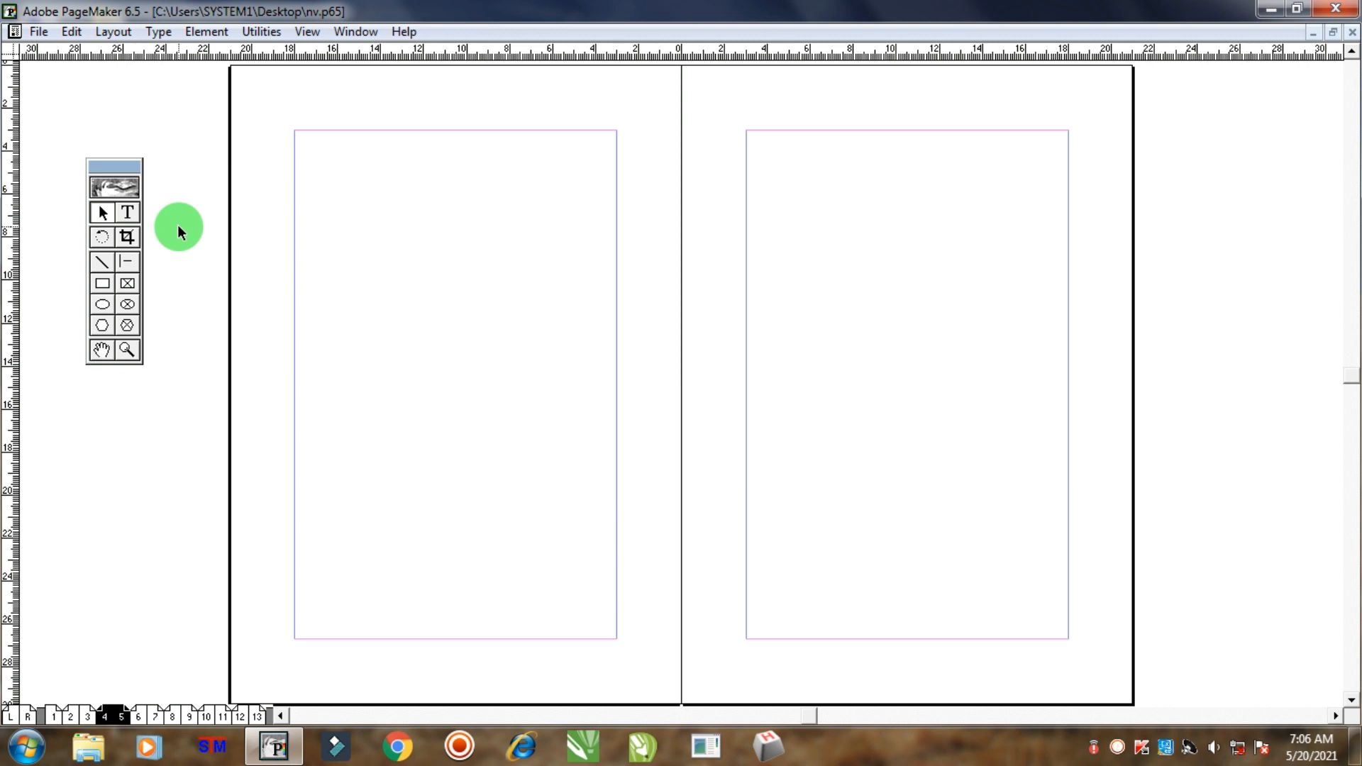
click(113, 32)
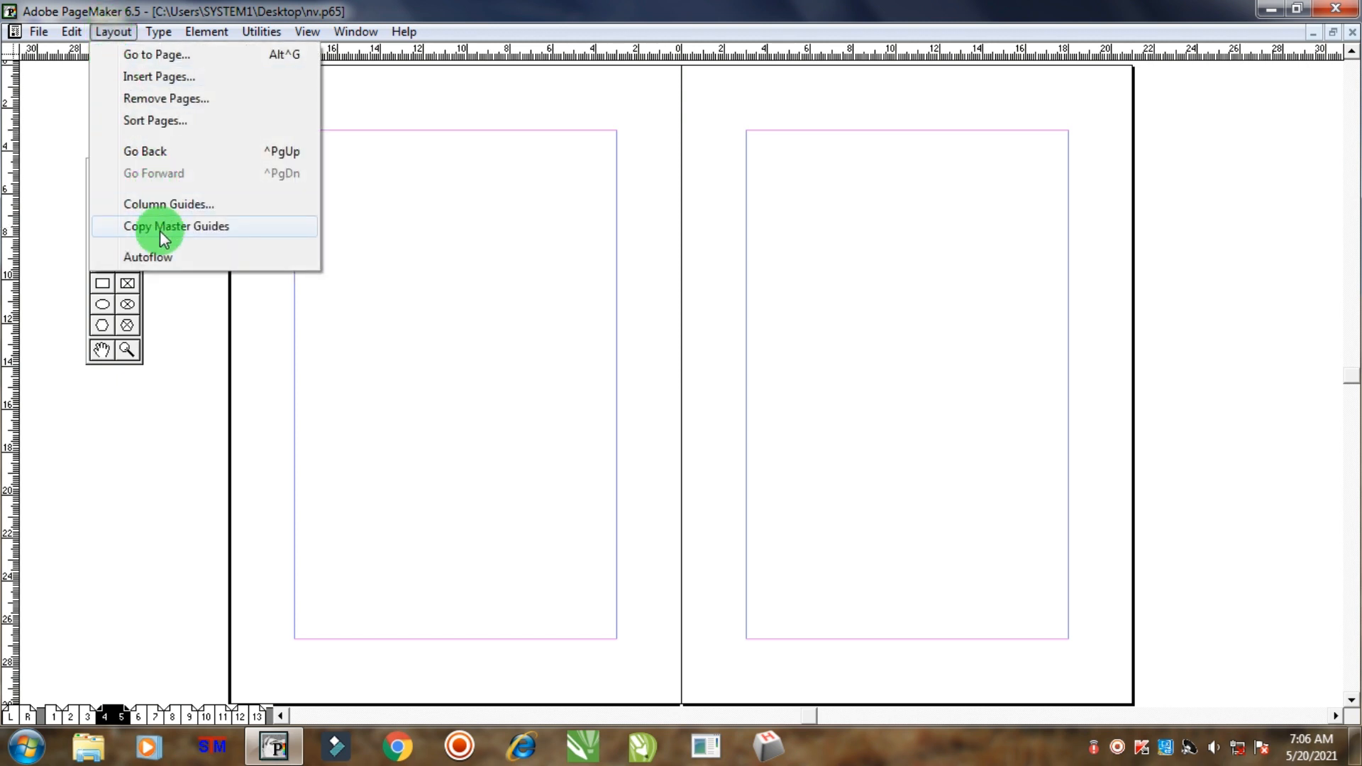
click(163, 227)
Step: Page forward through the remaining spreads and back to pages 2-3 to examine their guides
key(Page_Down)
key(Page_Down)
key(Page_Down)
key(Page_Down)
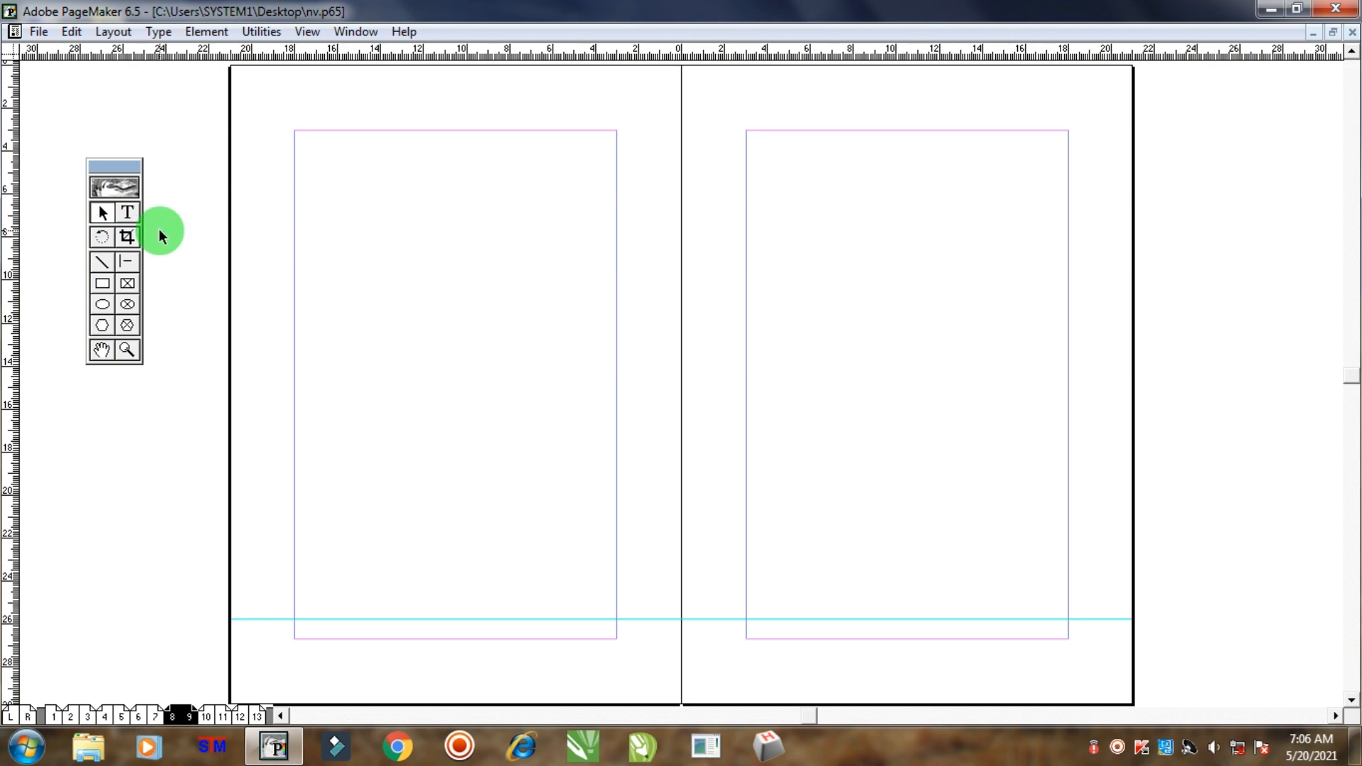
key(Page_Up)
key(Page_Up)
key(Page_Up)
key(Page_Up)
key(Page_Up)
key(Page_Up)
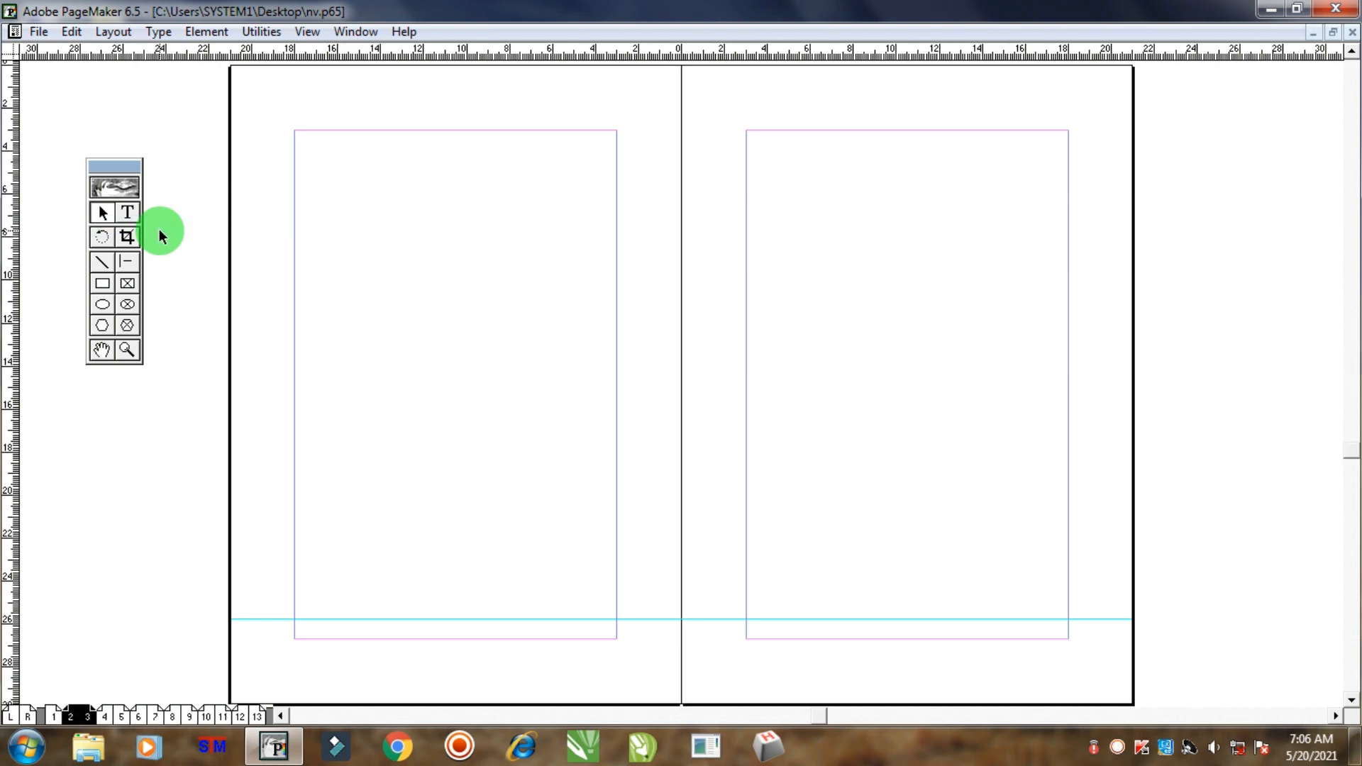
Step: On the left master page, draw a text block spanning the margin width just below the top margin
click(27, 717)
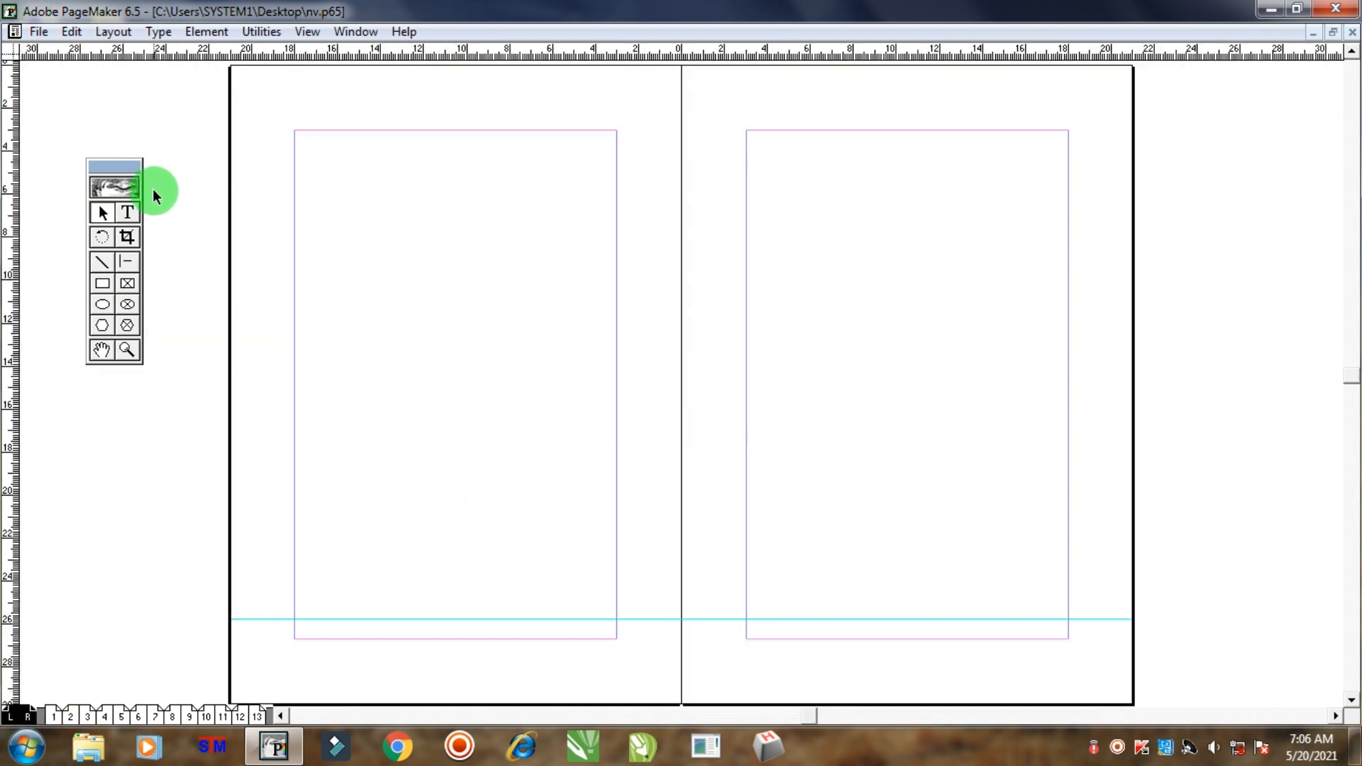
click(135, 210)
key(ctrl+2)
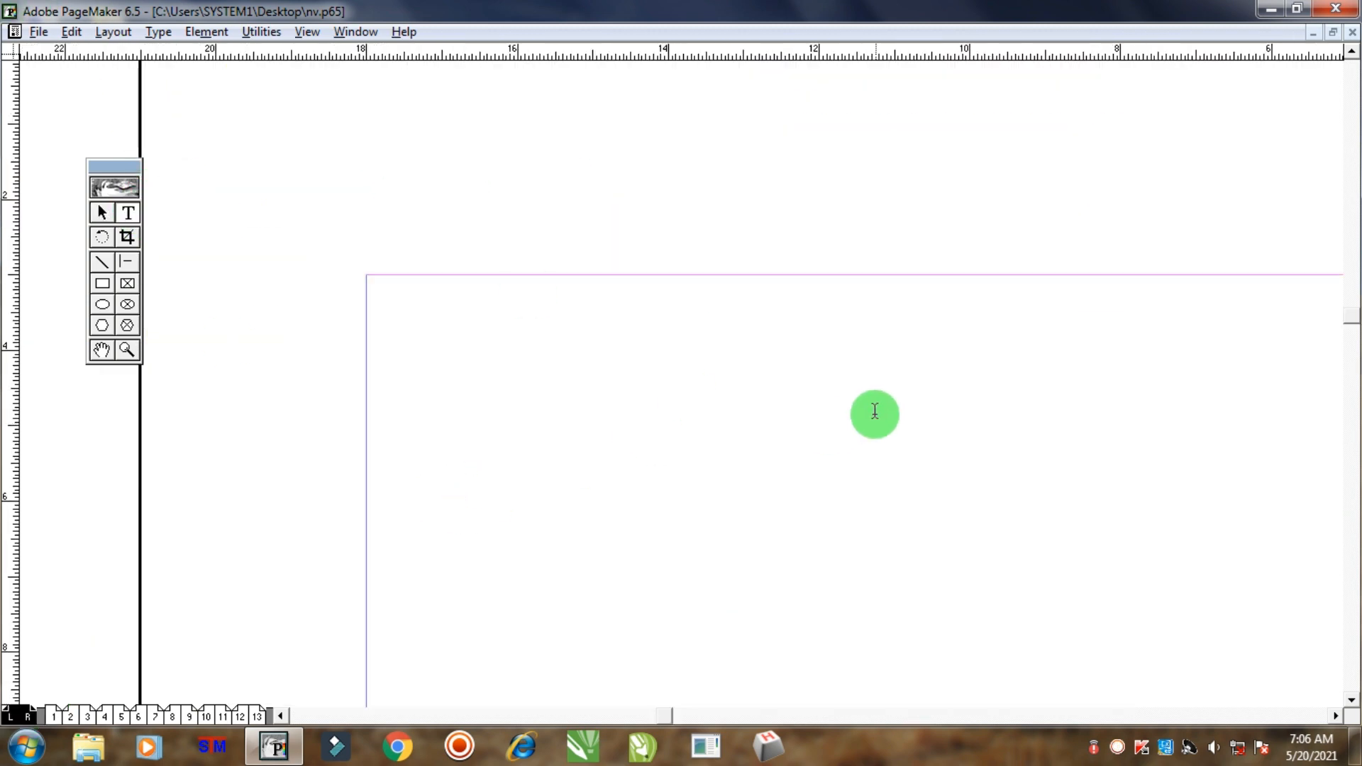
key(ctrl+1)
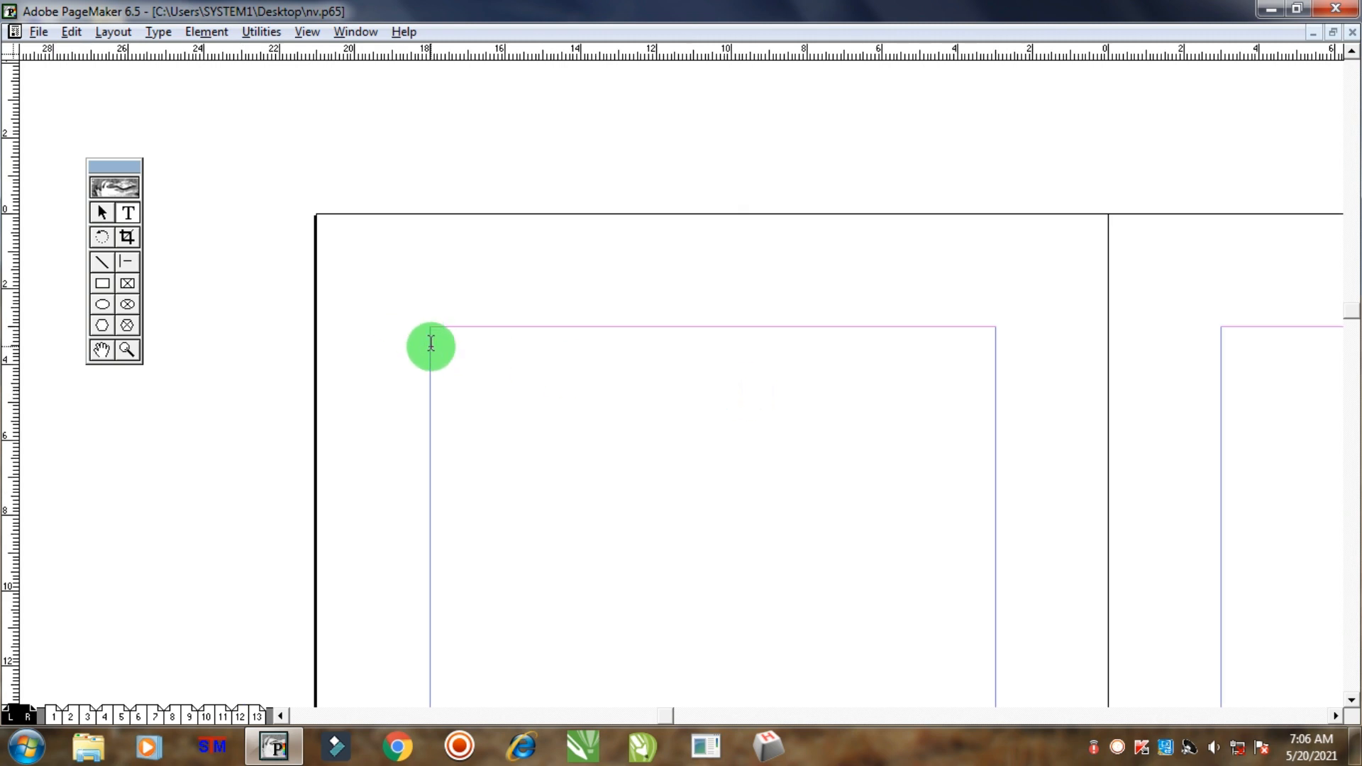
drag(432, 344, 970, 483)
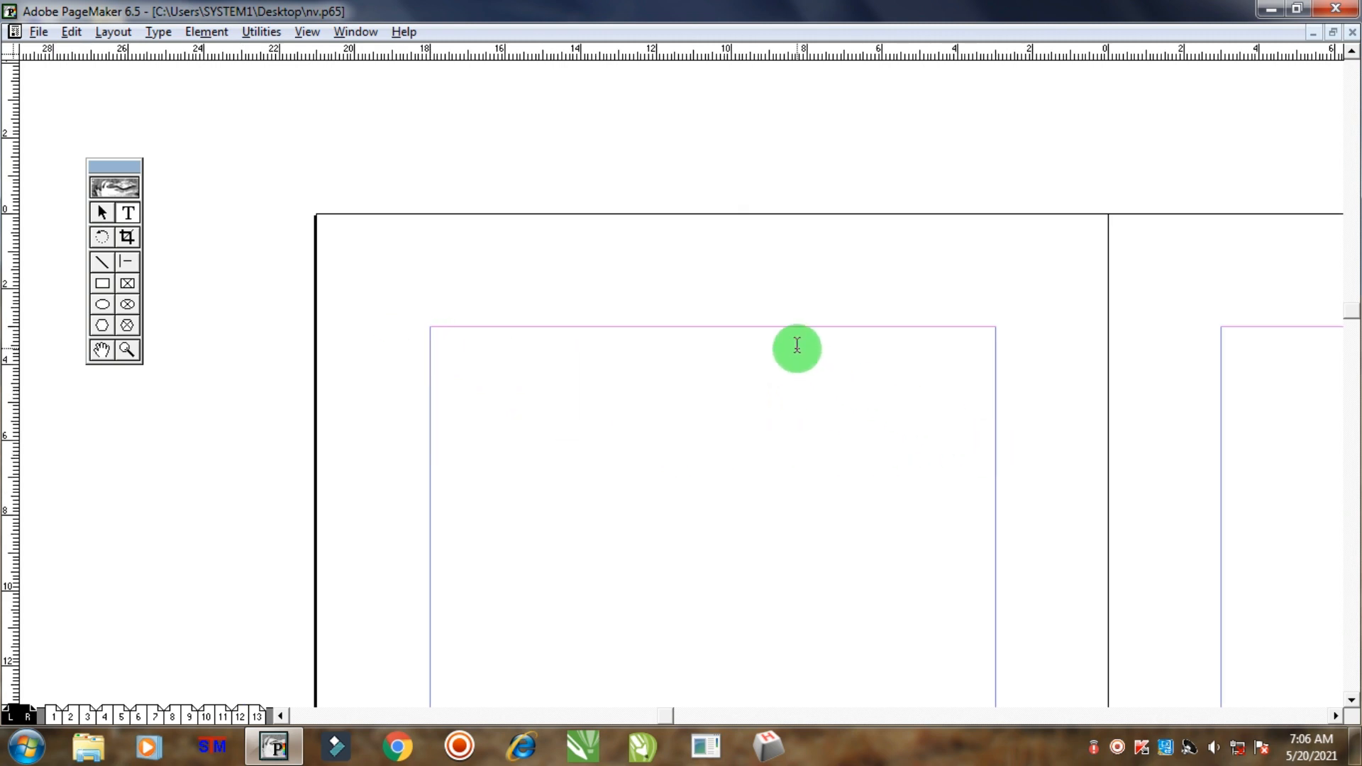
Step: Enter "History" as the header text in the text block and centre it
text(Historh)
key(ctrl+a)
key(ctrl+shift+c)
key(Right)
key(BackSpace)
text(y)
key(F9)
Step: Duplicate the "History" header onto the right master page, aligned with its margins and top edge
drag(774, 346, 539, 331)
click(530, 331)
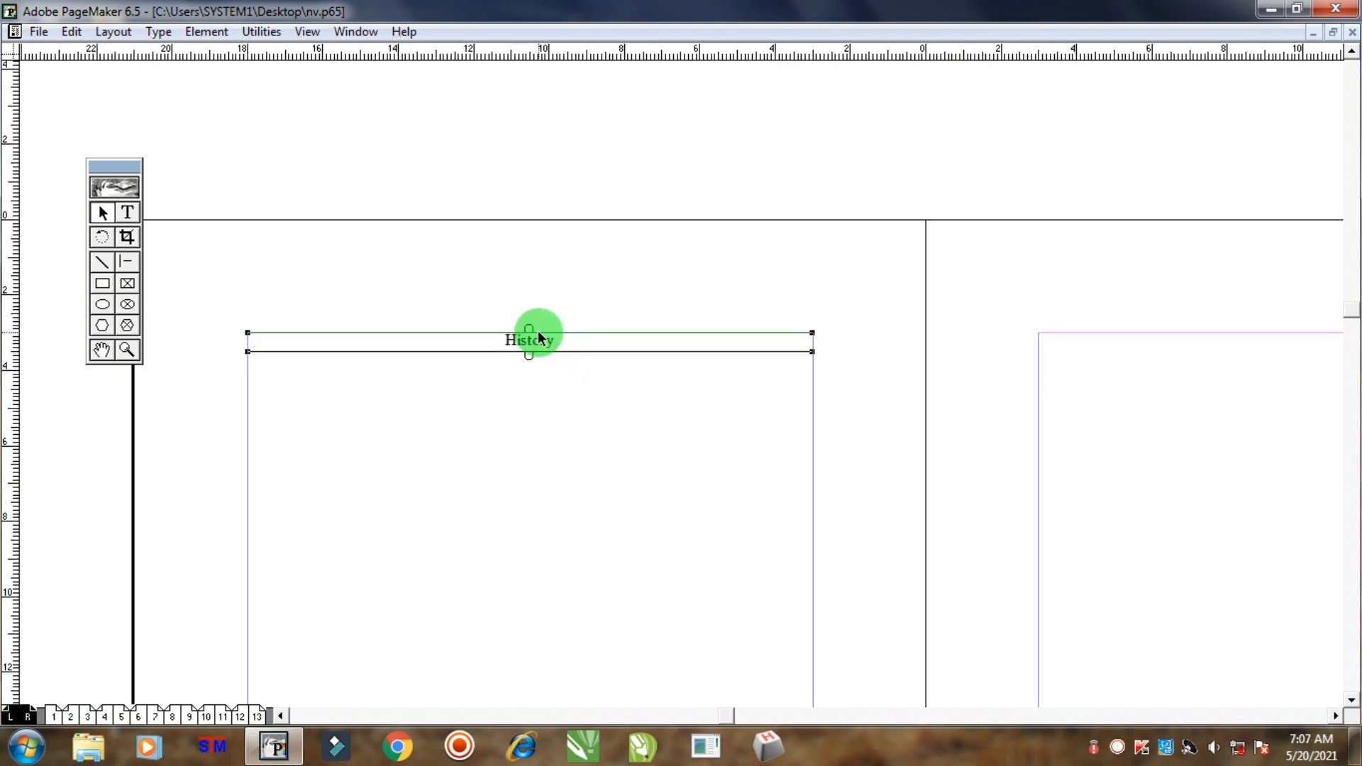
drag(627, 393, 490, 416)
drag(202, 363, 993, 389)
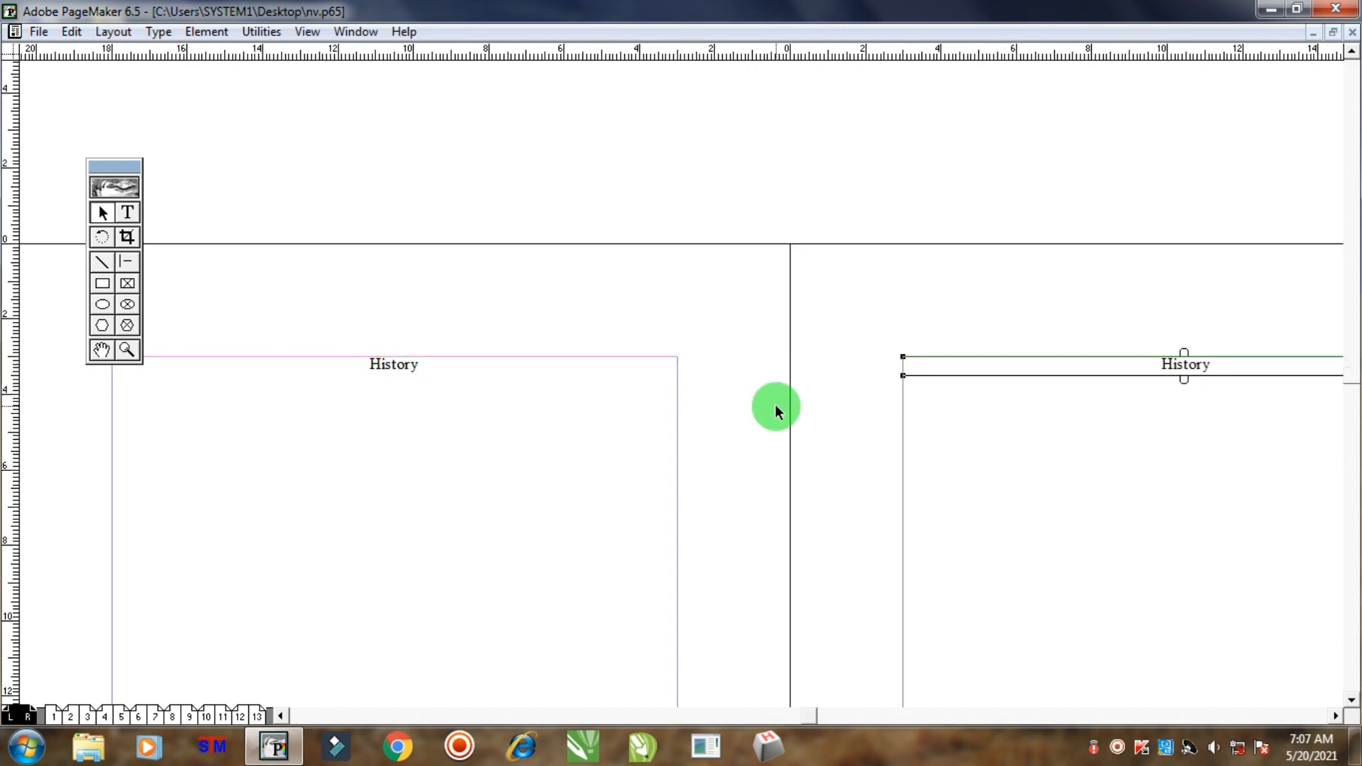
key(ctrl+0)
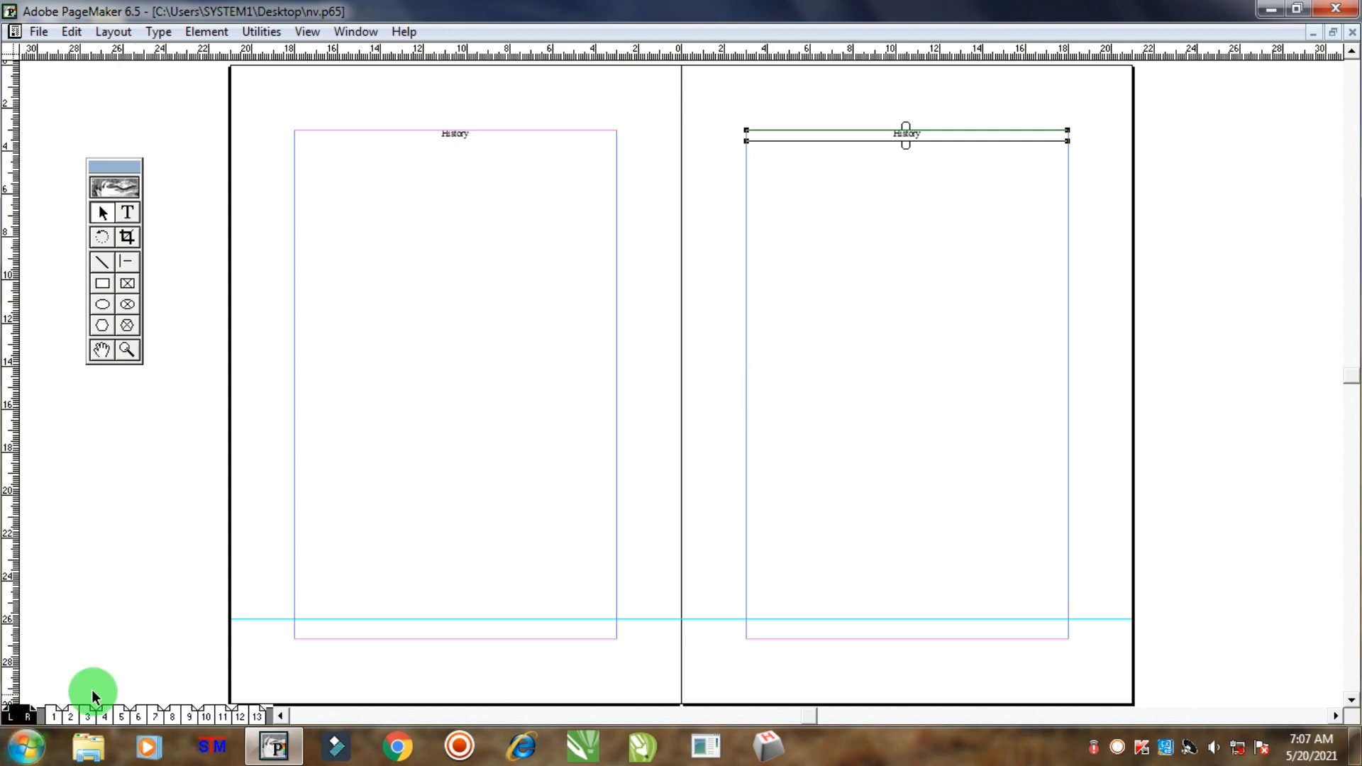
Step: Page through the document from page 1 to the page 12-13 spread to examine the master page header
click(54, 718)
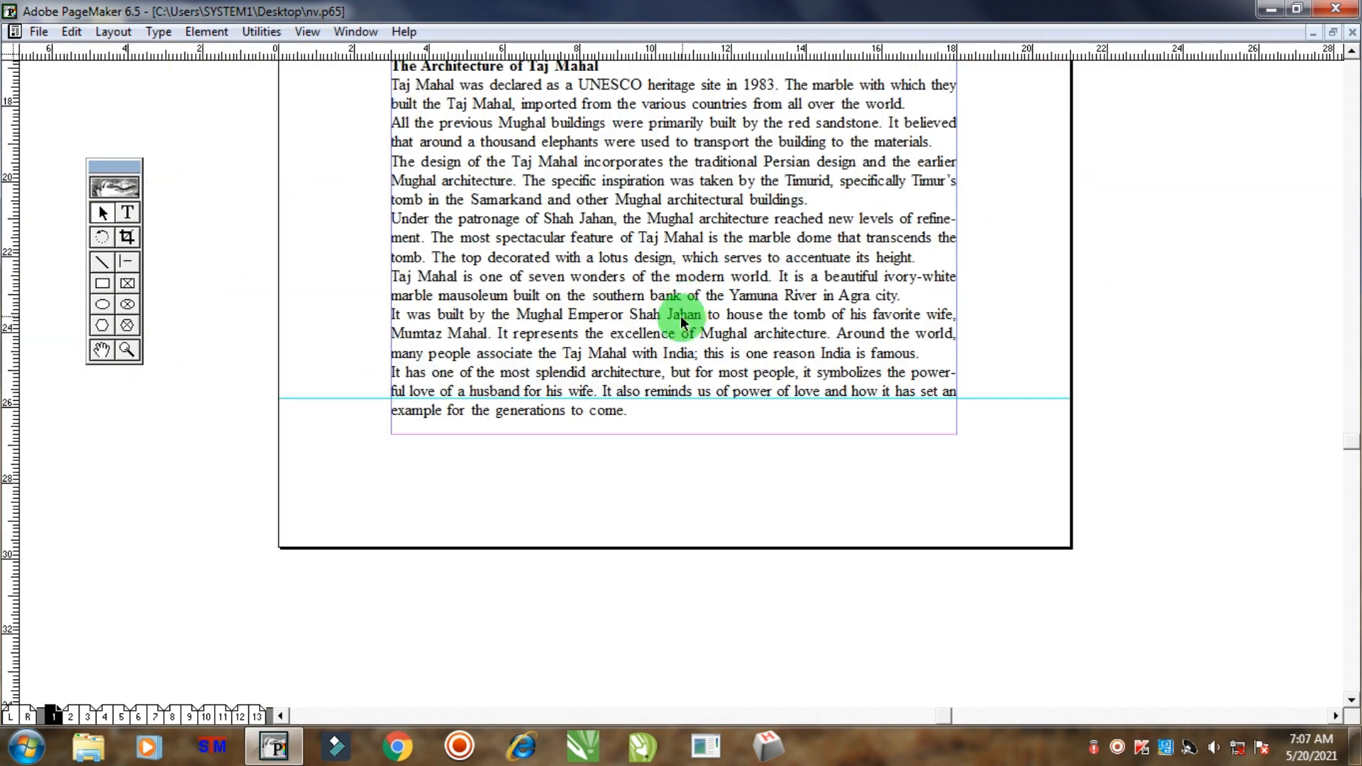
right_click(687, 151)
drag(664, 562, 665, 621)
key(Page_Down)
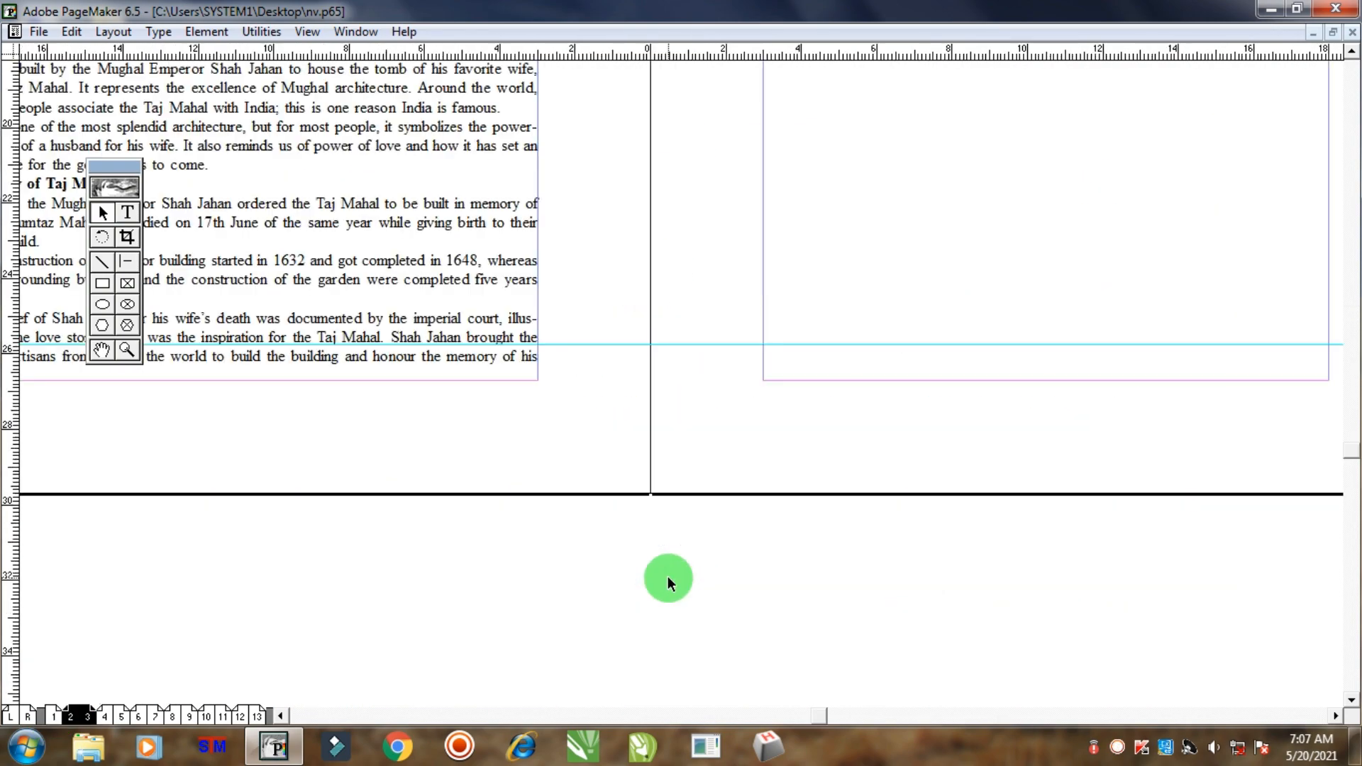
right_click(656, 347)
drag(456, 295, 452, 332)
drag(889, 272, 897, 308)
click(863, 475)
key(Page_Down)
key(Page_Down)
key(Page_Down)
key(Page_Down)
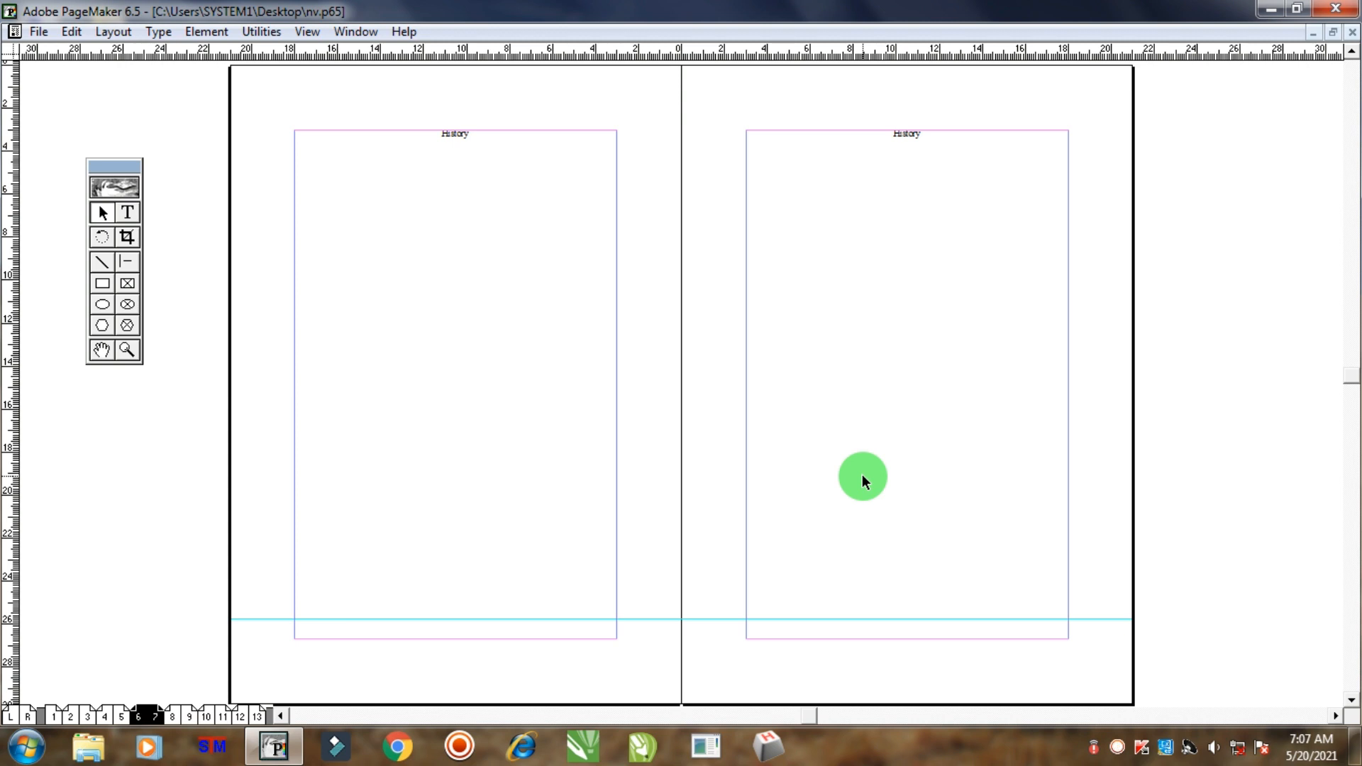
key(Page_Down)
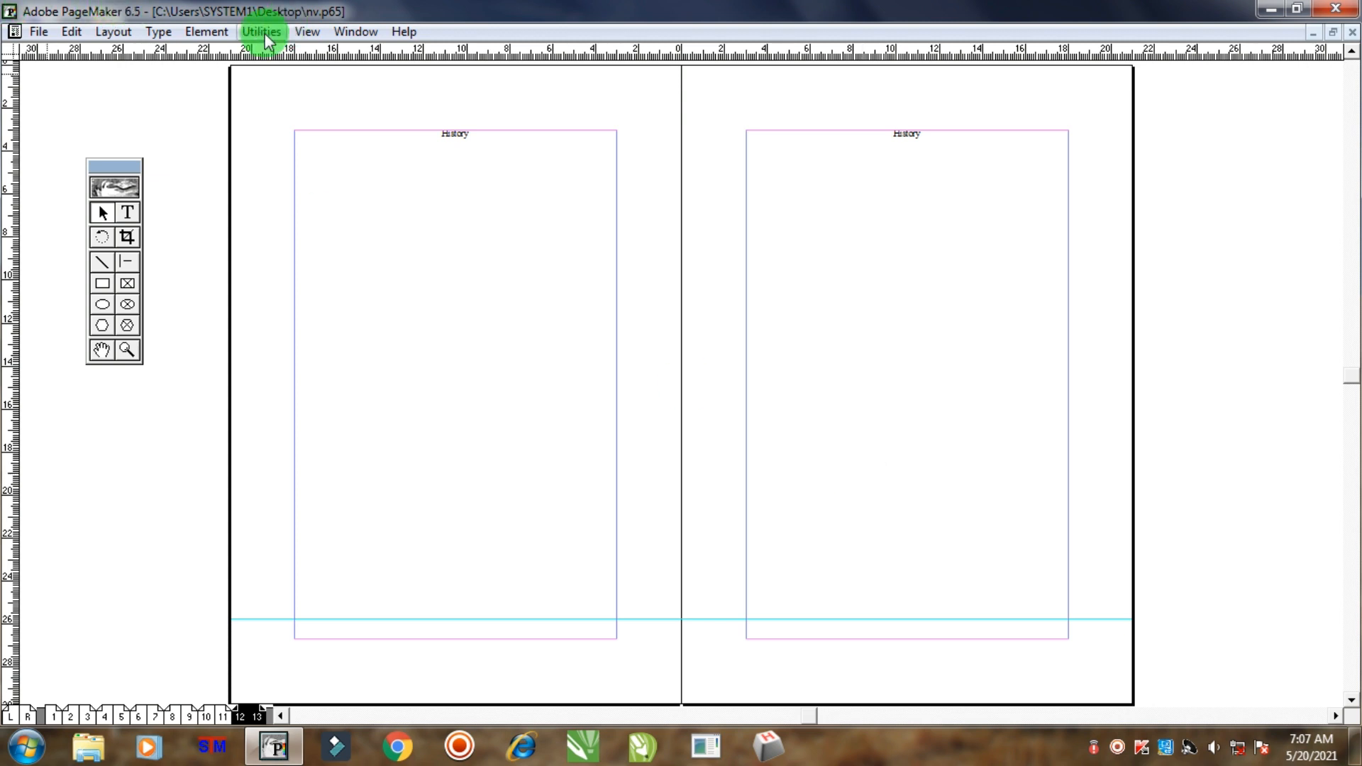
Step: Hide the master items on the page 12-13 spread and page through the other spreads for comparison
click(307, 31)
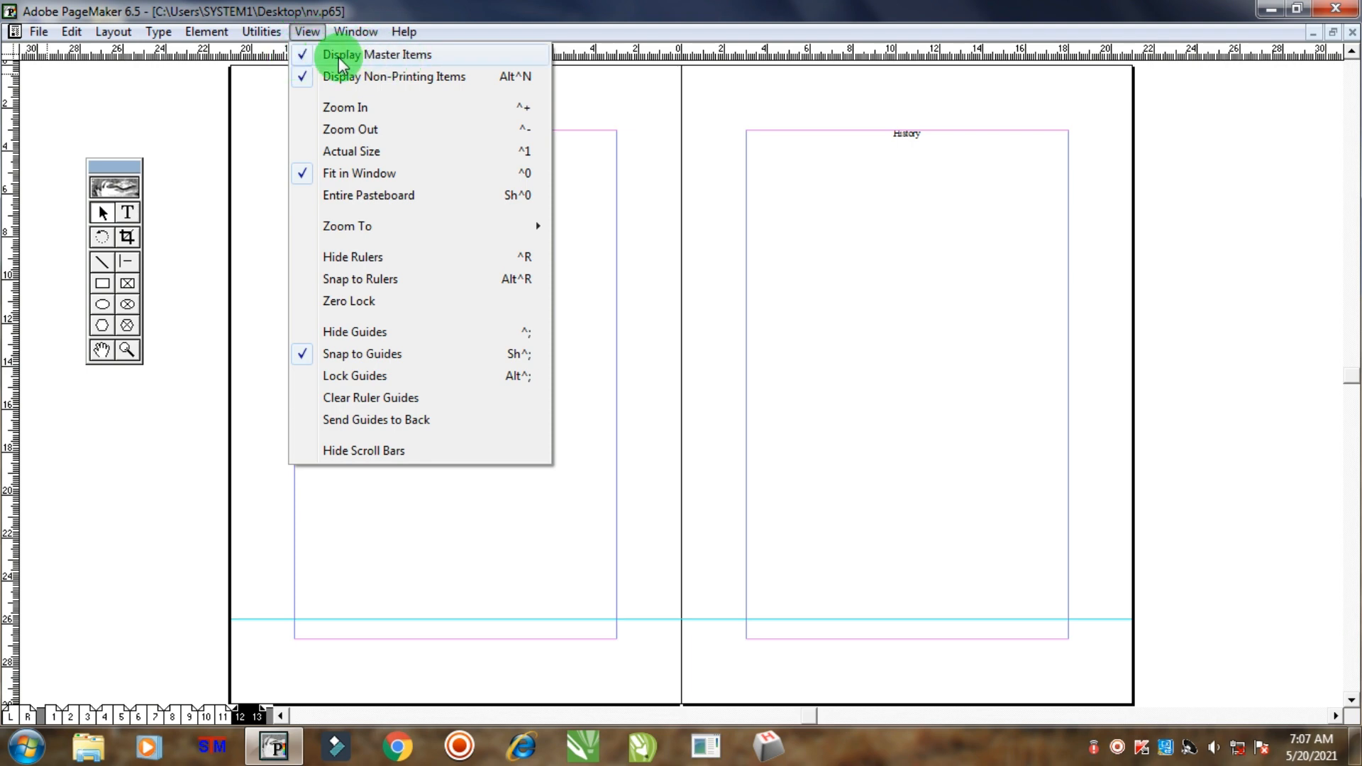
click(375, 61)
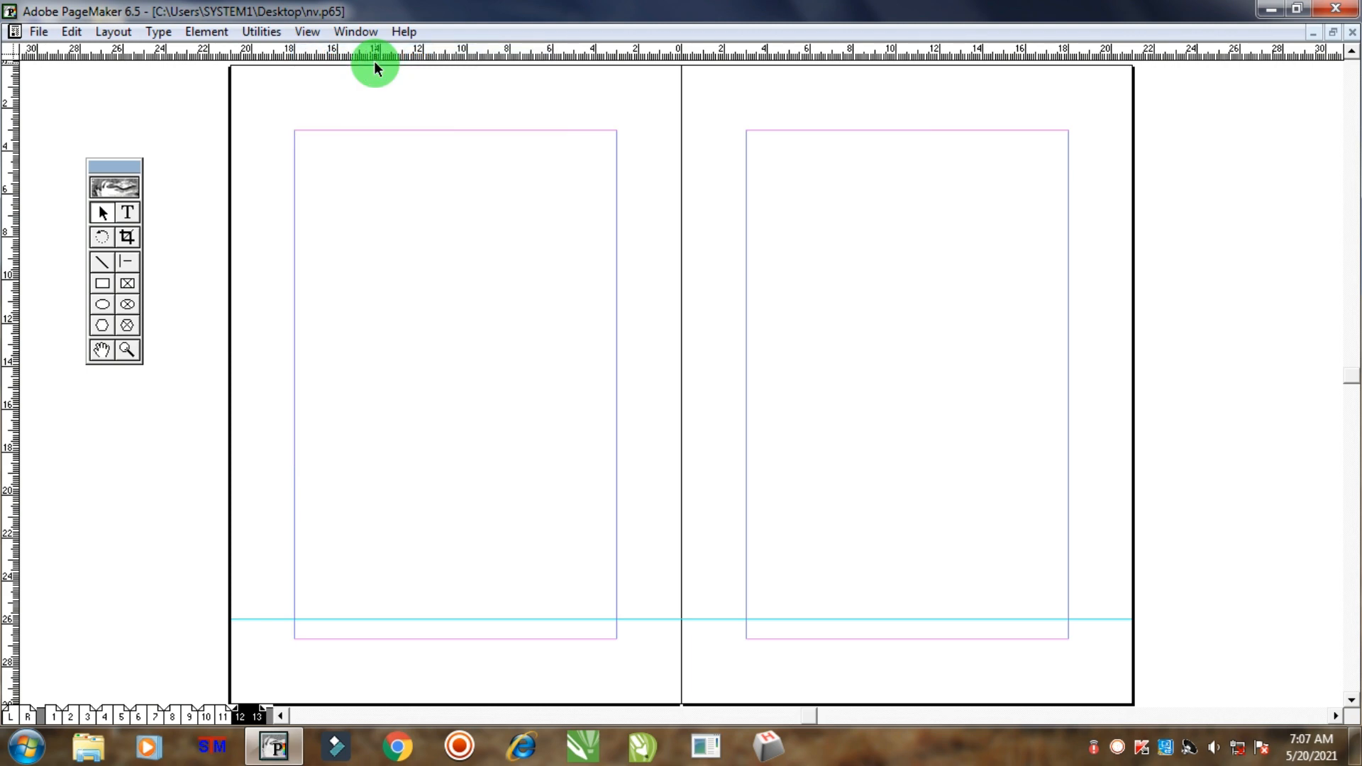
key(Page_Up)
key(Page_Up)
key(Page_Up)
key(Page_Up)
key(Page_Up)
key(Page_Up)
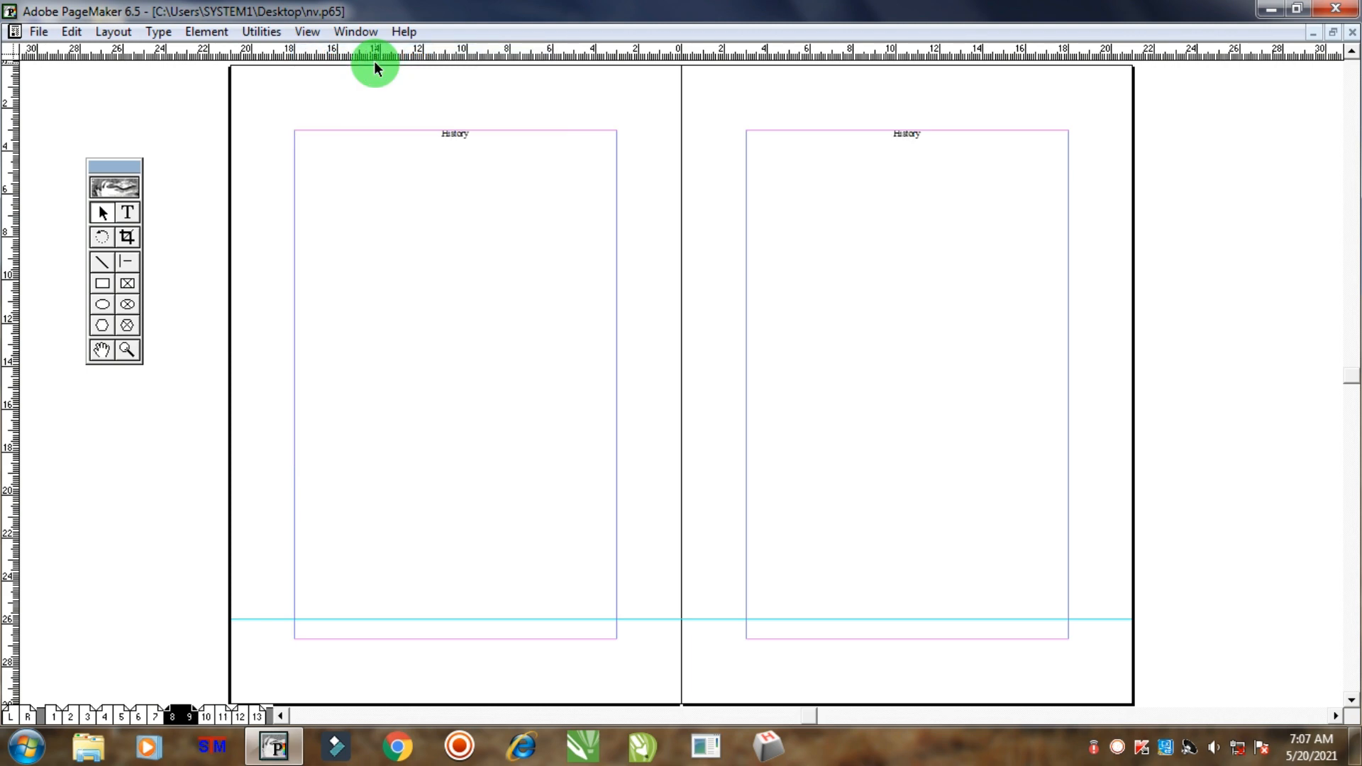
key(Page_Down)
key(Page_Down)
key(Page_Down)
key(Page_Down)
key(Page_Down)
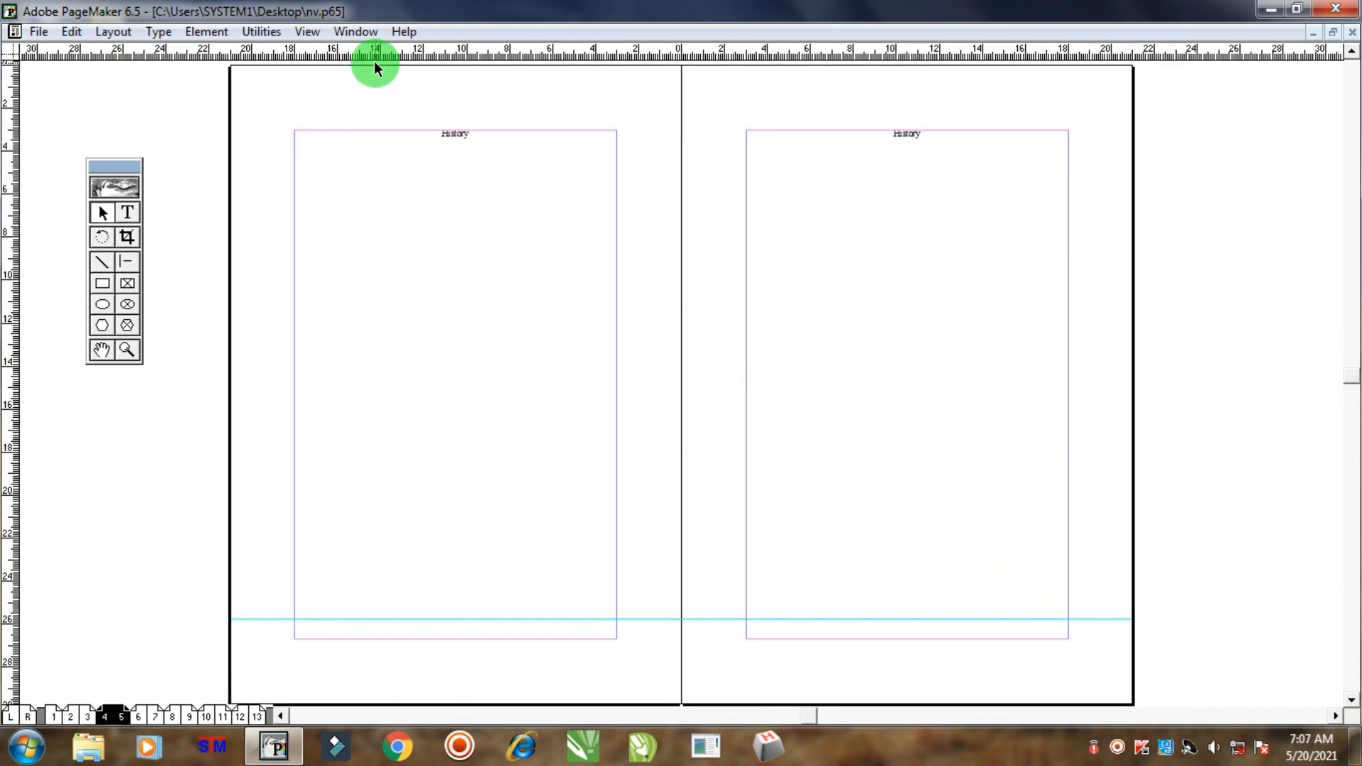
key(Page_Down)
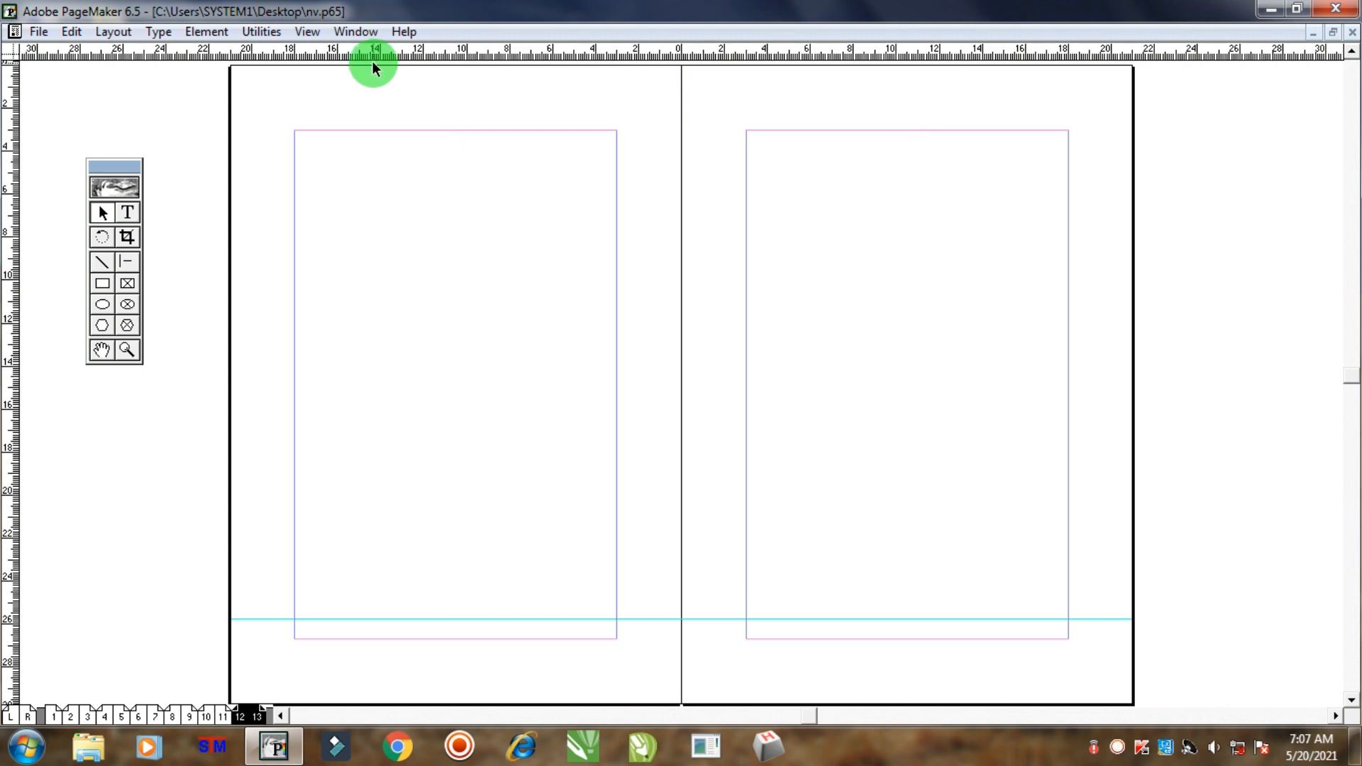
Step: Display the master items on the page 12-13 spread again
click(302, 32)
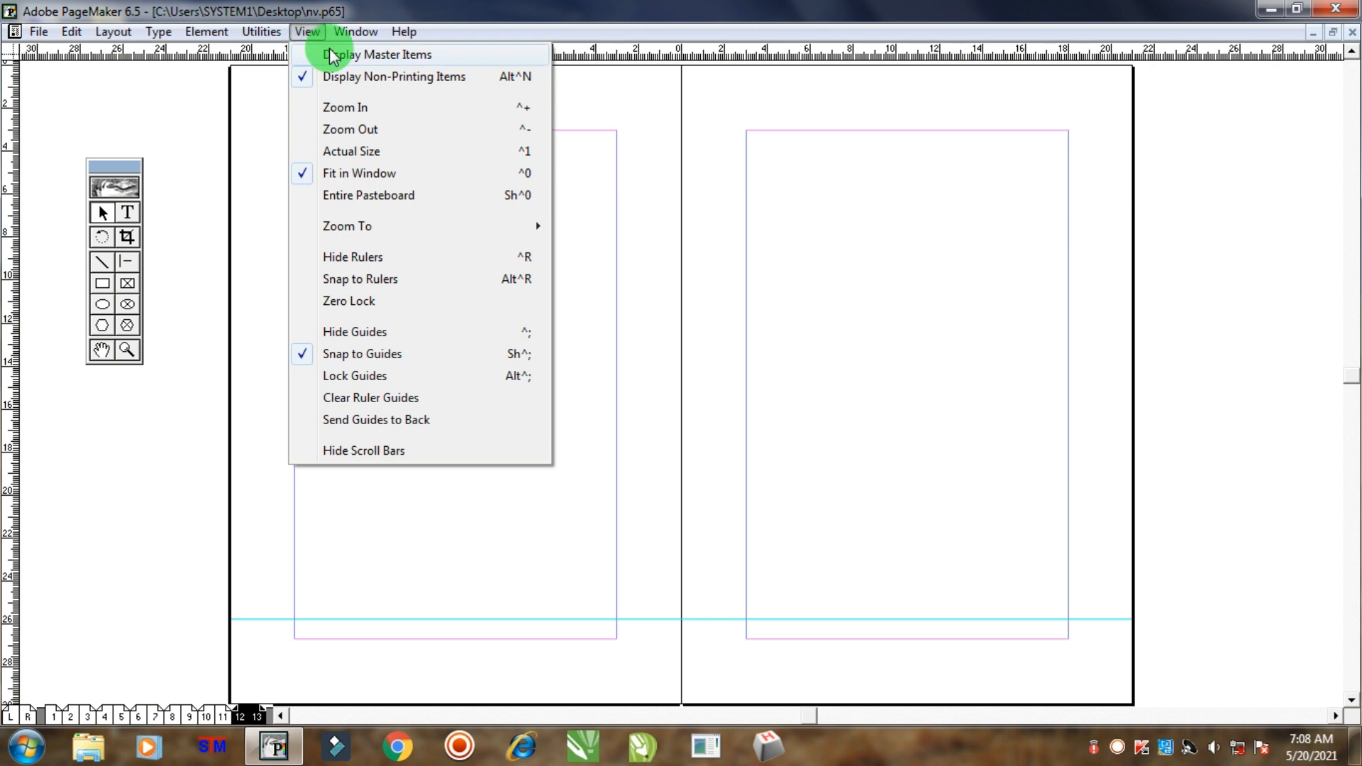
click(419, 57)
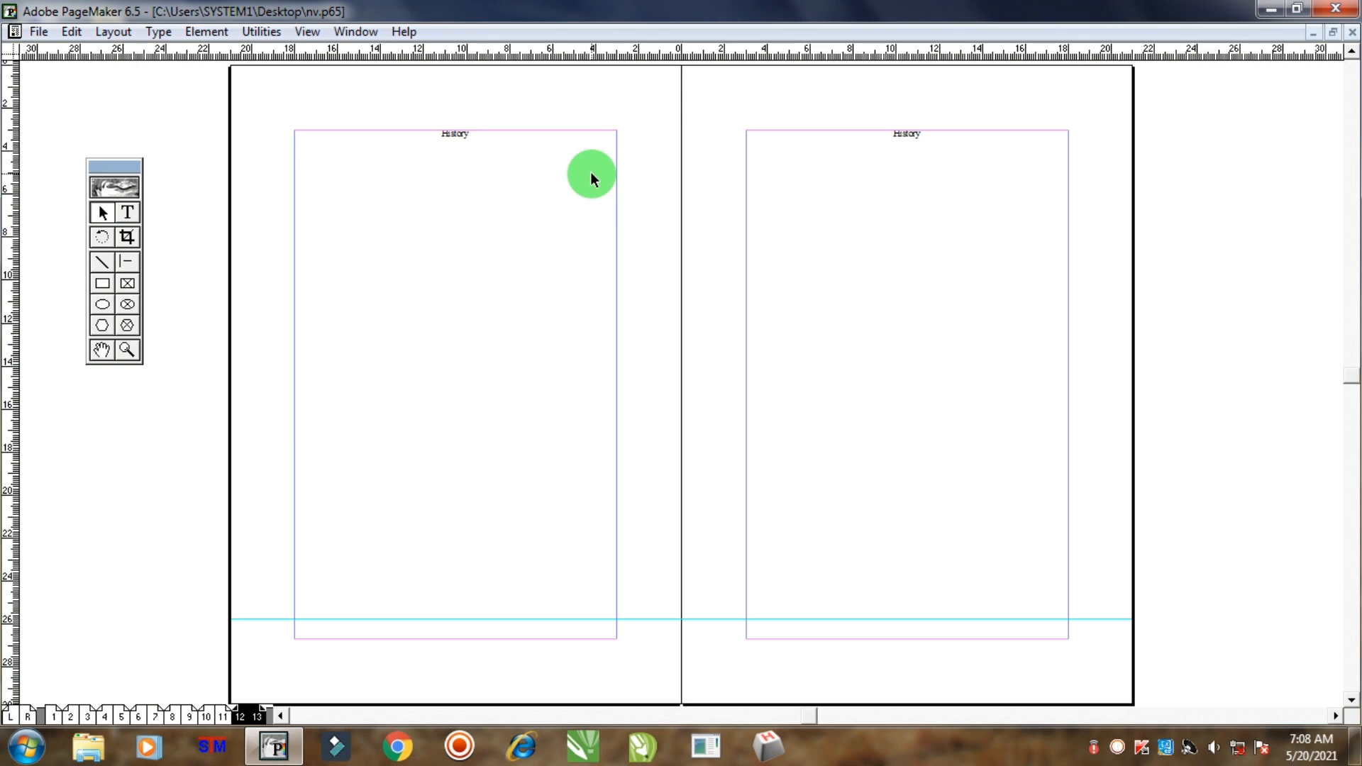
click(307, 31)
click(99, 115)
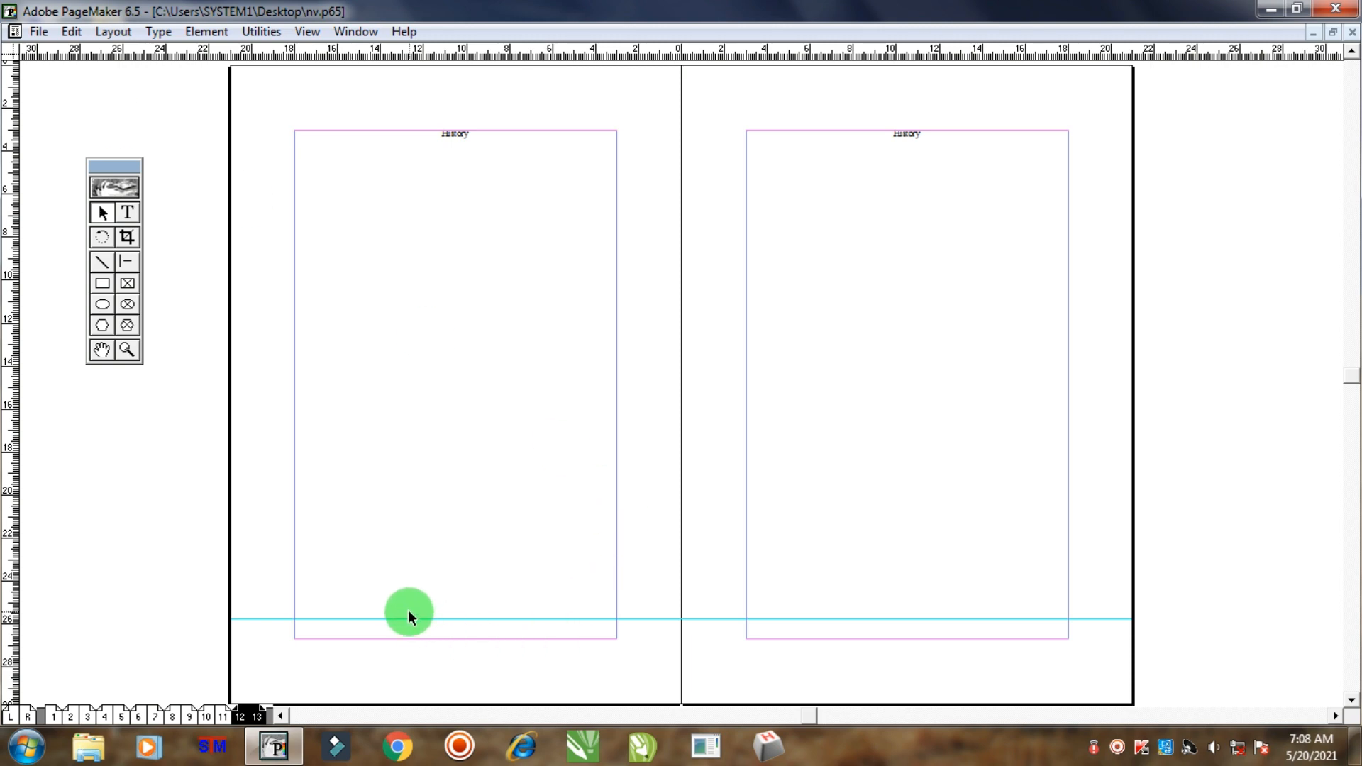
click(122, 32)
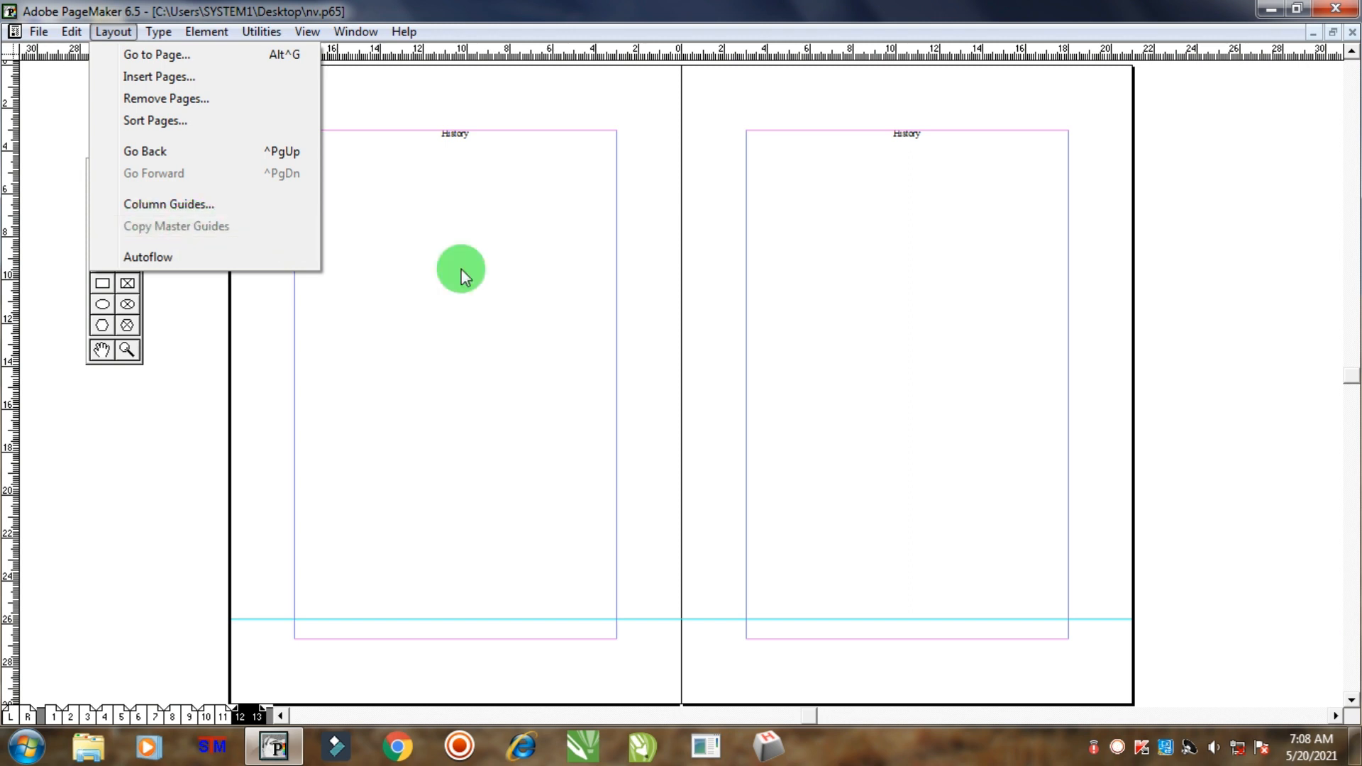
click(507, 287)
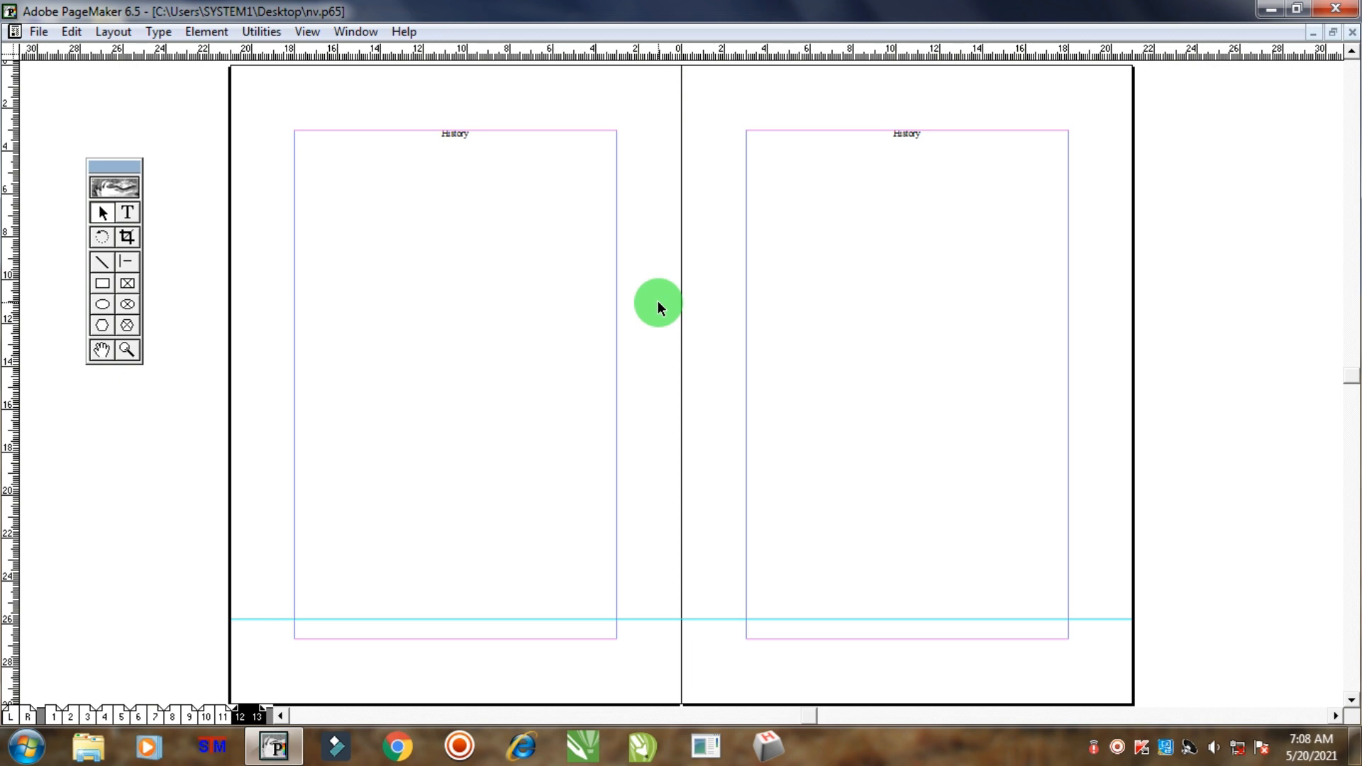
Step: On the left master page, draw a text block across the margin width just above the bottom guide and insert a centred page-number marker
click(23, 717)
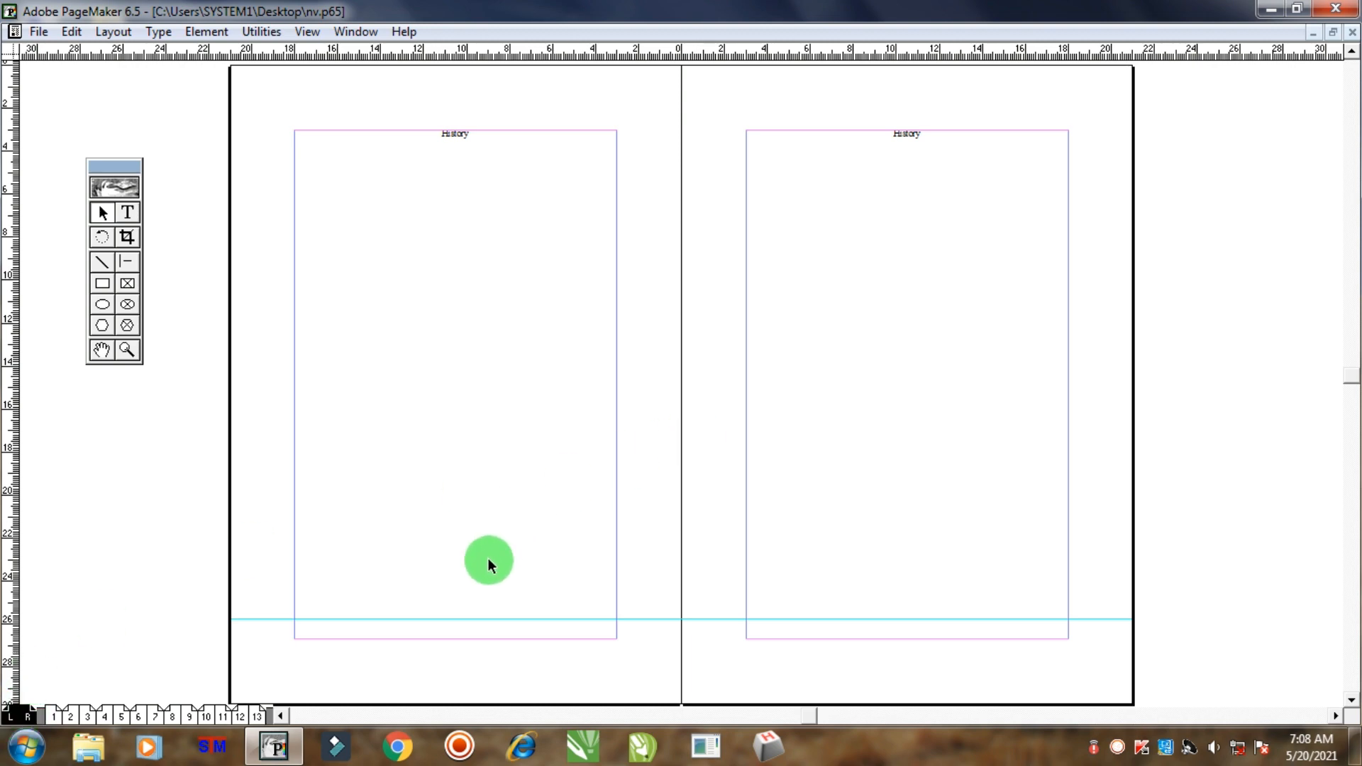
key(ctrl+1)
key(ctrl+2)
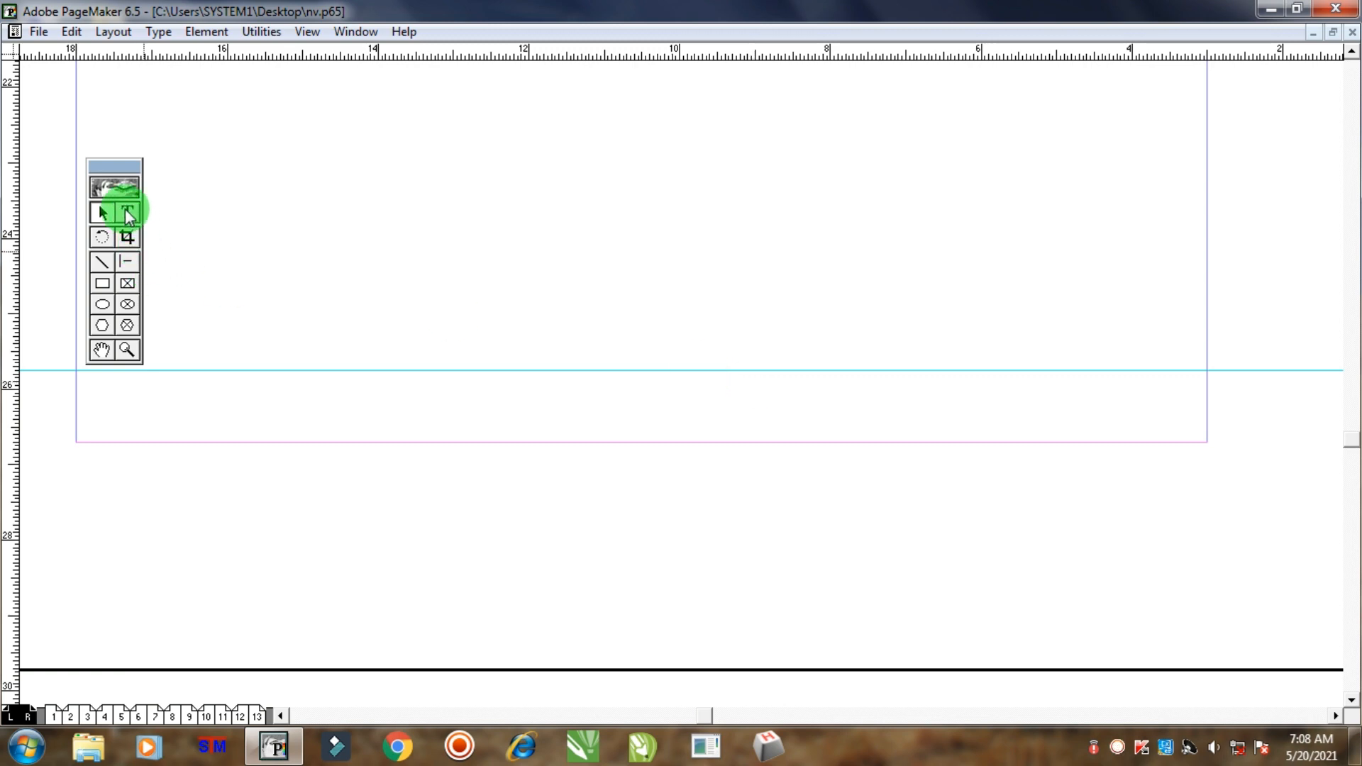
drag(419, 228, 462, 352)
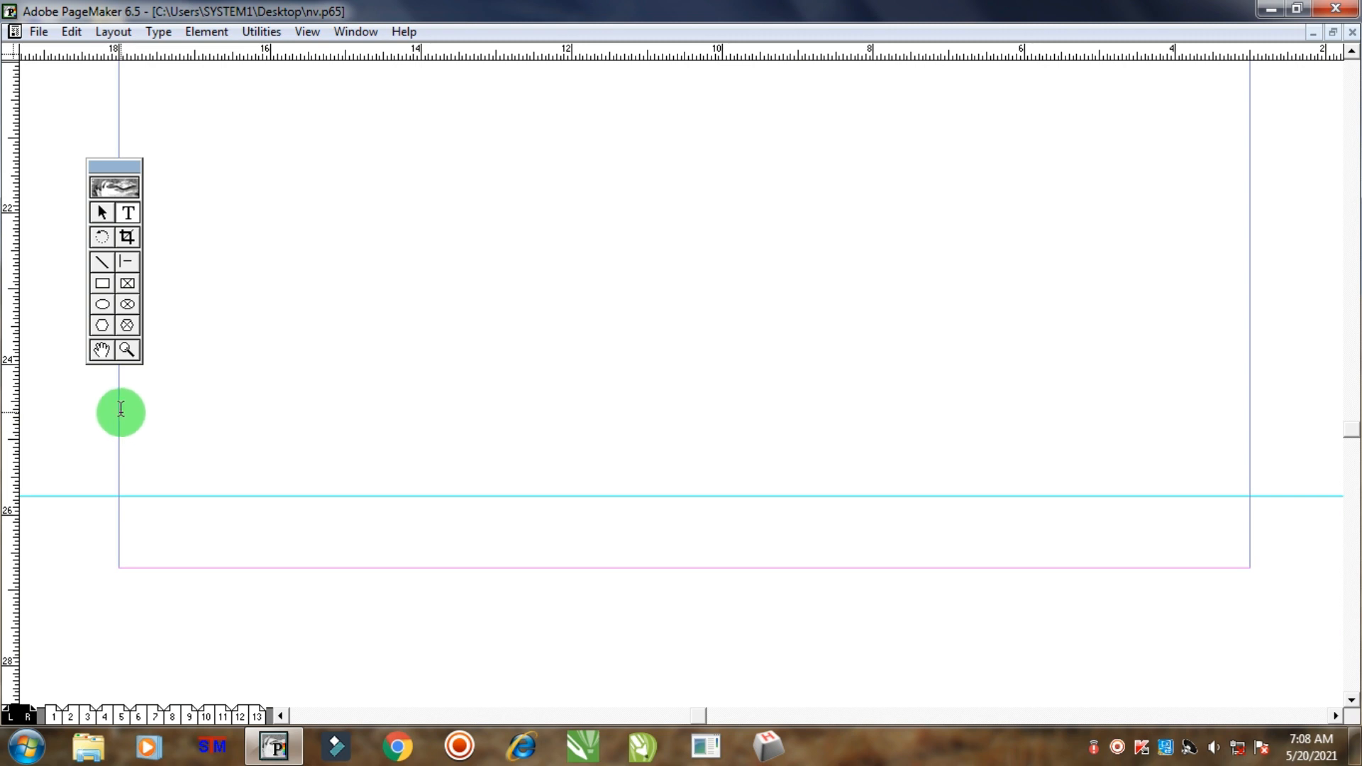
mouse_move(120, 411)
mouse_down()
mouse_move(566, 499)
mouse_move(1101, 547)
mouse_move(1250, 535)
mouse_up()
key(ctrl+shift+c)
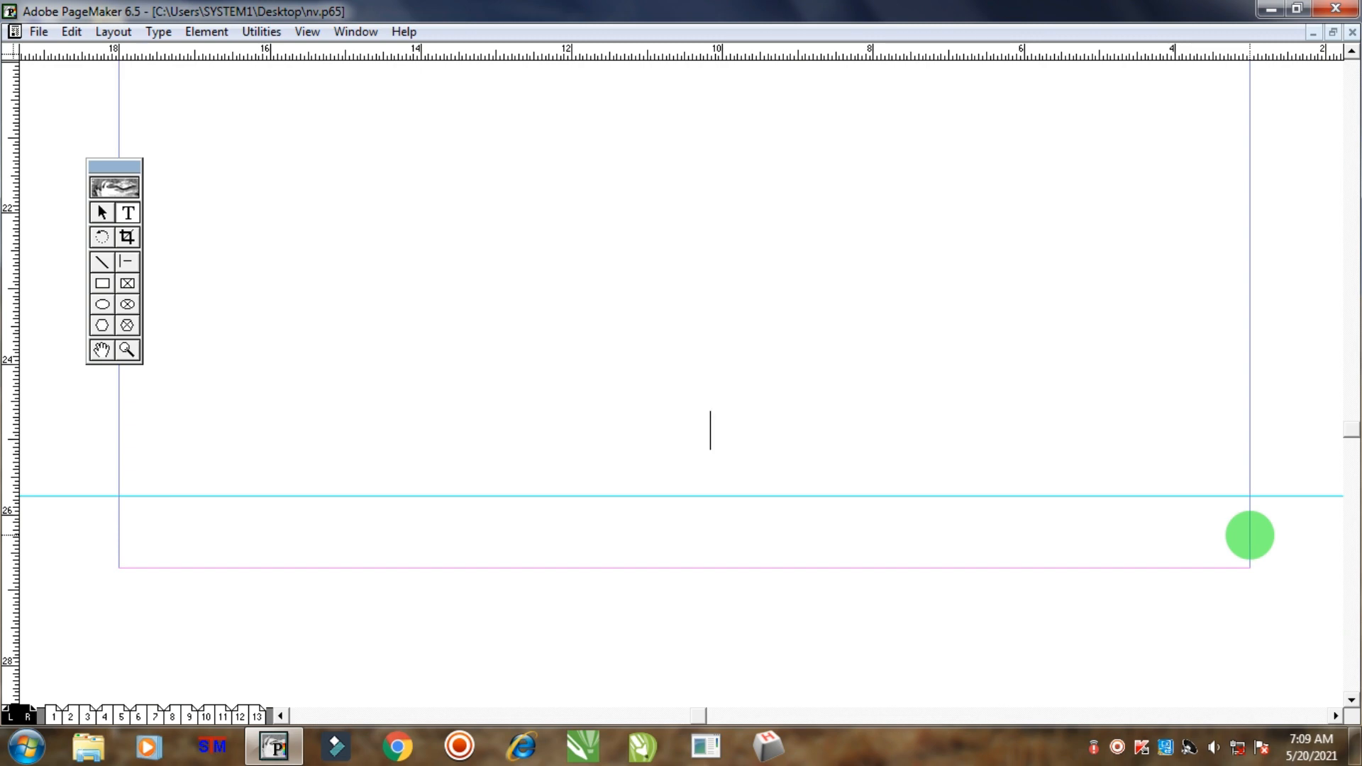
key(shift+Left)
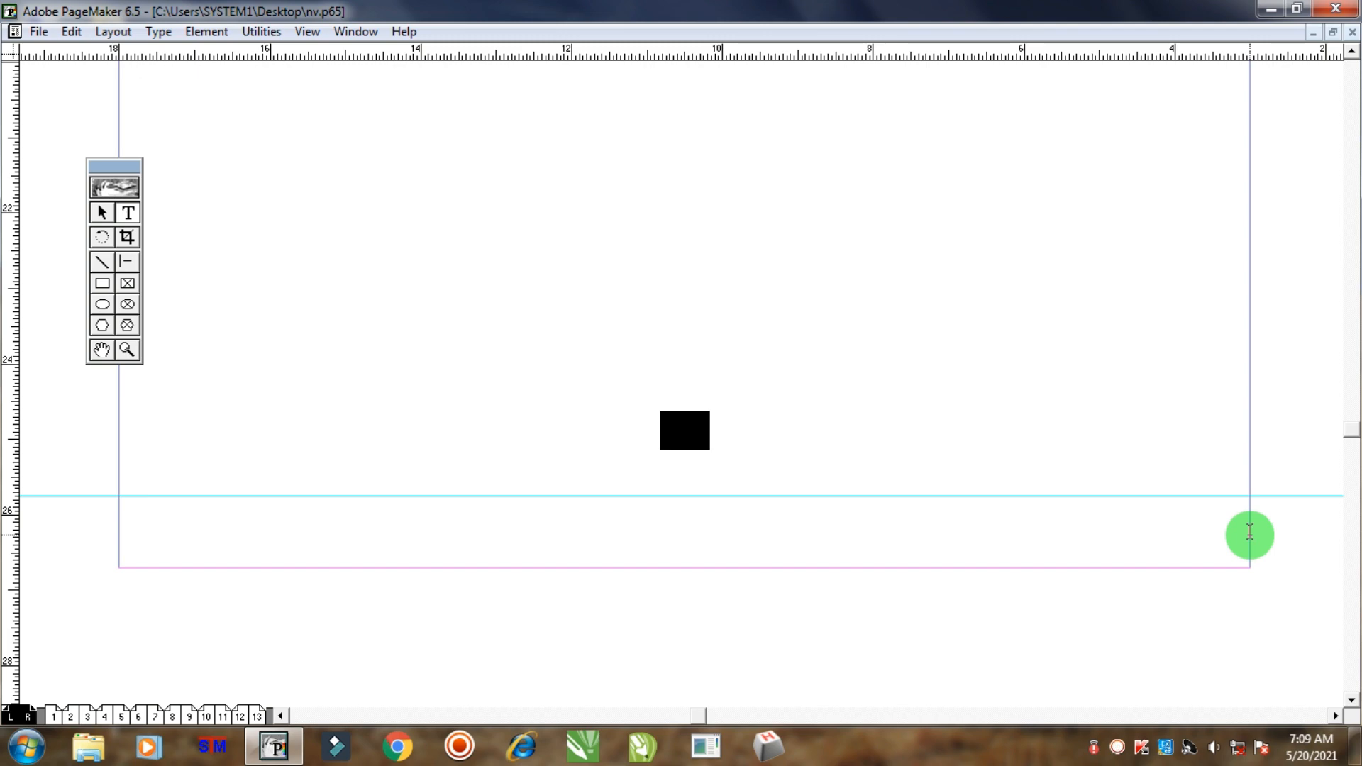
key(ctrl+shift+v)
key(Right)
Step: Move the page-number marker's text block below the horizontal guide, onto the bottom margin of the left master page
key(F9)
click(713, 423)
drag(714, 426, 713, 553)
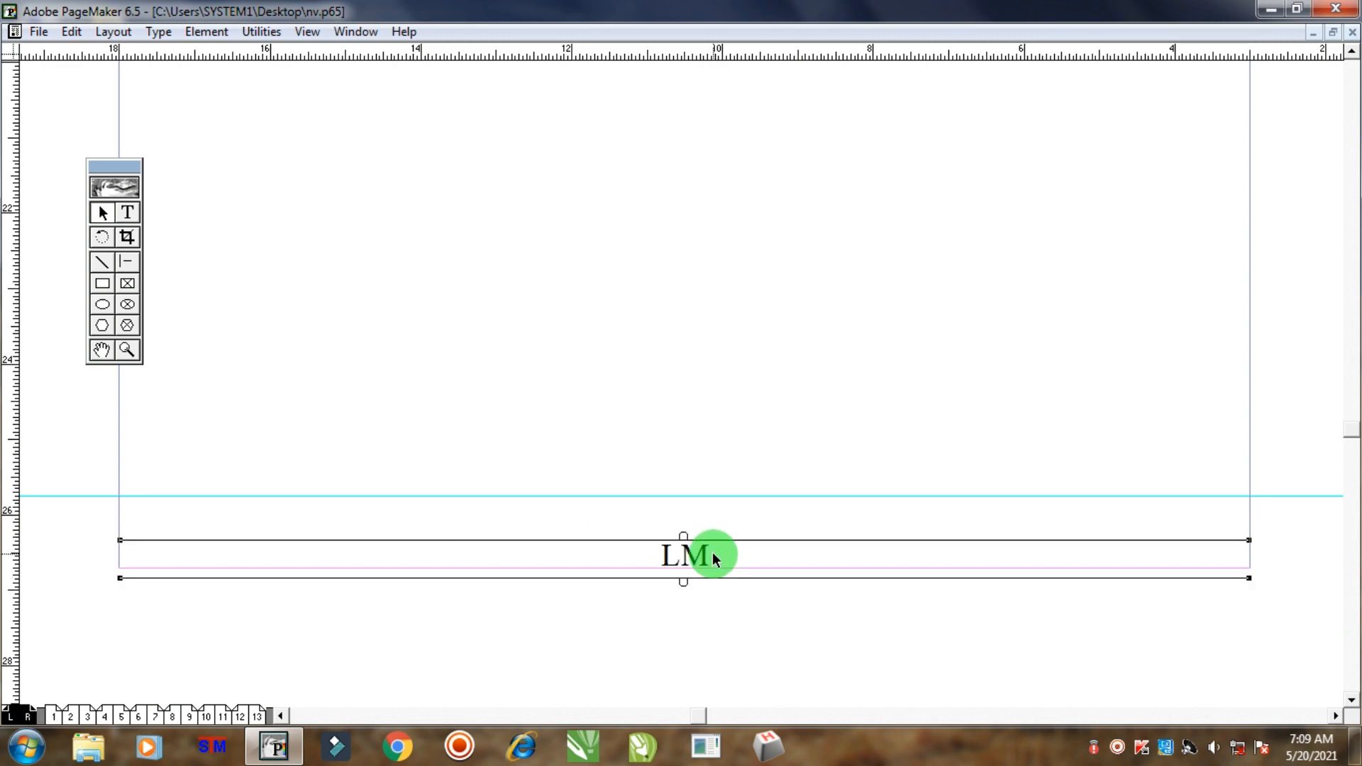
Step: Move the page-number marker's text block to the bottom of the right master page, aligned with its inner margin
right_click(722, 559)
drag(744, 479, 355, 488)
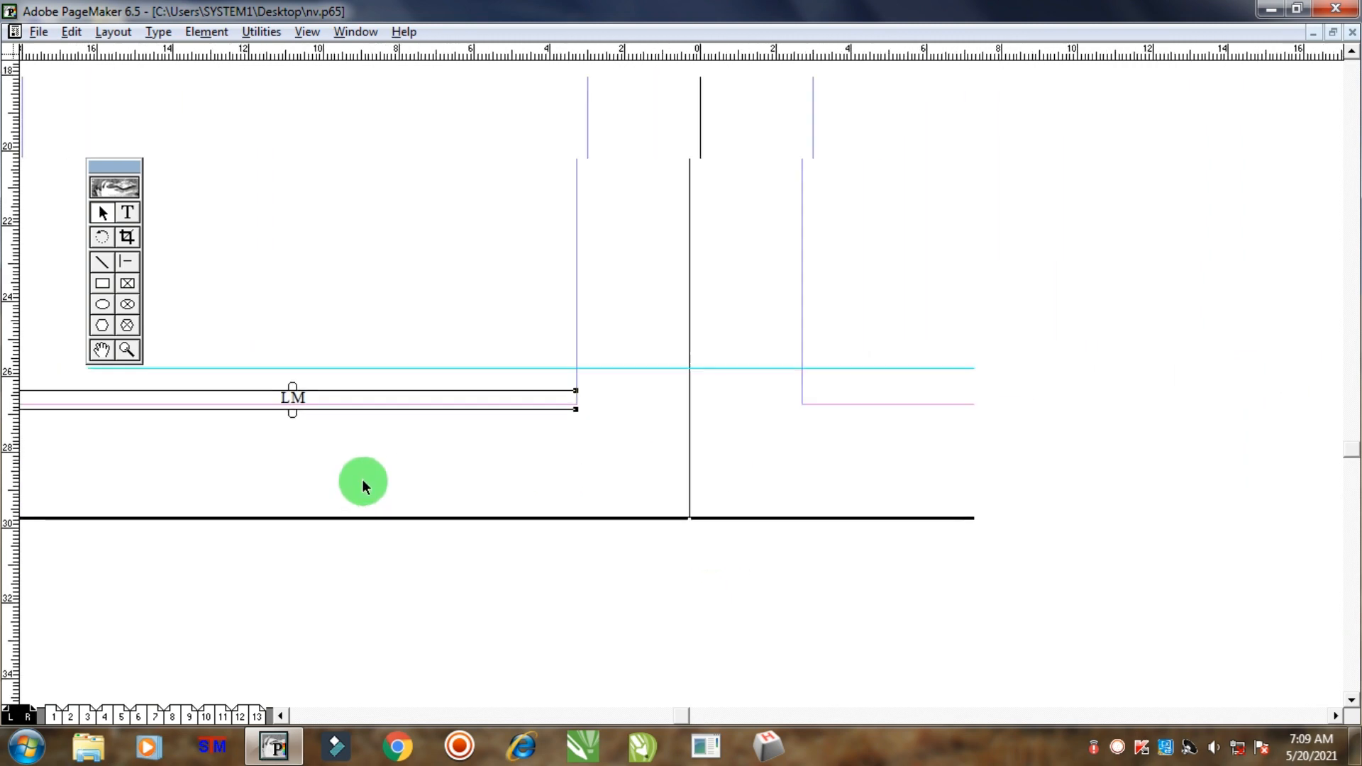
click(435, 444)
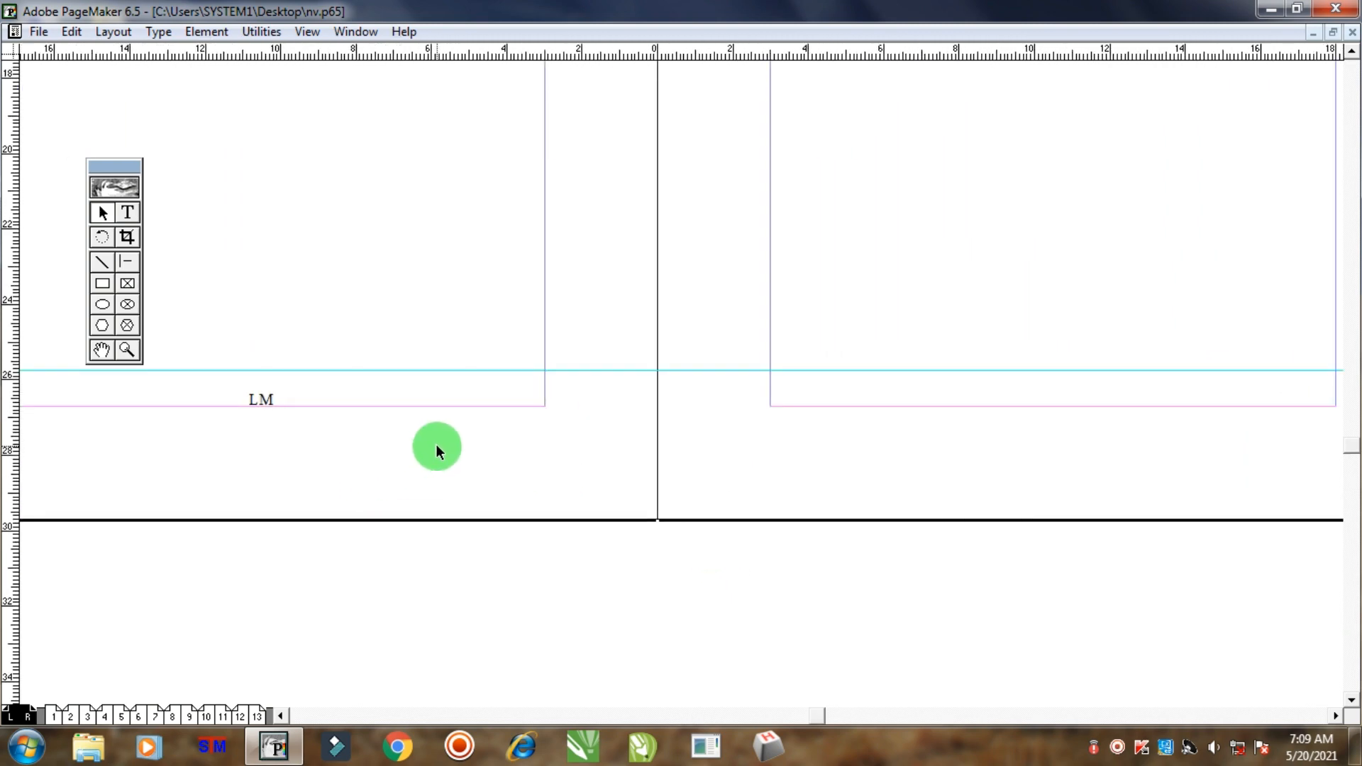
click(237, 402)
drag(100, 398, 894, 374)
drag(971, 498, 810, 490)
drag(731, 440, 874, 436)
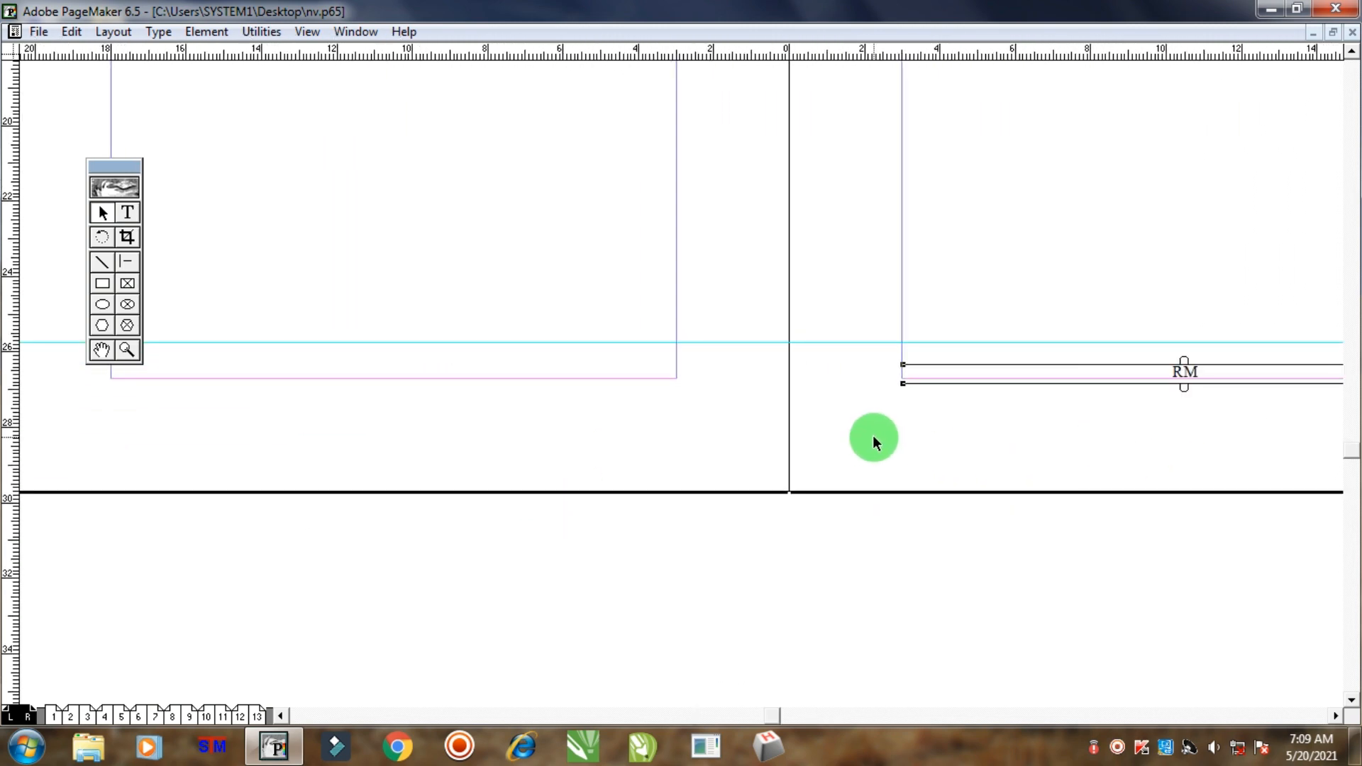
Step: Place a copy of the page-number marker on the left master page, aligned with its side margins and bottom margin
drag(777, 384, 973, 435)
drag(1177, 422, 376, 361)
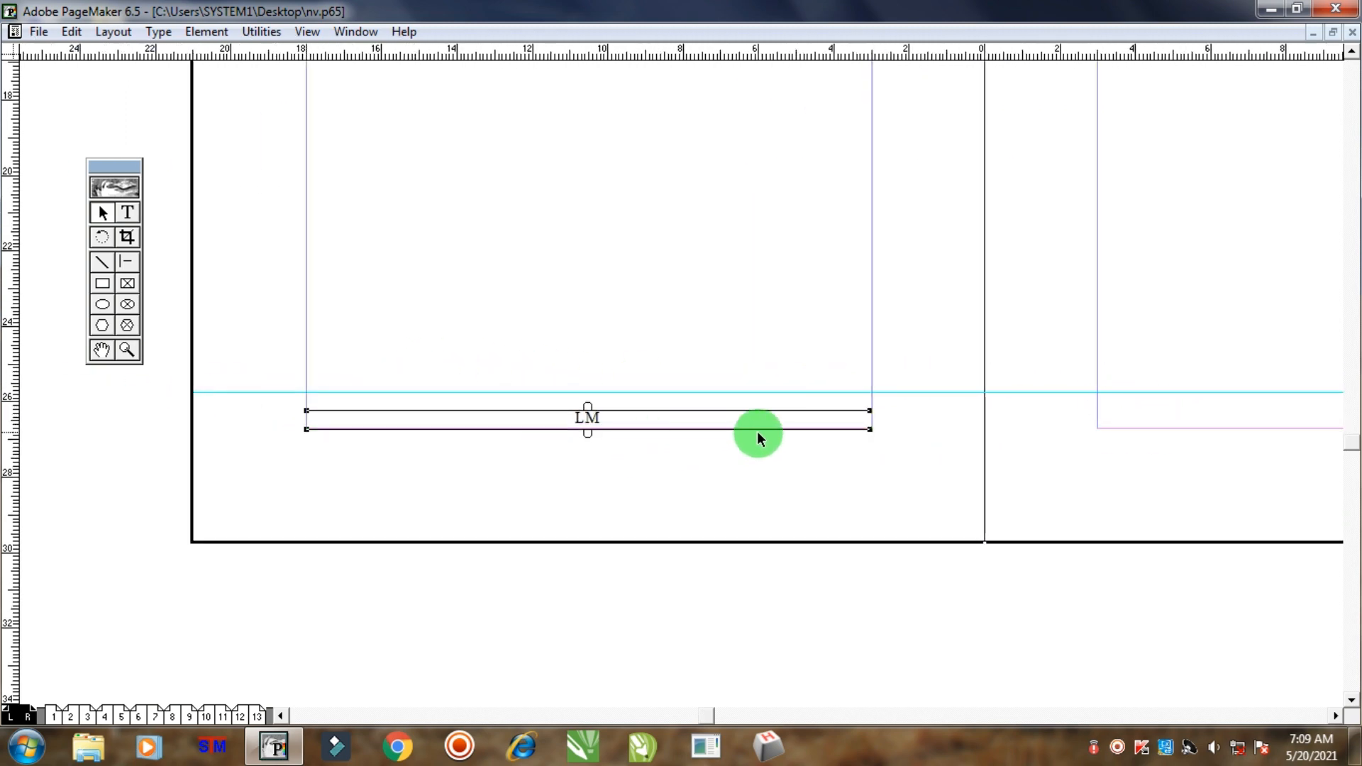
drag(761, 469, 242, 468)
key(ctrl+0)
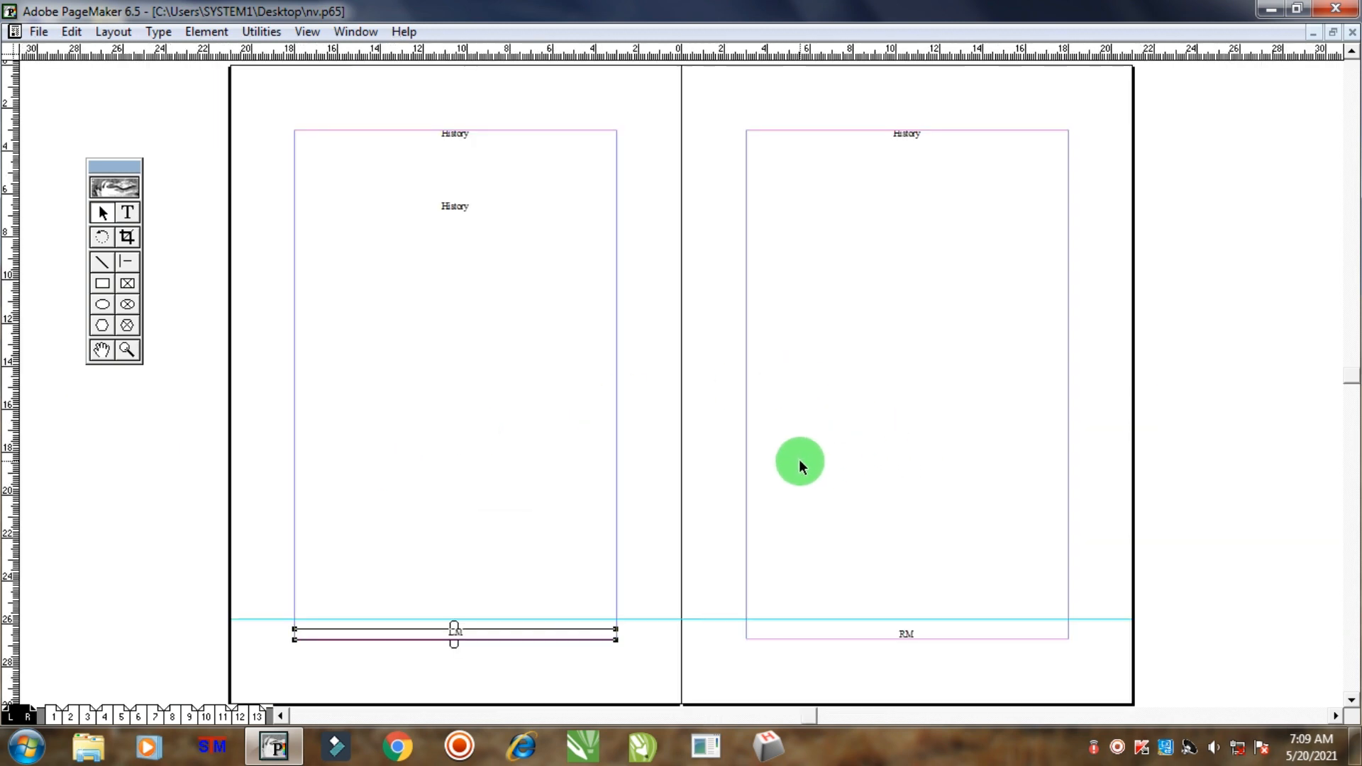
Step: Enter "LMa" as plain text in a trial text block below the left page-number marker, then delete the block
drag(697, 424, 718, 207)
click(573, 542)
right_click(498, 440)
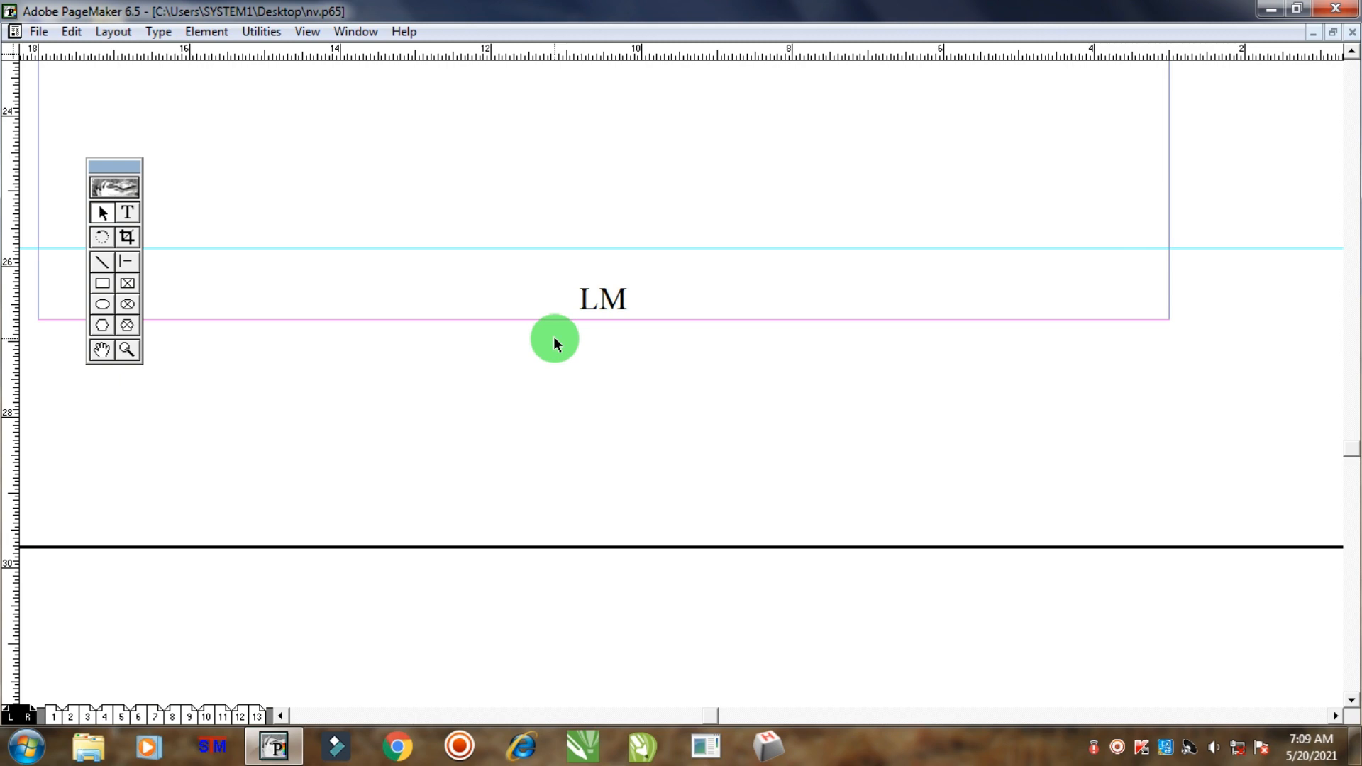
drag(804, 347, 342, 382)
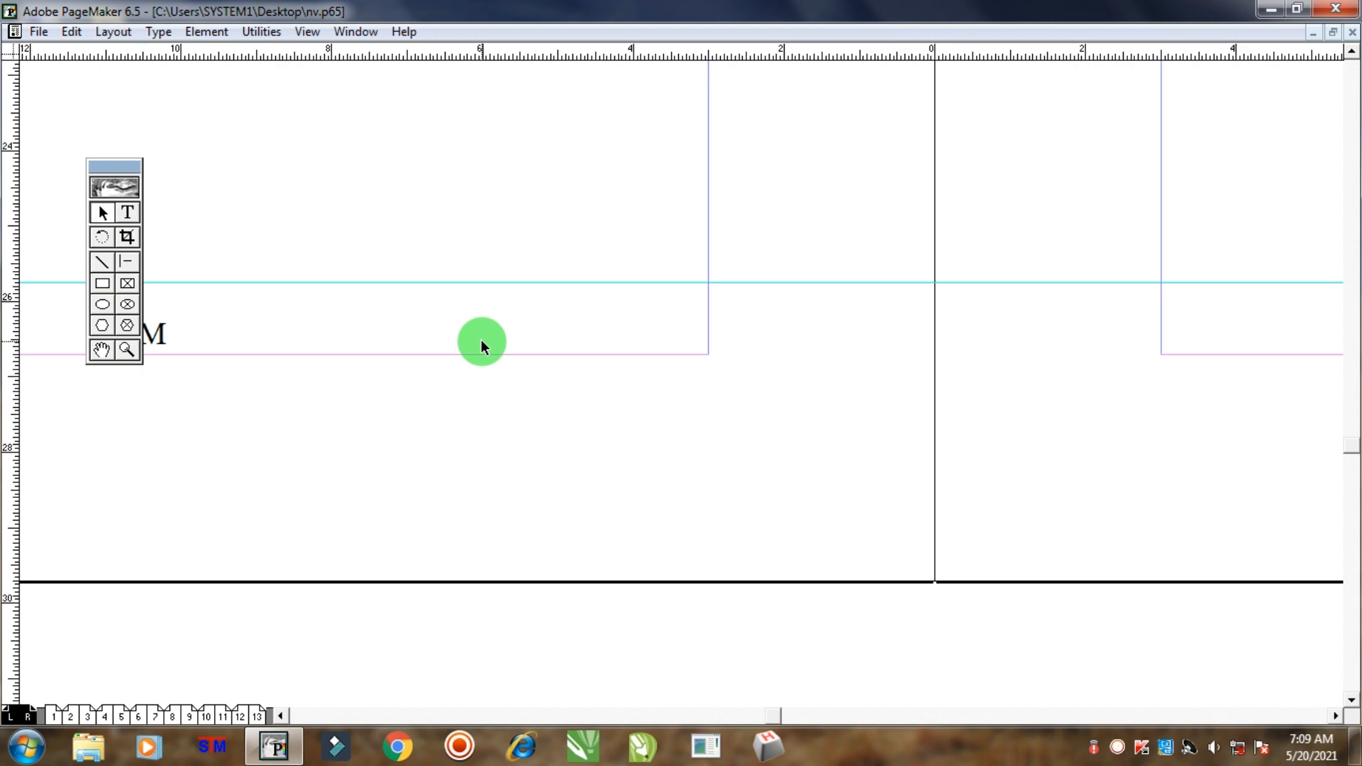
click(130, 216)
drag(299, 445, 365, 425)
drag(206, 414, 563, 459)
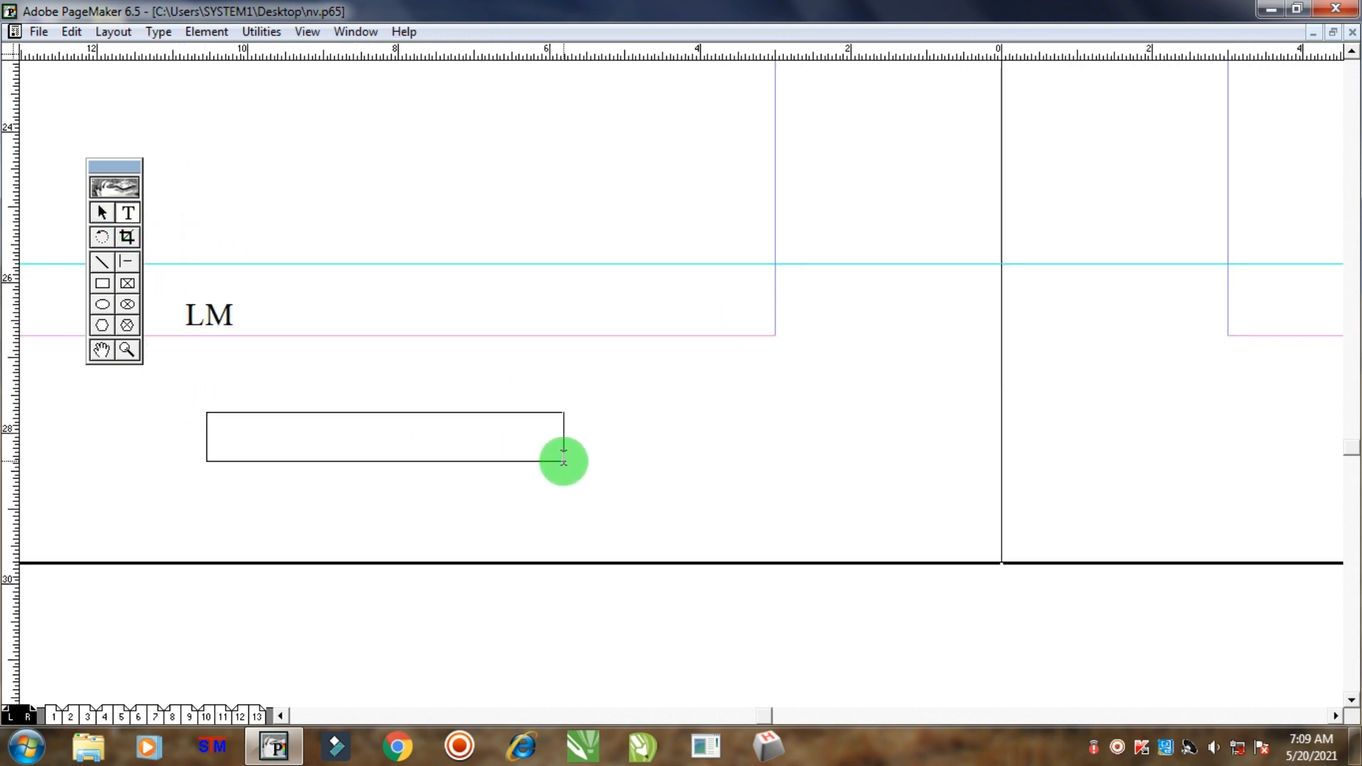
text(LM)
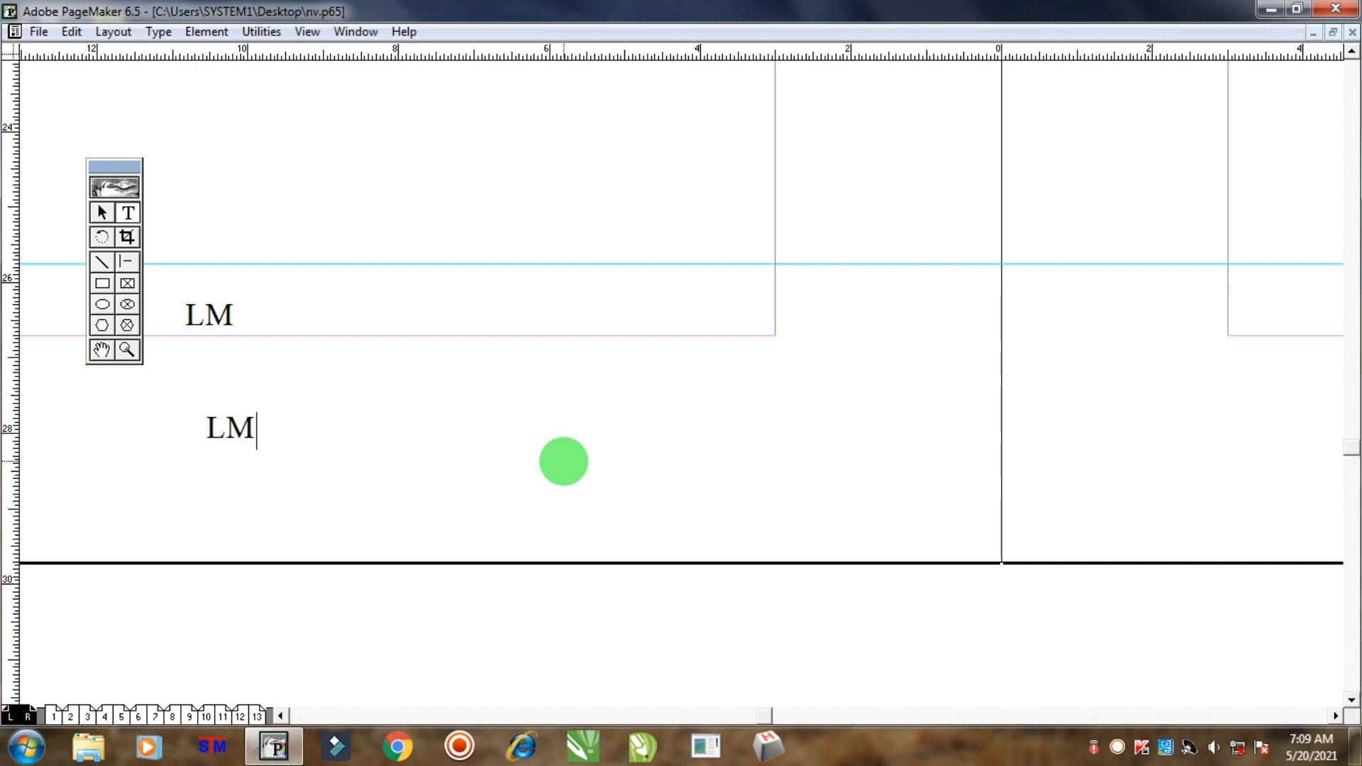
text(a)
key(ctrl+space)
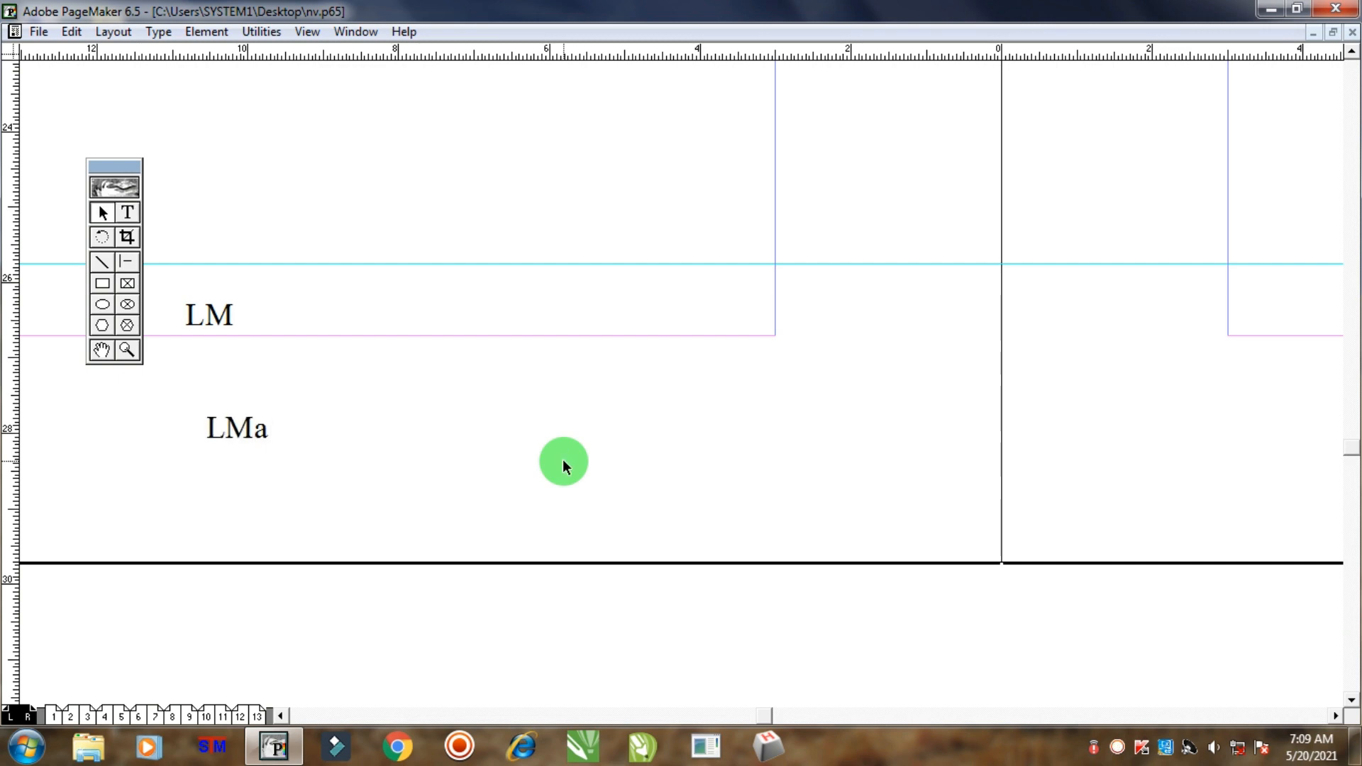
click(250, 429)
key(Delete)
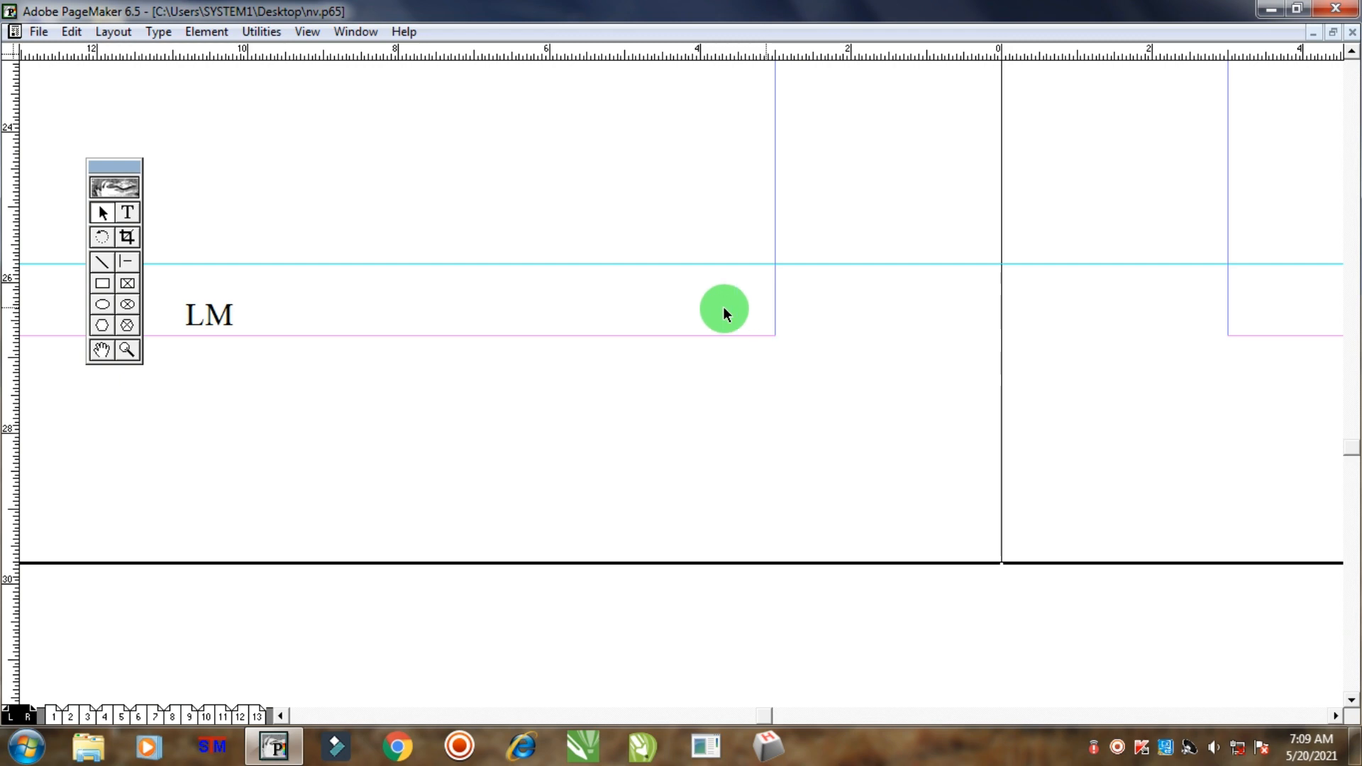
Step: On page 1, shorten the body text block so its bottom edge ends at the horizontal guide
key(ctrl+minus)
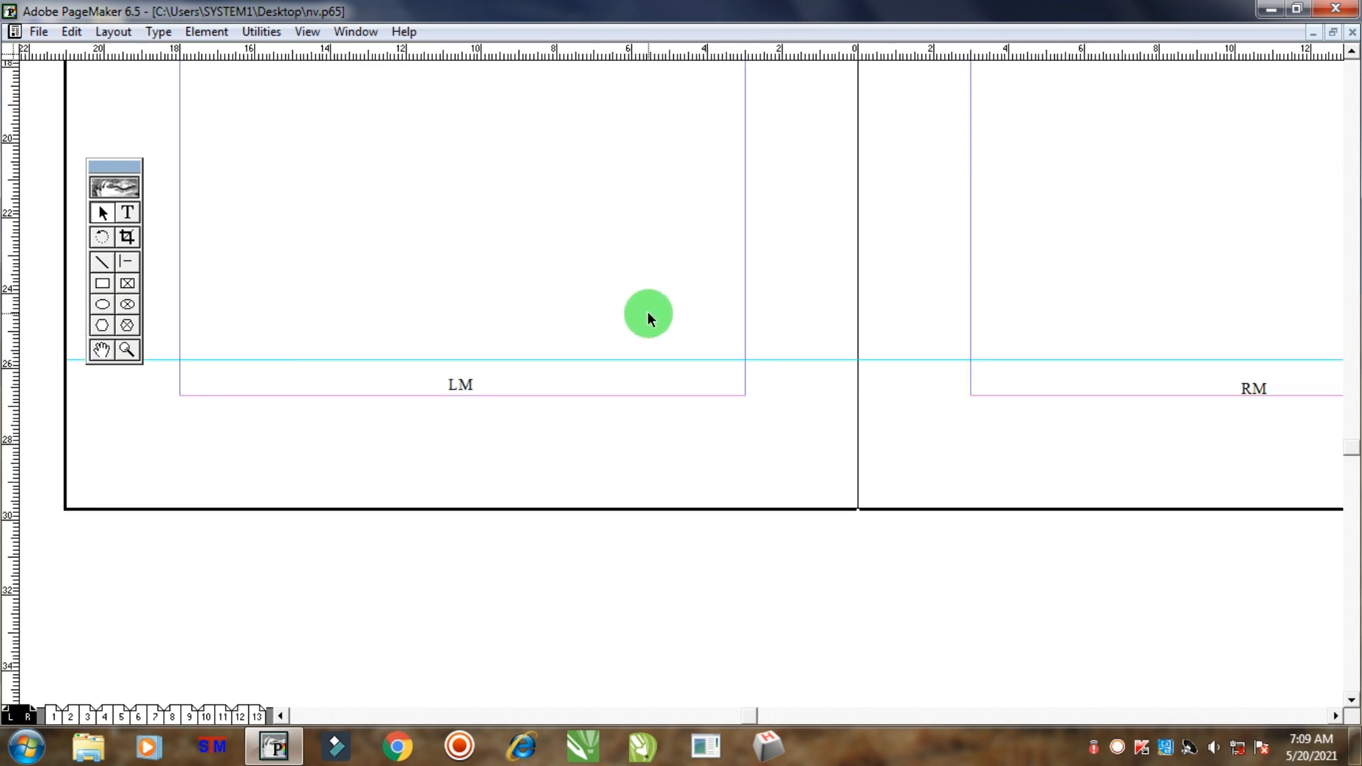
key(Page_Up)
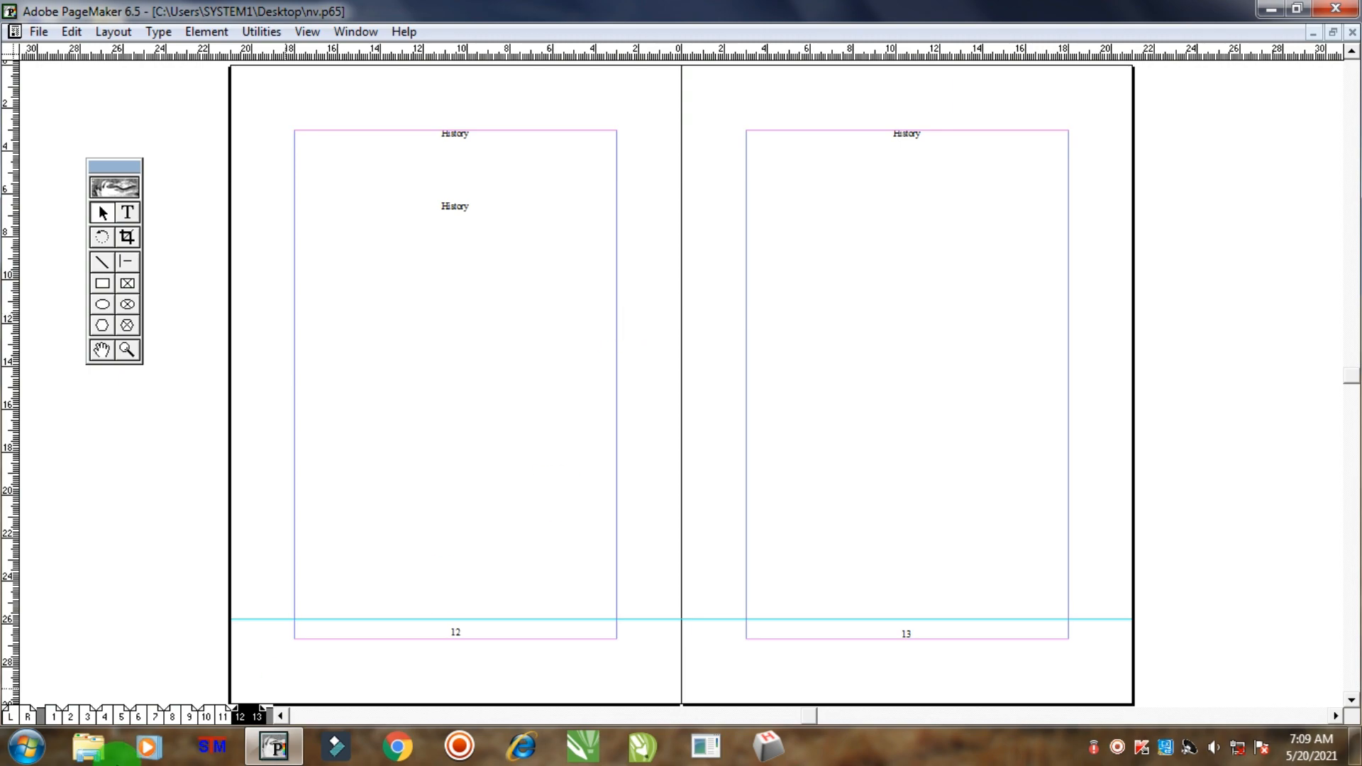
click(53, 715)
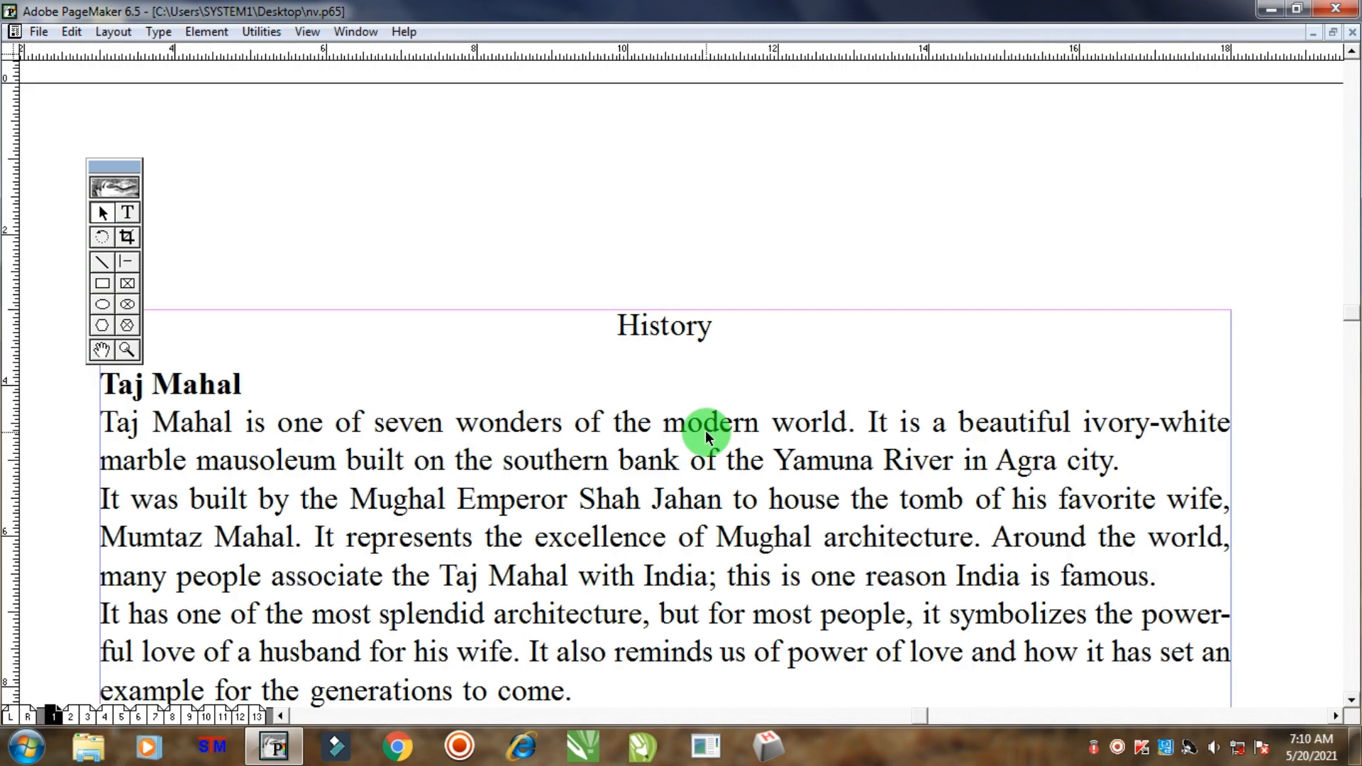
key(ctrl+minus)
scroll(790, 511, down, 10)
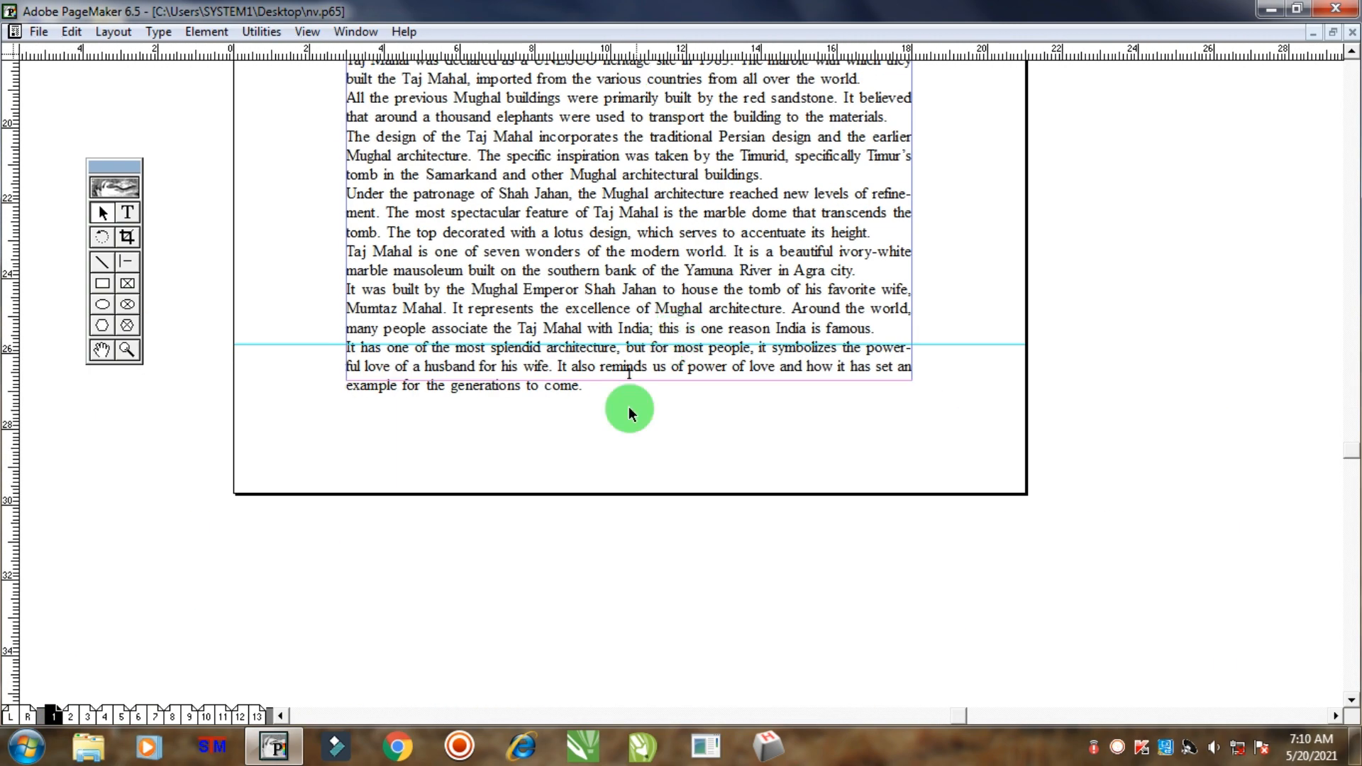
click(653, 343)
drag(623, 404, 623, 345)
Step: On page 2, shorten the body text block to end at the horizontal guide, clear of the page number
key(Page_Down)
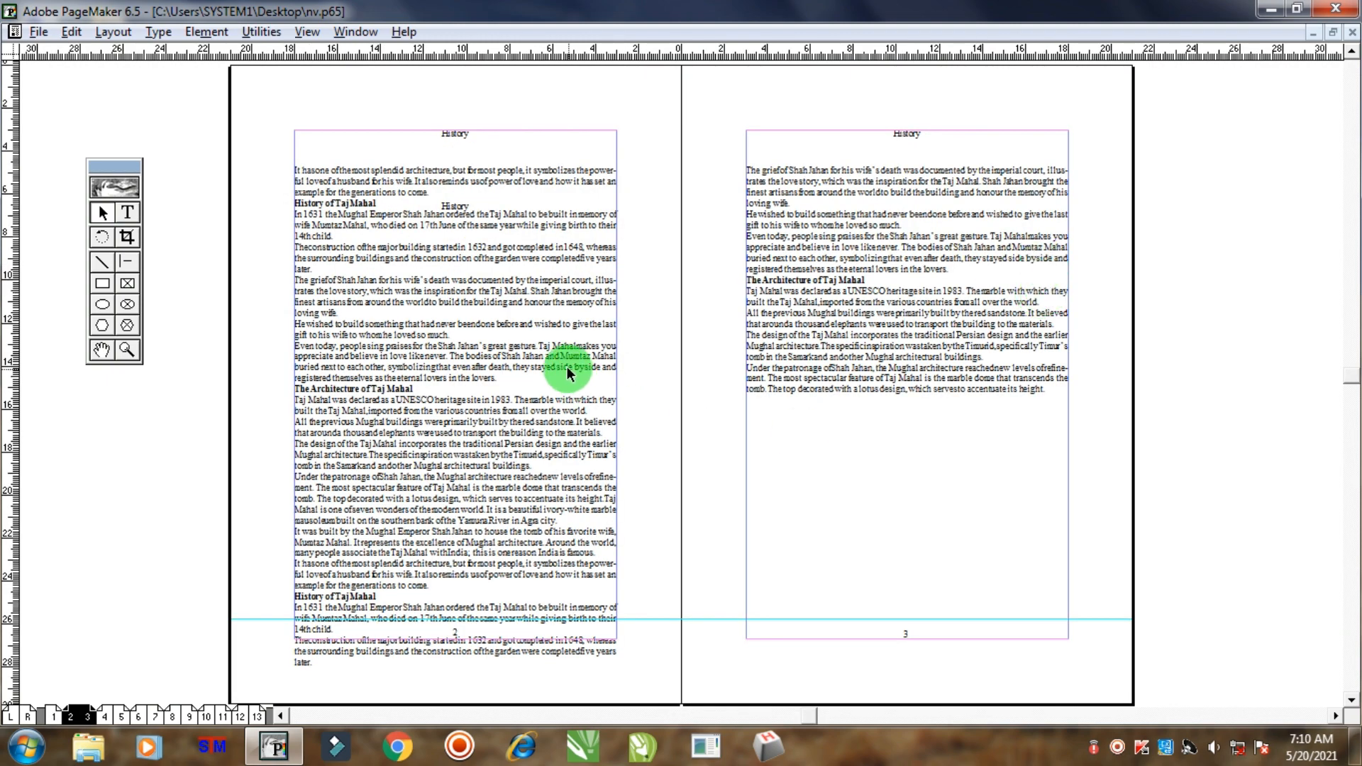
drag(453, 450, 556, 298)
click(554, 322)
drag(554, 517, 555, 447)
Step: Page through the spreads from 4-5 to 8-9 to examine the automatic page numbers
key(Page_Down)
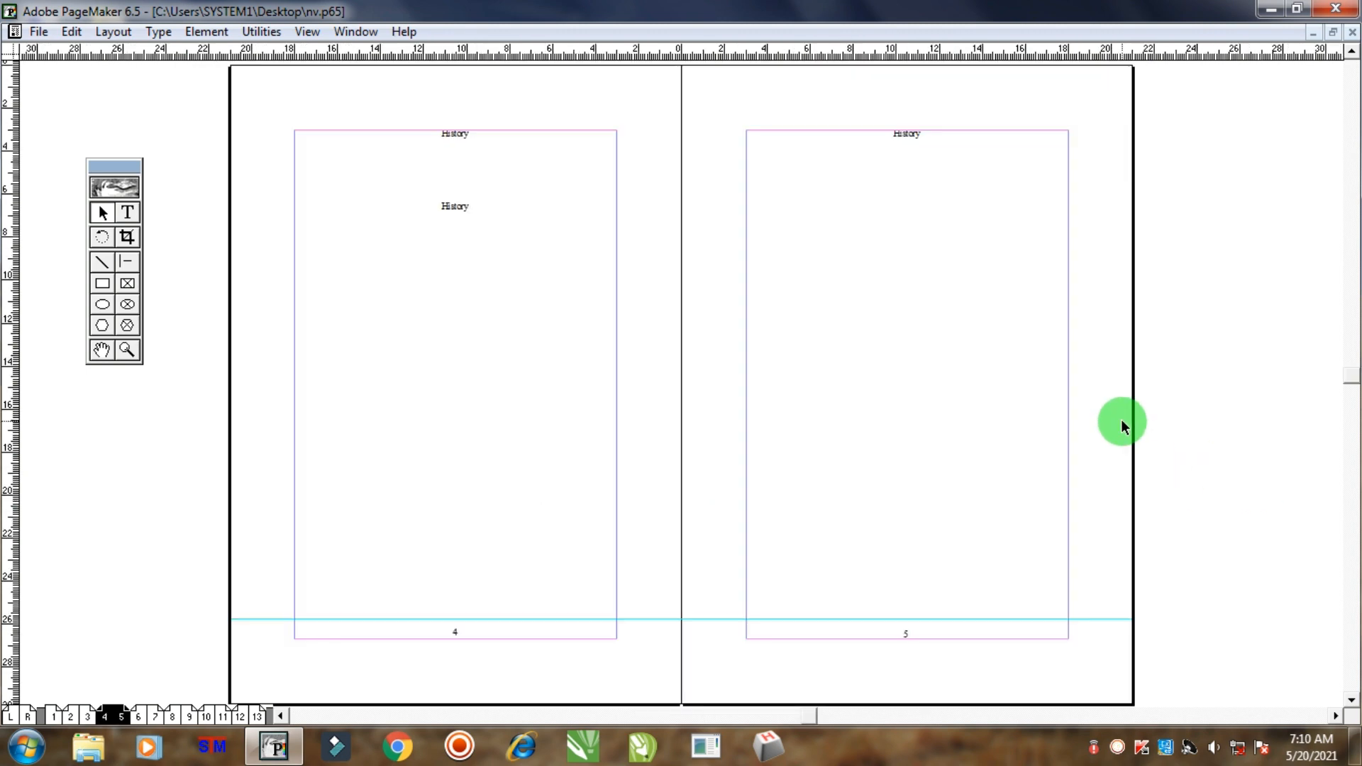
key(Page_Down)
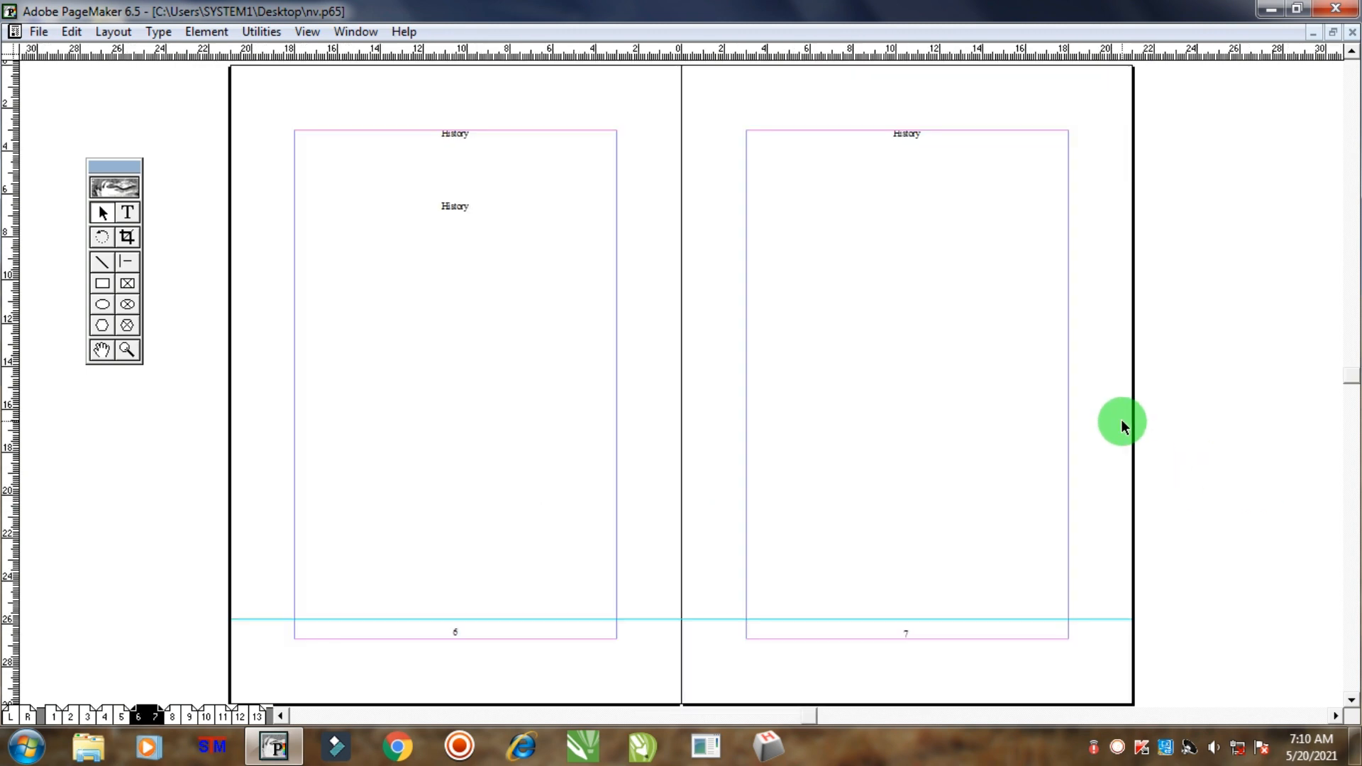
key(Page_Down)
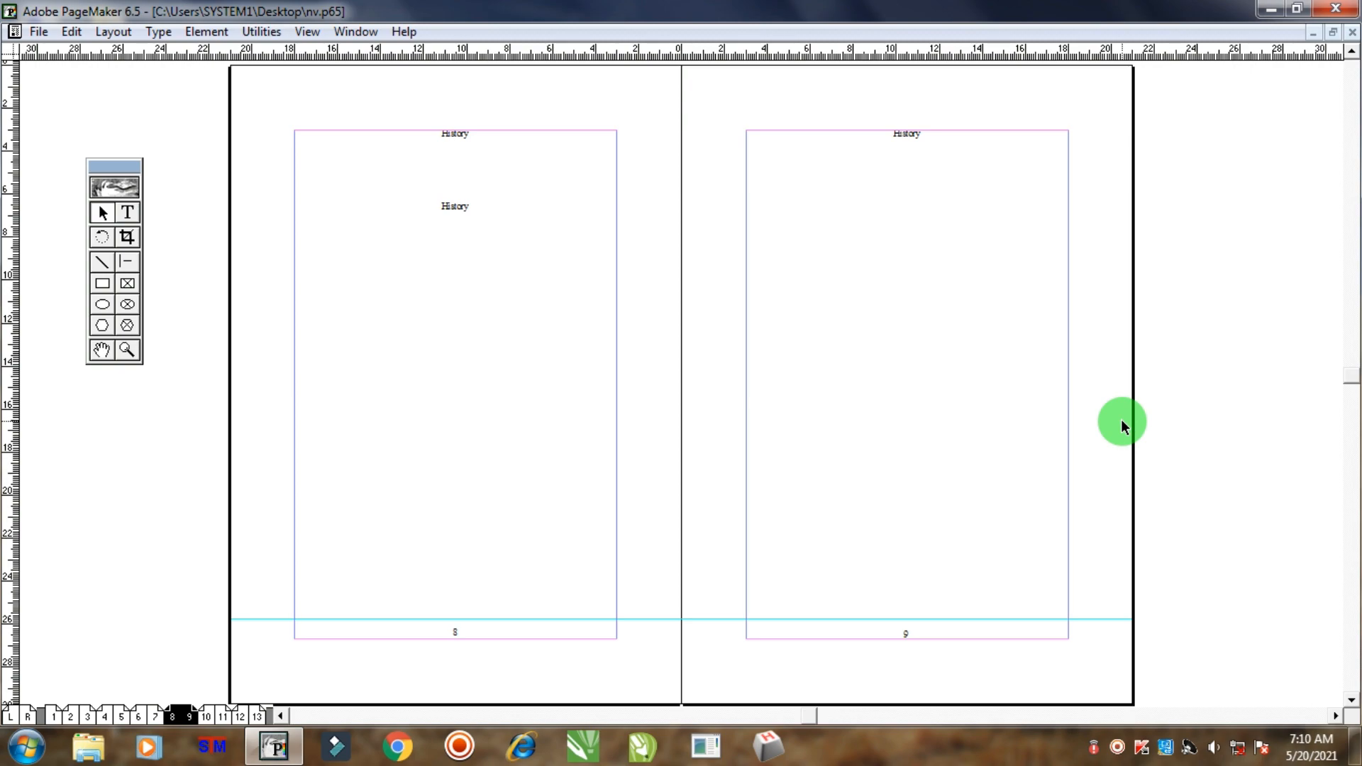
Step: Switch to the open document nv2.p65 and examine the two-column text layout and bottom margin on page 1
key(alt+w)
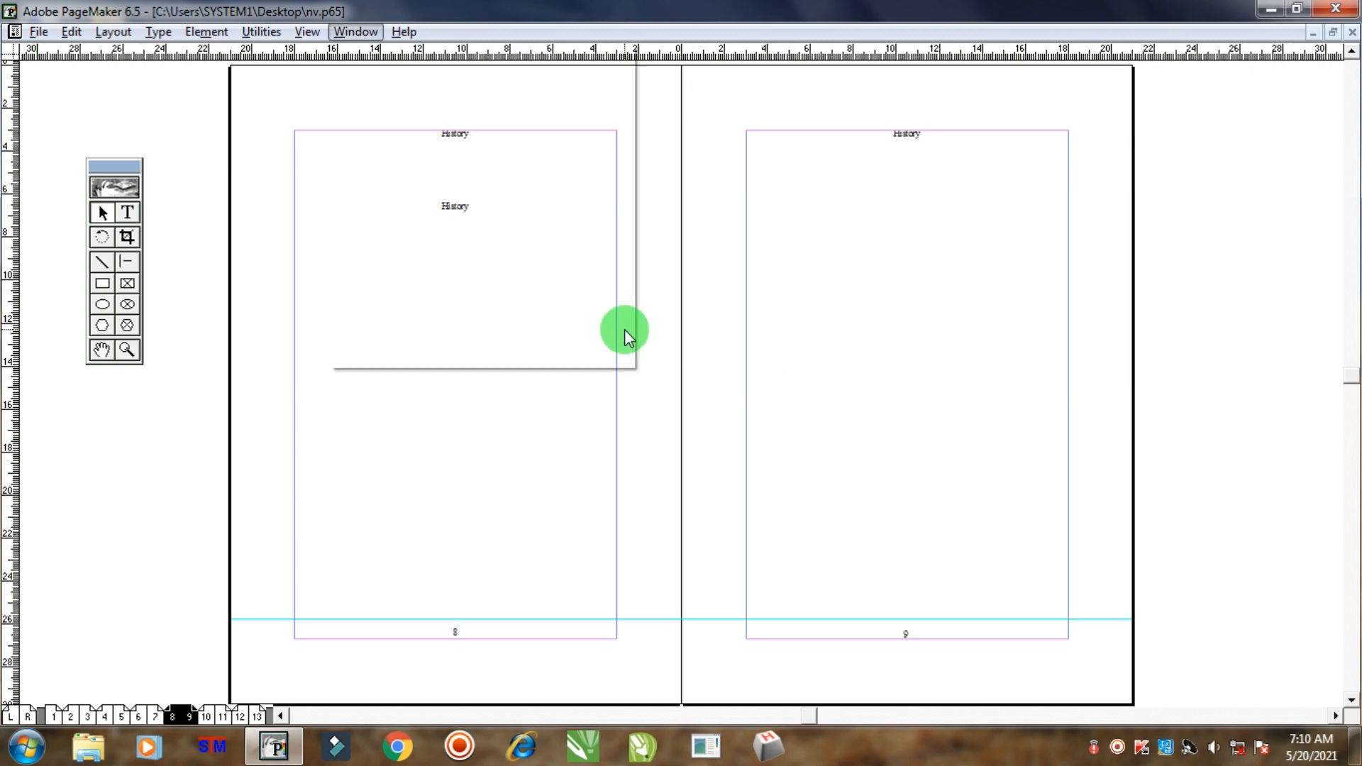
click(367, 354)
scroll(521, 399, down, 3)
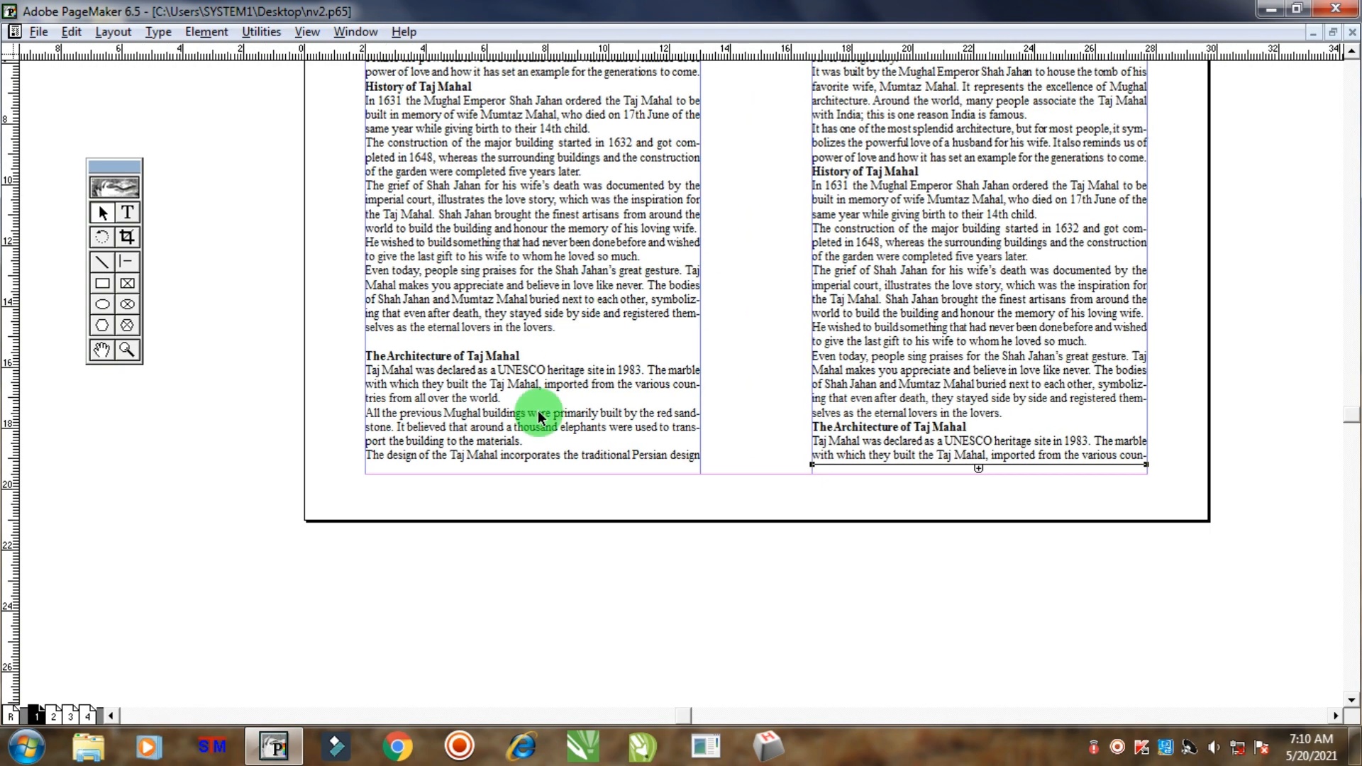
click(831, 484)
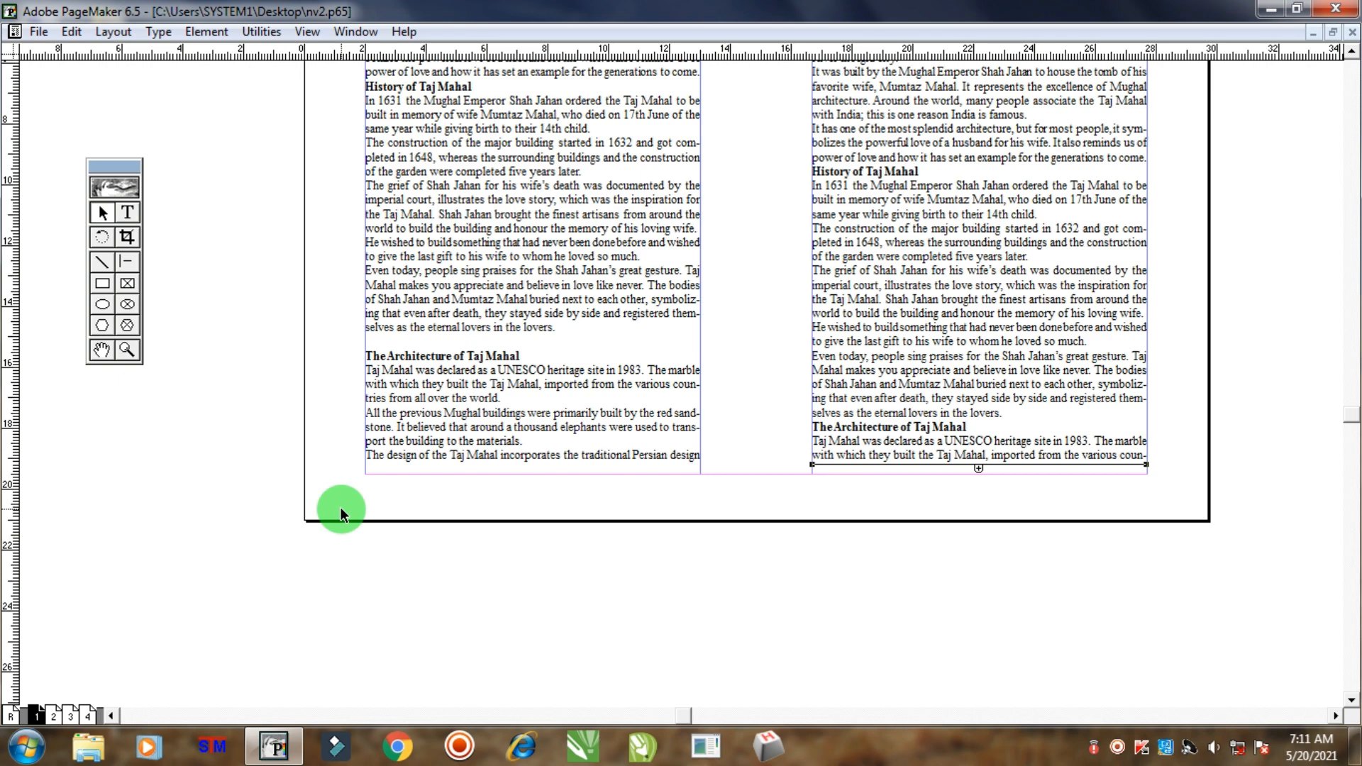
right_click(521, 273)
right_click(521, 272)
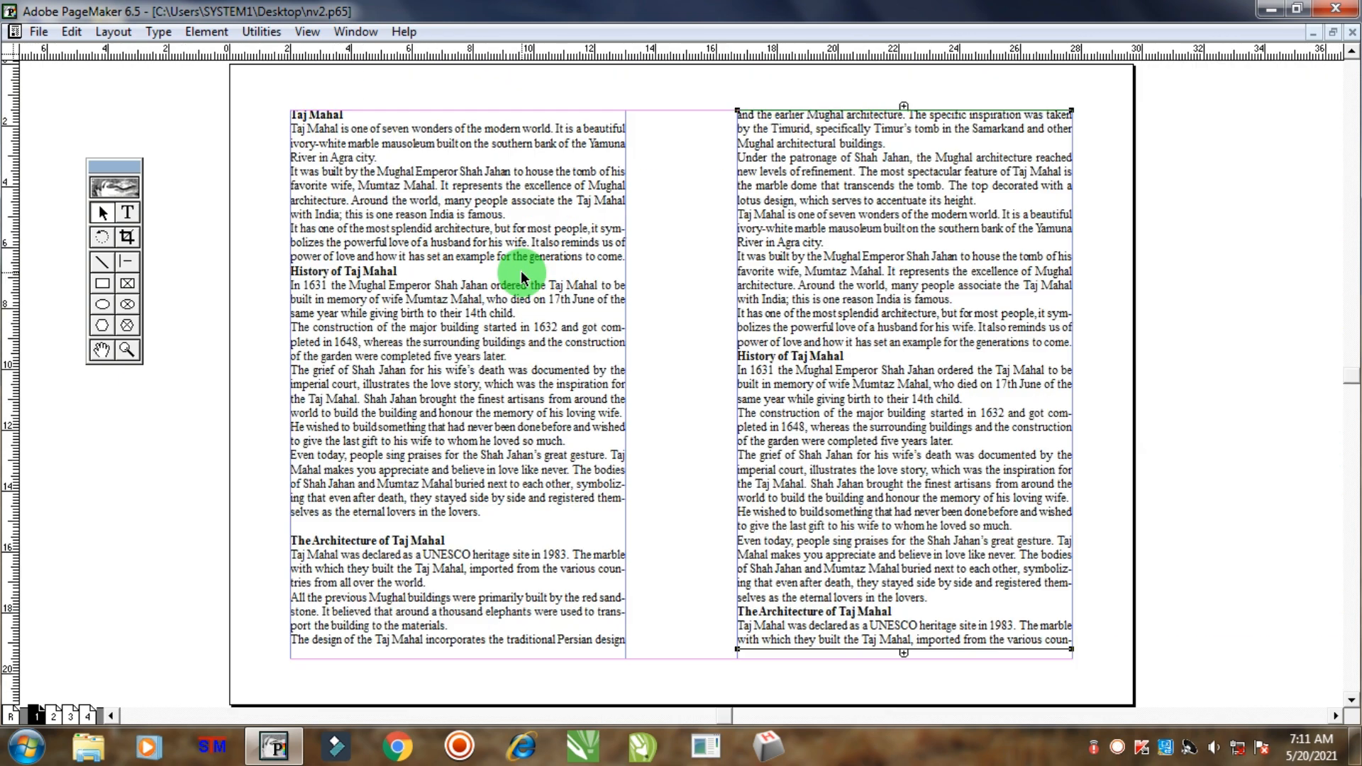
drag(397, 448, 464, 297)
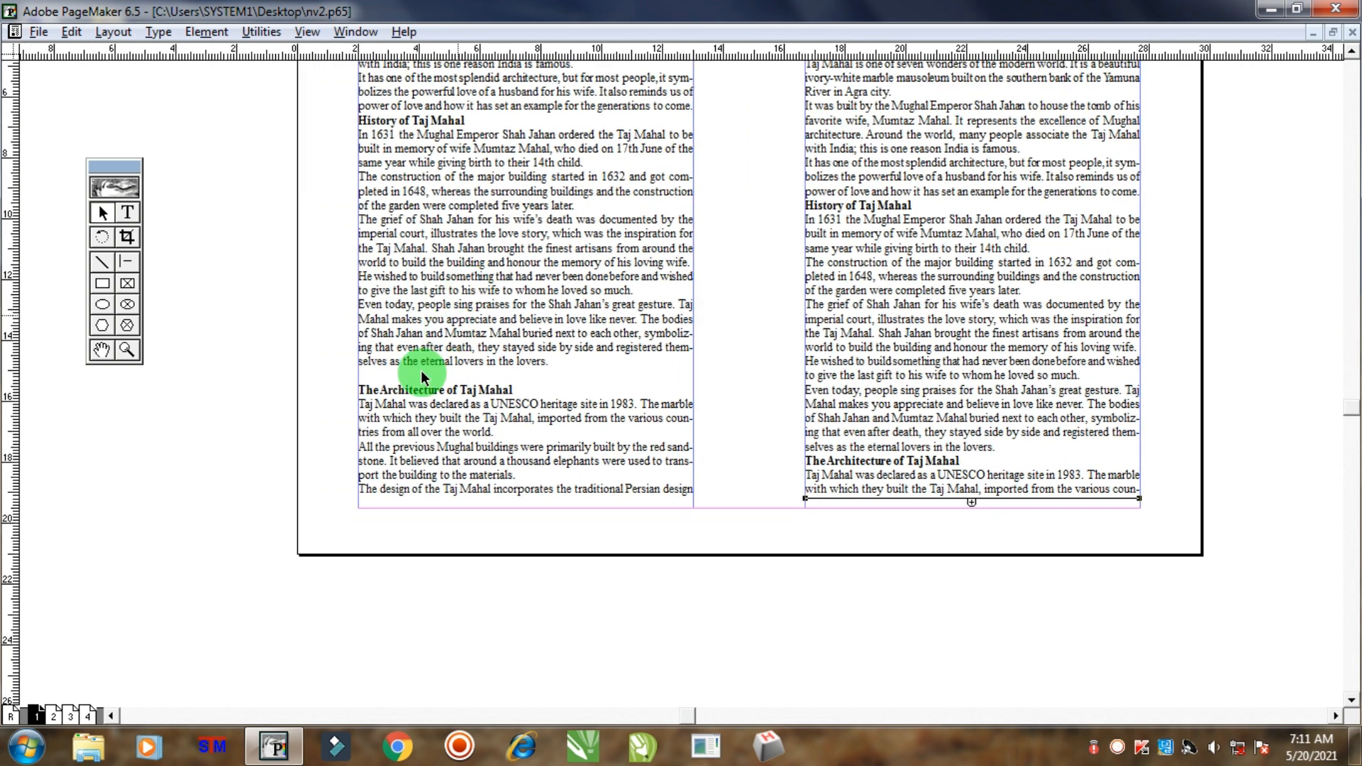
Step: On the master page, set the ruler zero point at the lower-left margin corner and place a horizontal guide about 7 mm above the bottom margin
click(14, 717)
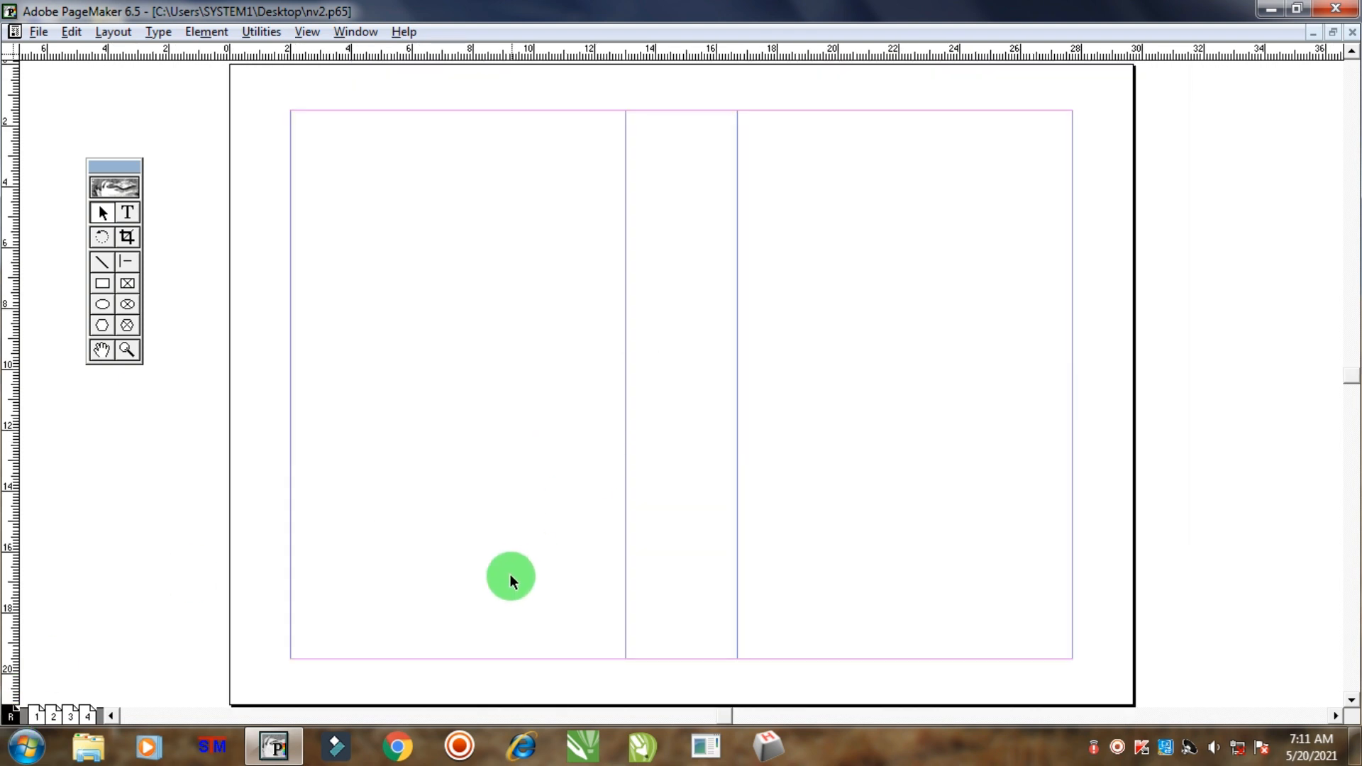
right_click(492, 471)
drag(602, 54, 599, 3)
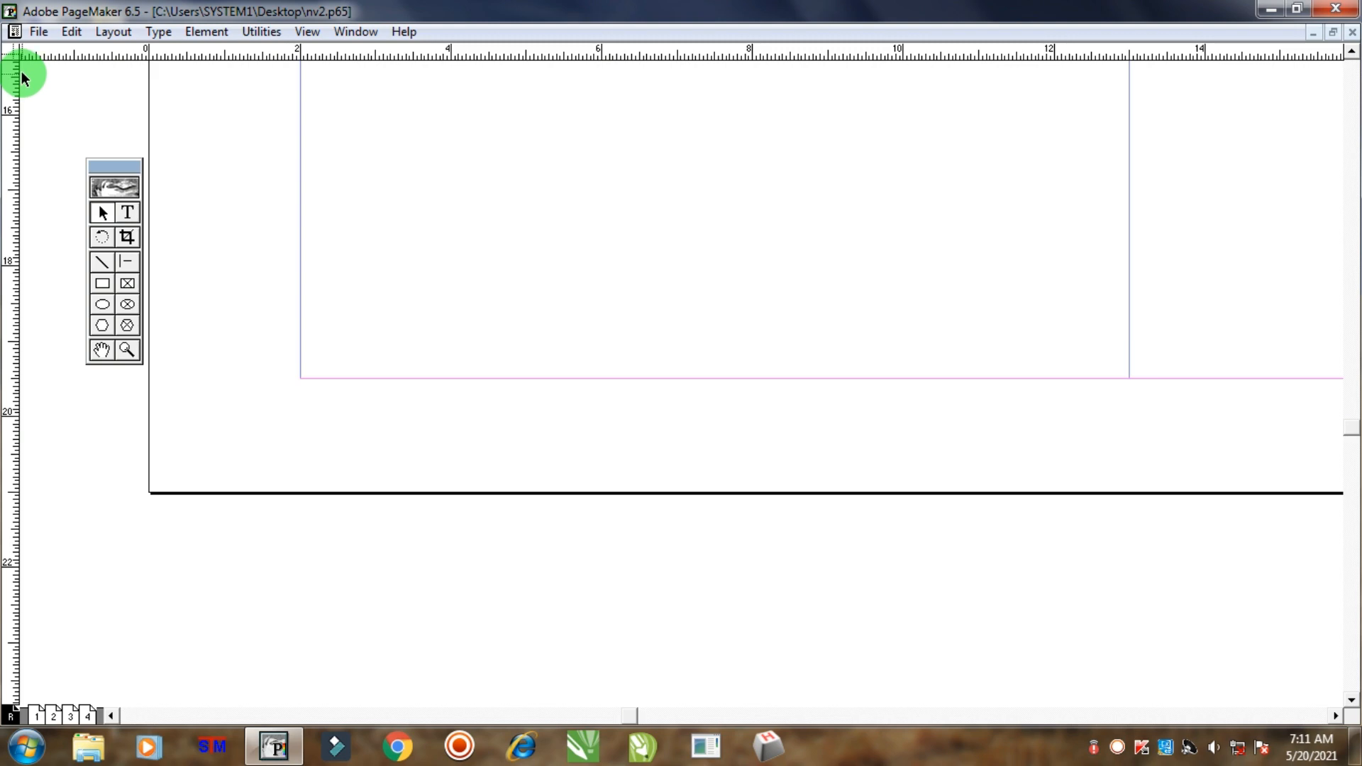
drag(13, 56, 309, 377)
drag(430, 53, 440, 320)
key(ctrl+apostrophe)
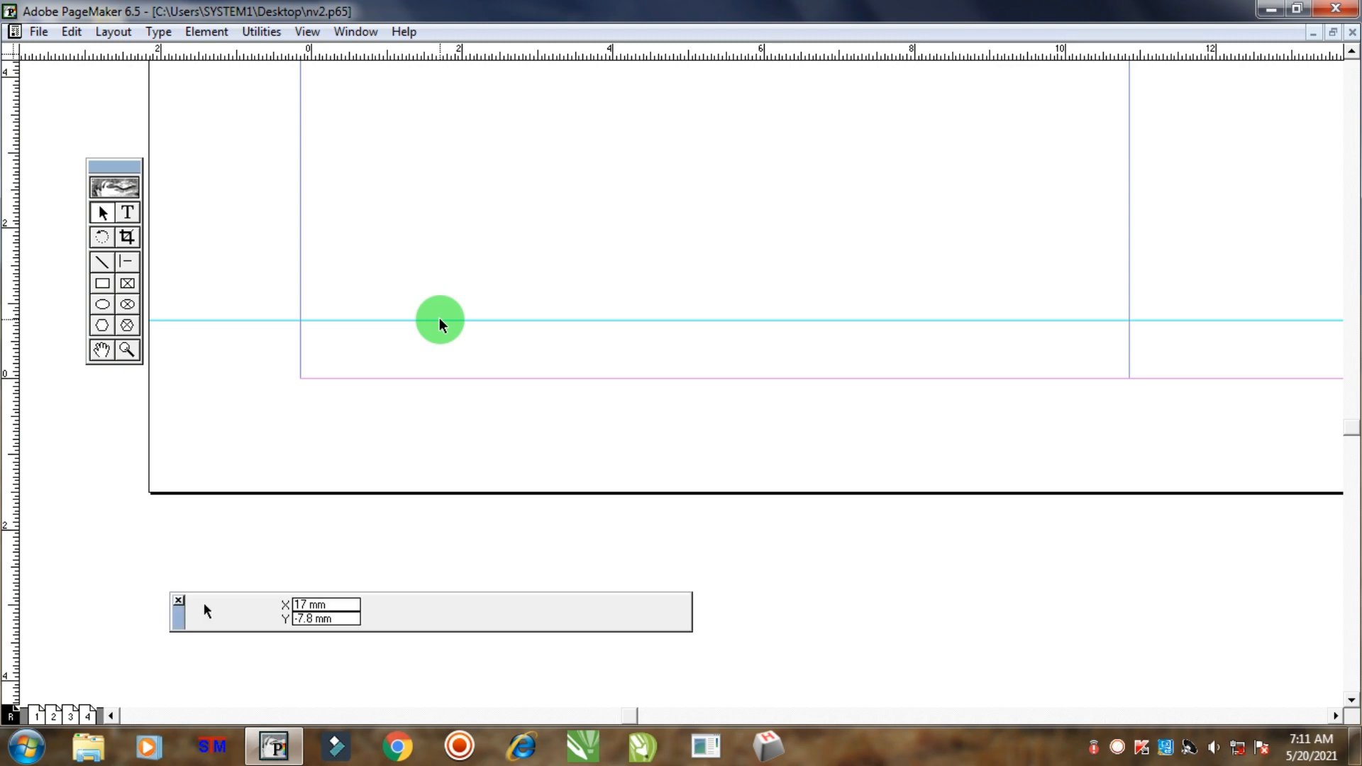
click(445, 321)
mouse_move(447, 320)
mouse_down()
mouse_move(457, 346)
mouse_move(439, 325)
mouse_up()
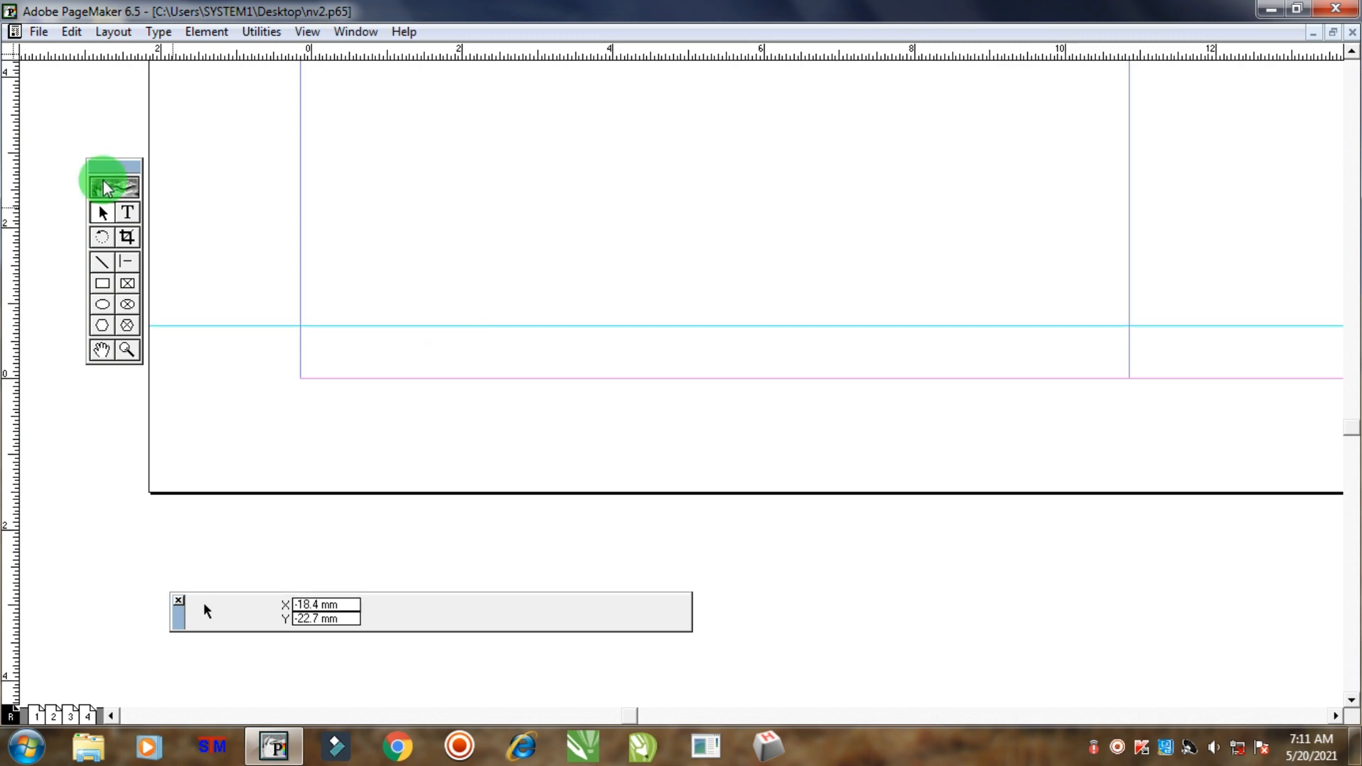
Step: On page 1, add a text block containing "2" just below the bottom margin at the left column's outer edge
click(127, 212)
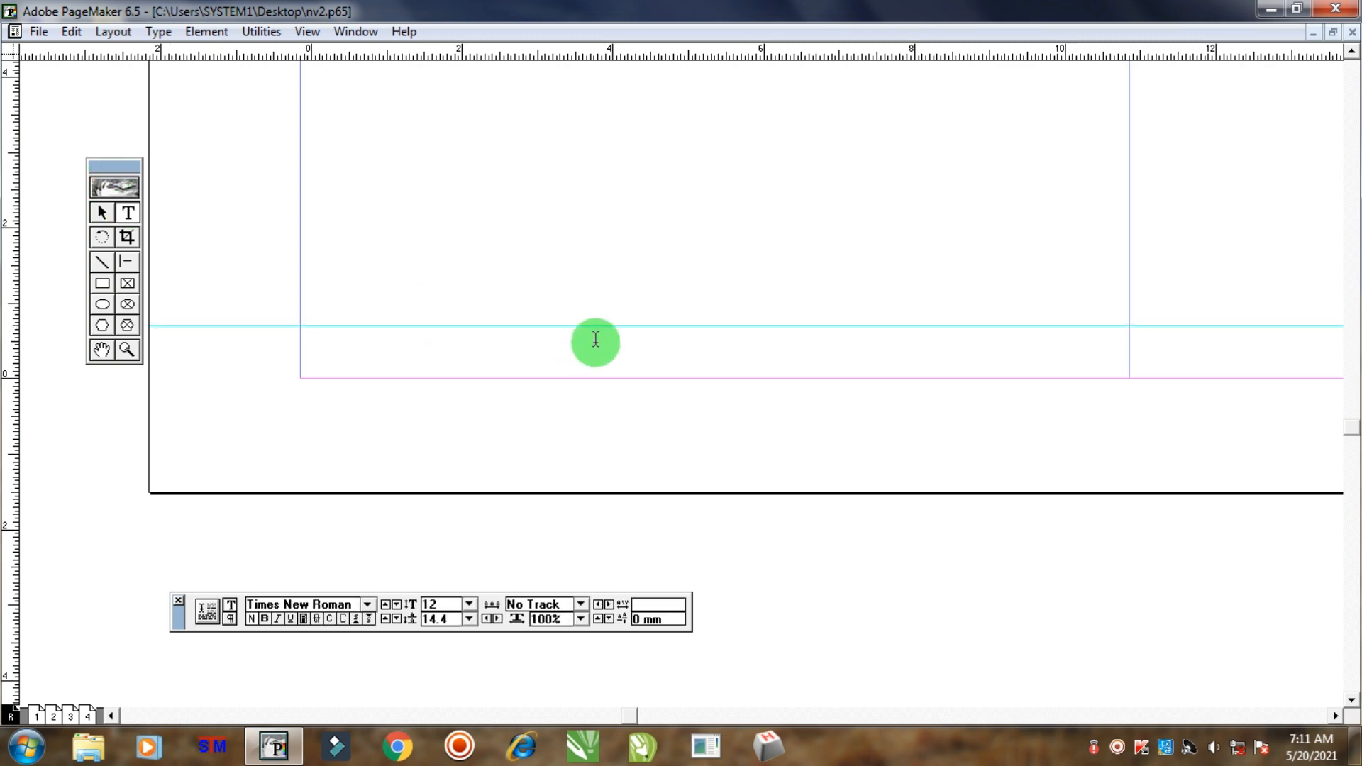
click(36, 715)
drag(624, 348, 713, 3)
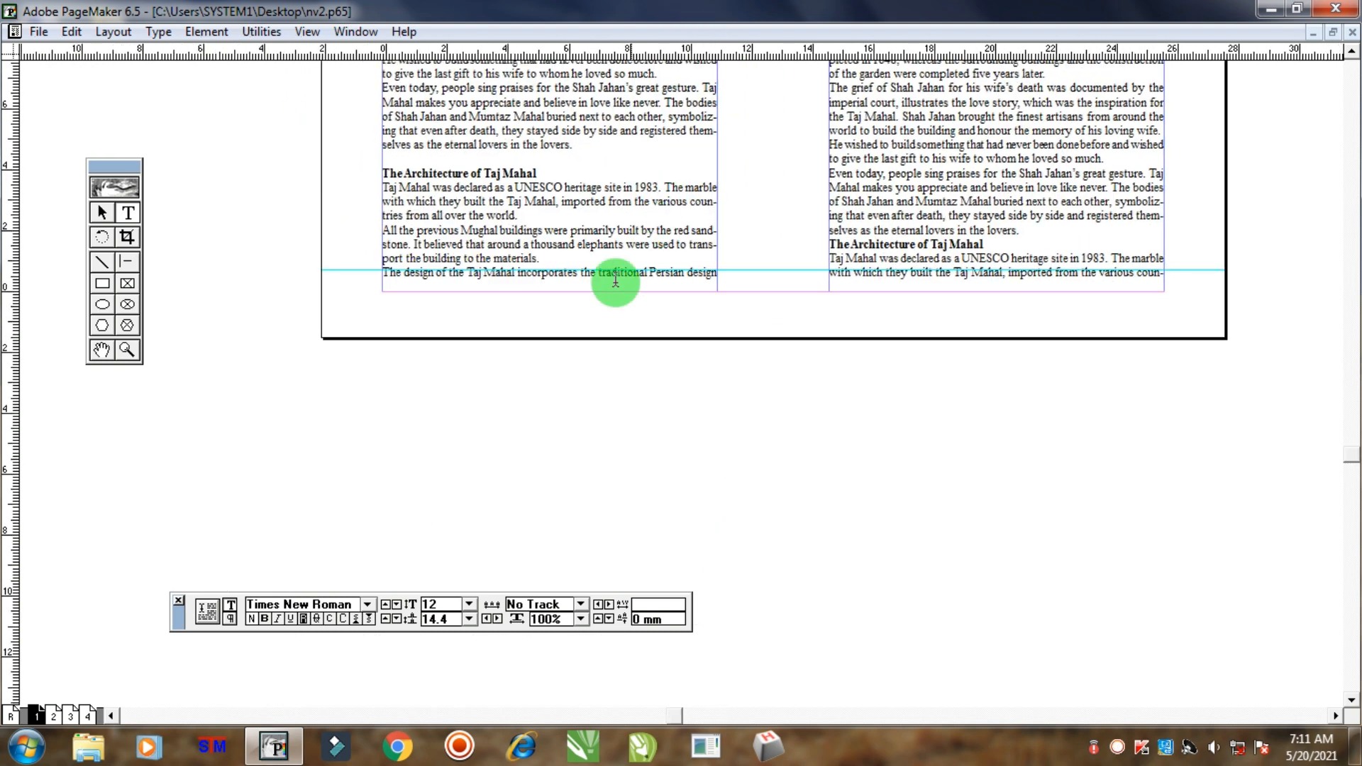
shift+right_click(508, 313)
drag(933, 221, 791, 242)
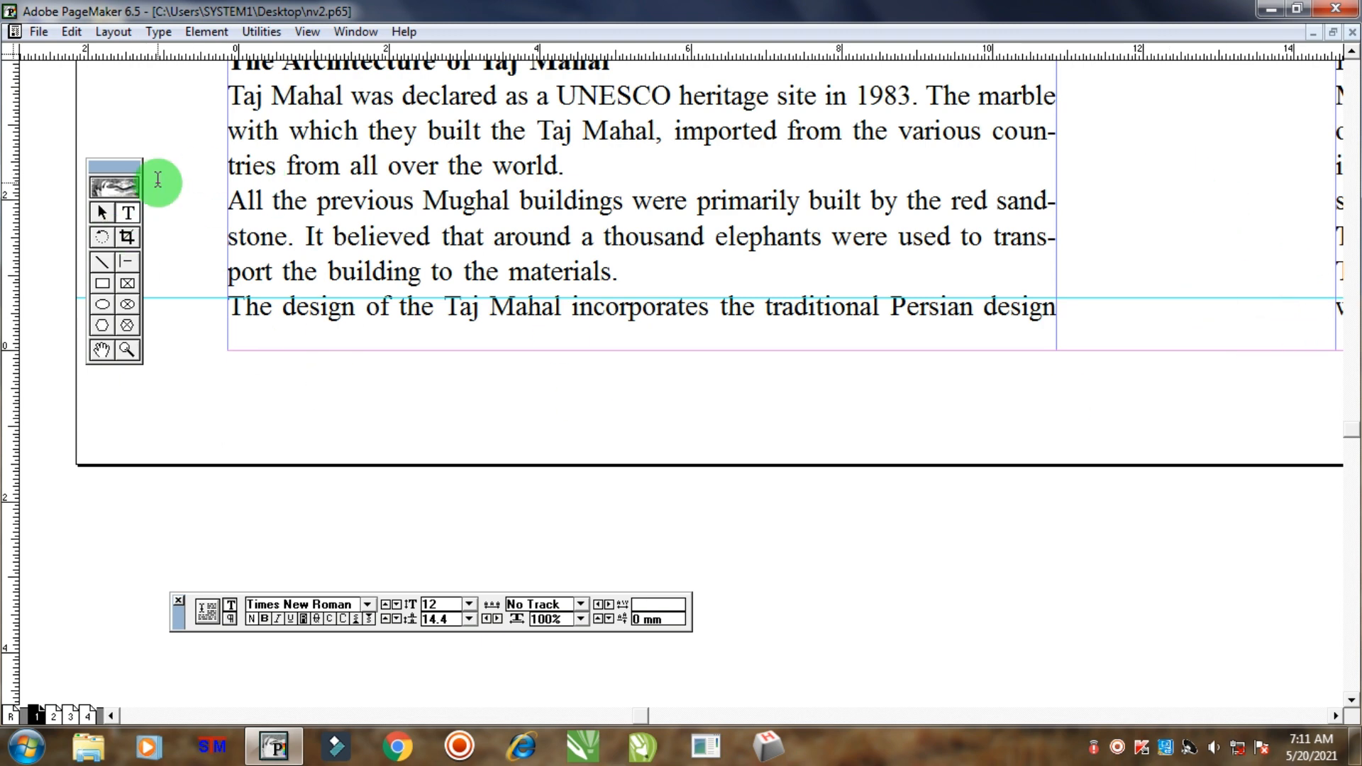
drag(226, 351, 659, 405)
text(2)
key(ctrl+a)
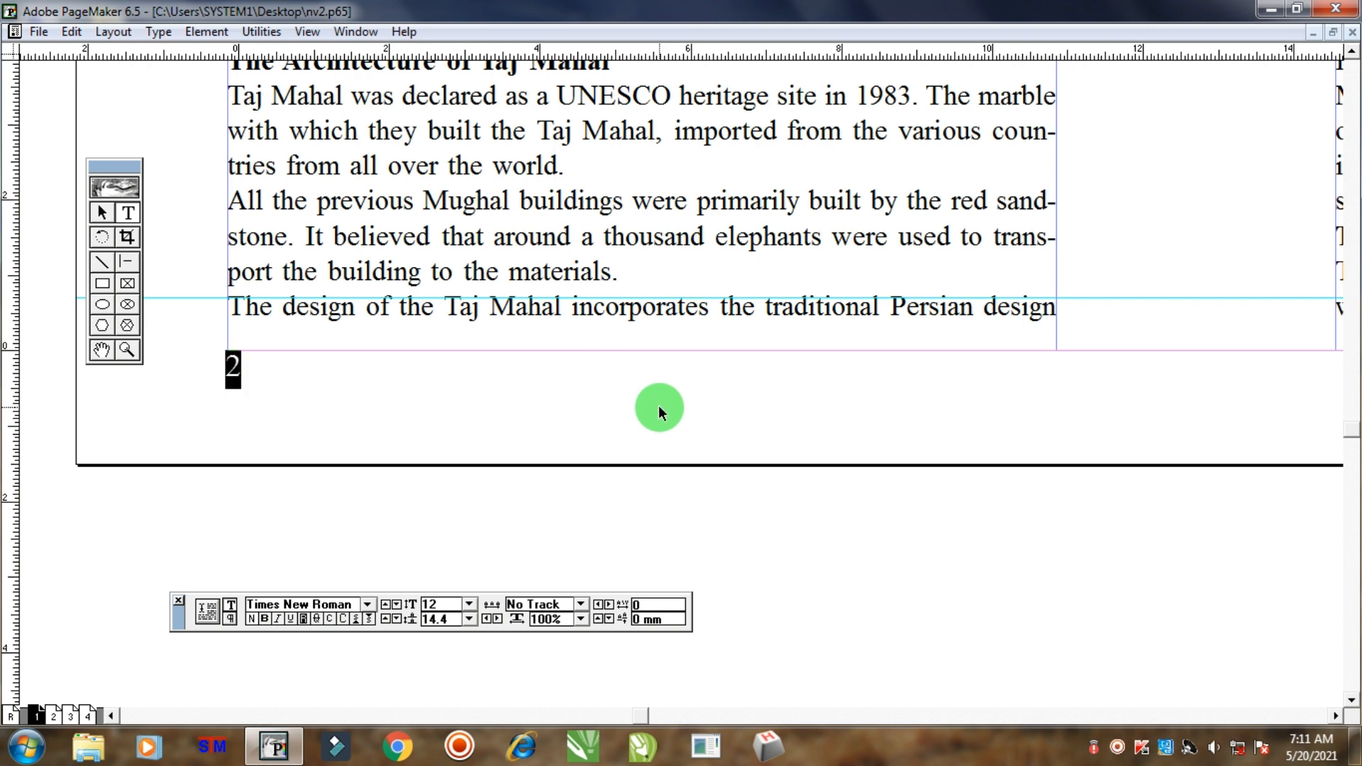
Step: Lower the "2" text block slightly below the margin and narrow it to about 14.9 mm
key(shift+F1)
click(331, 375)
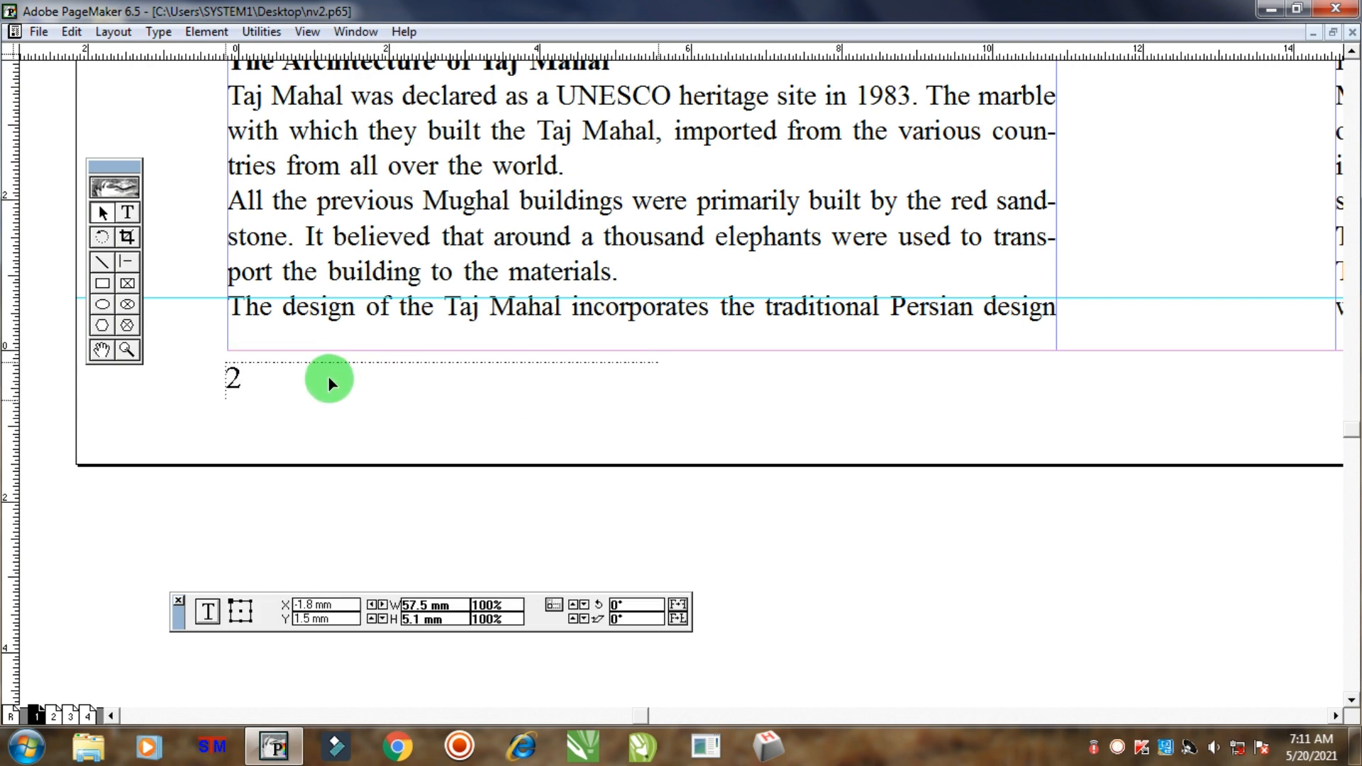
drag(666, 410, 339, 407)
Step: Duplicate the "2" text block below the right column and align it with that column's outer edge
key(ctrl+1)
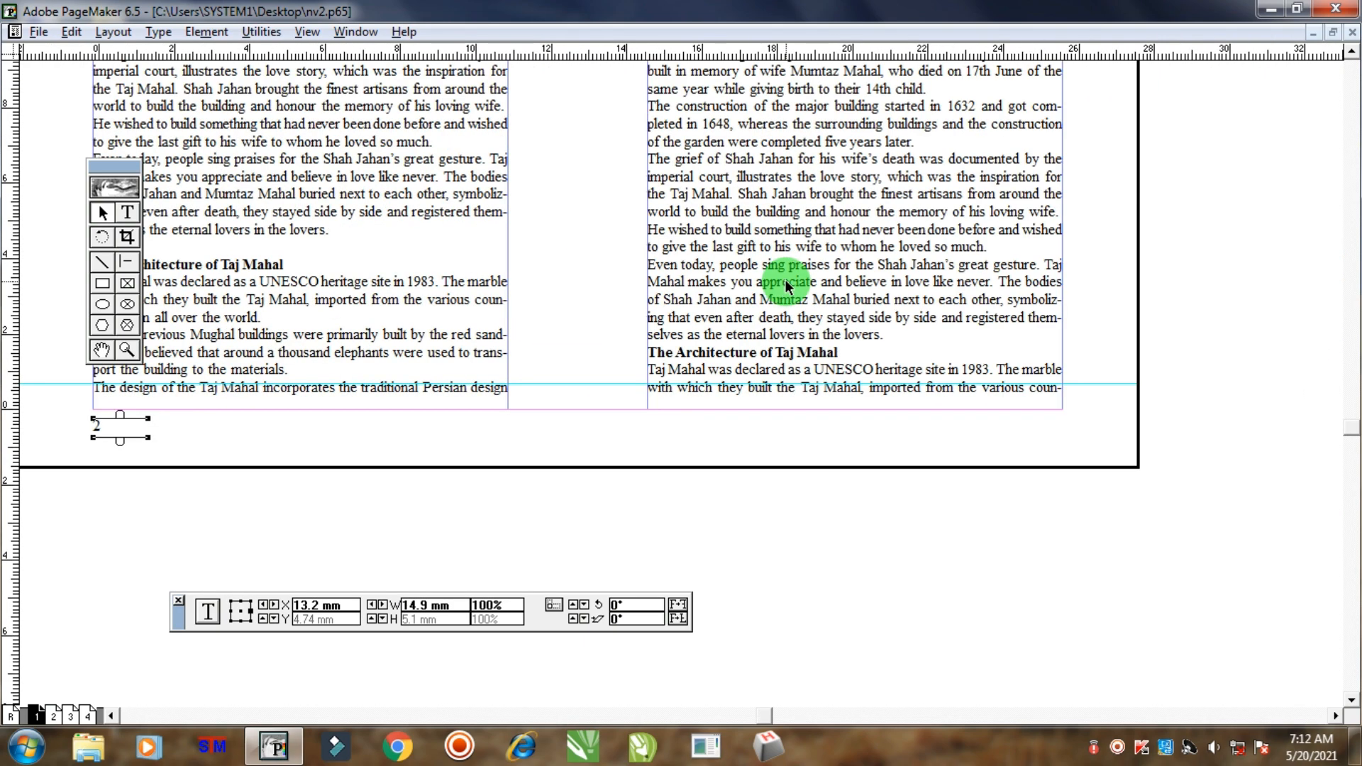
drag(786, 284, 646, 341)
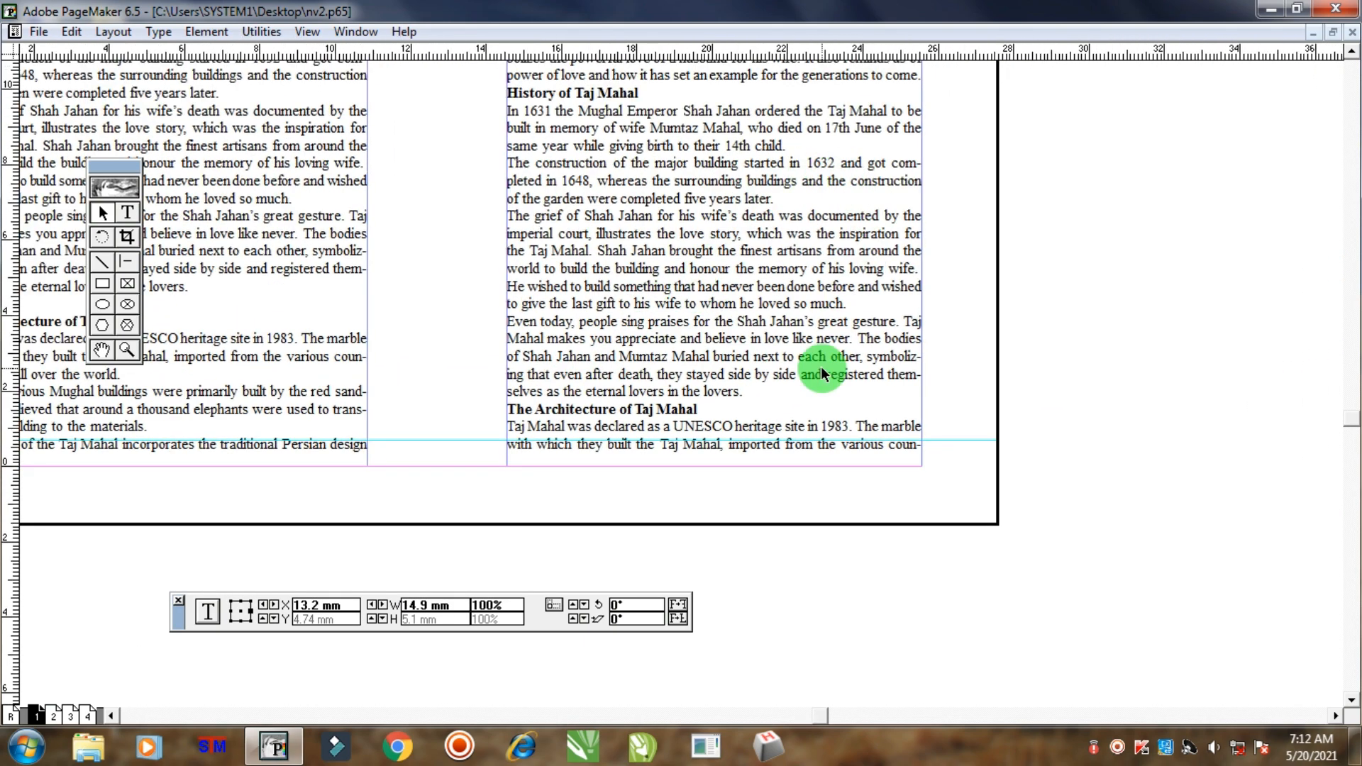
drag(587, 360, 891, 232)
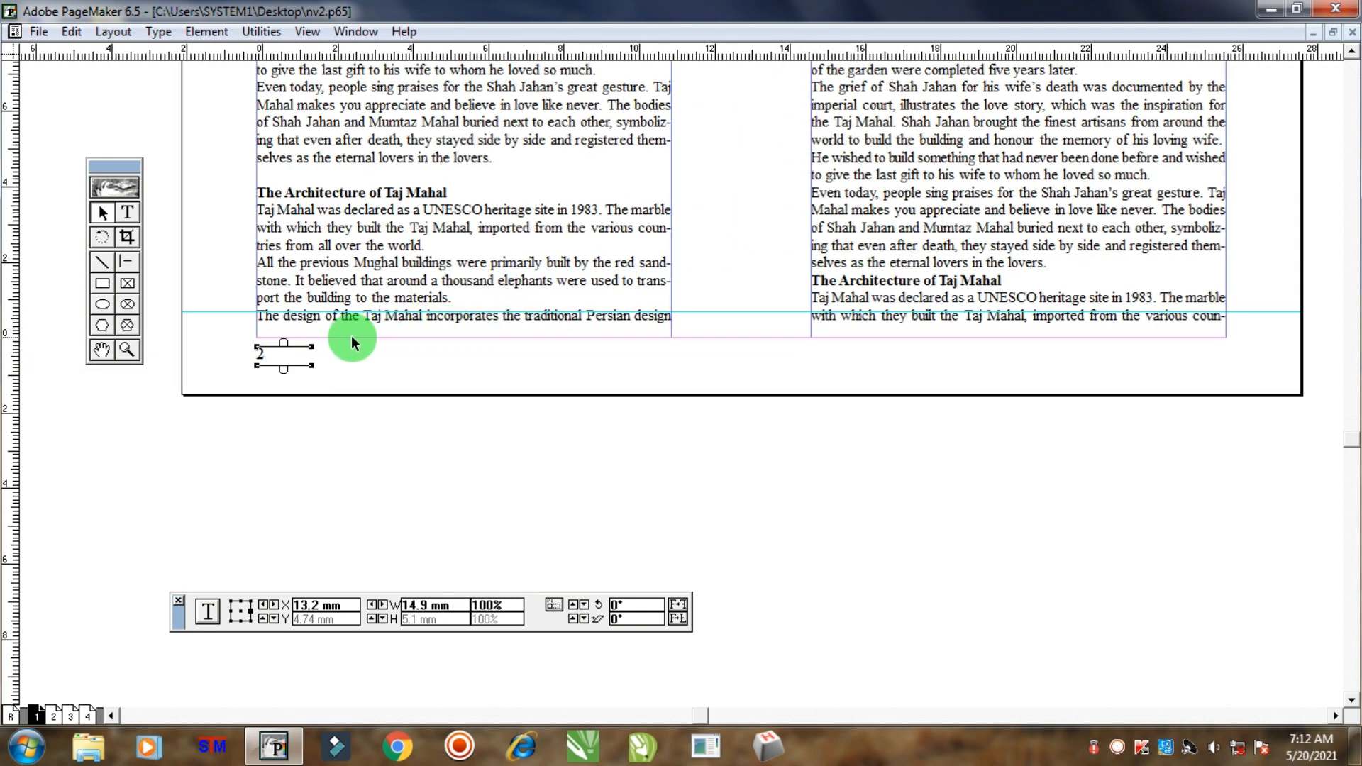
drag(280, 357, 984, 389)
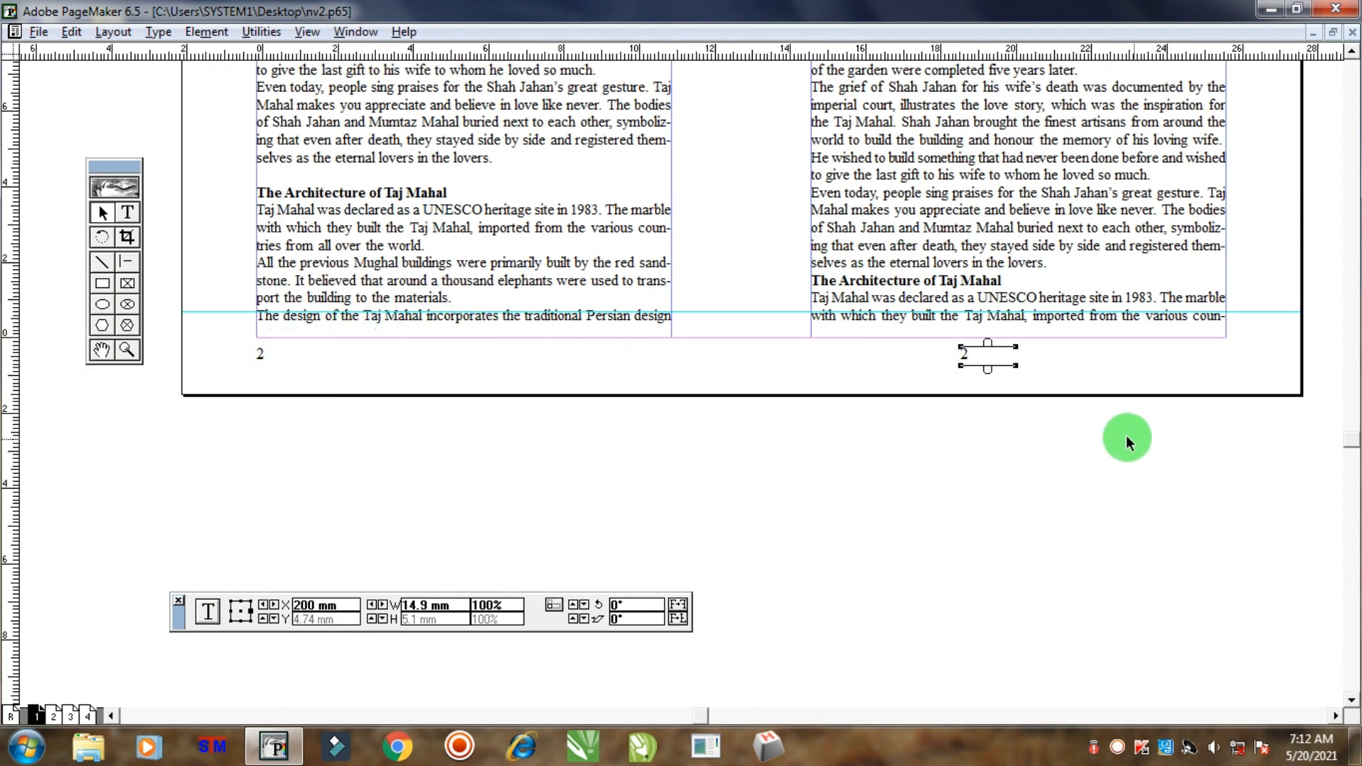
drag(1128, 439, 809, 452)
drag(679, 373, 882, 378)
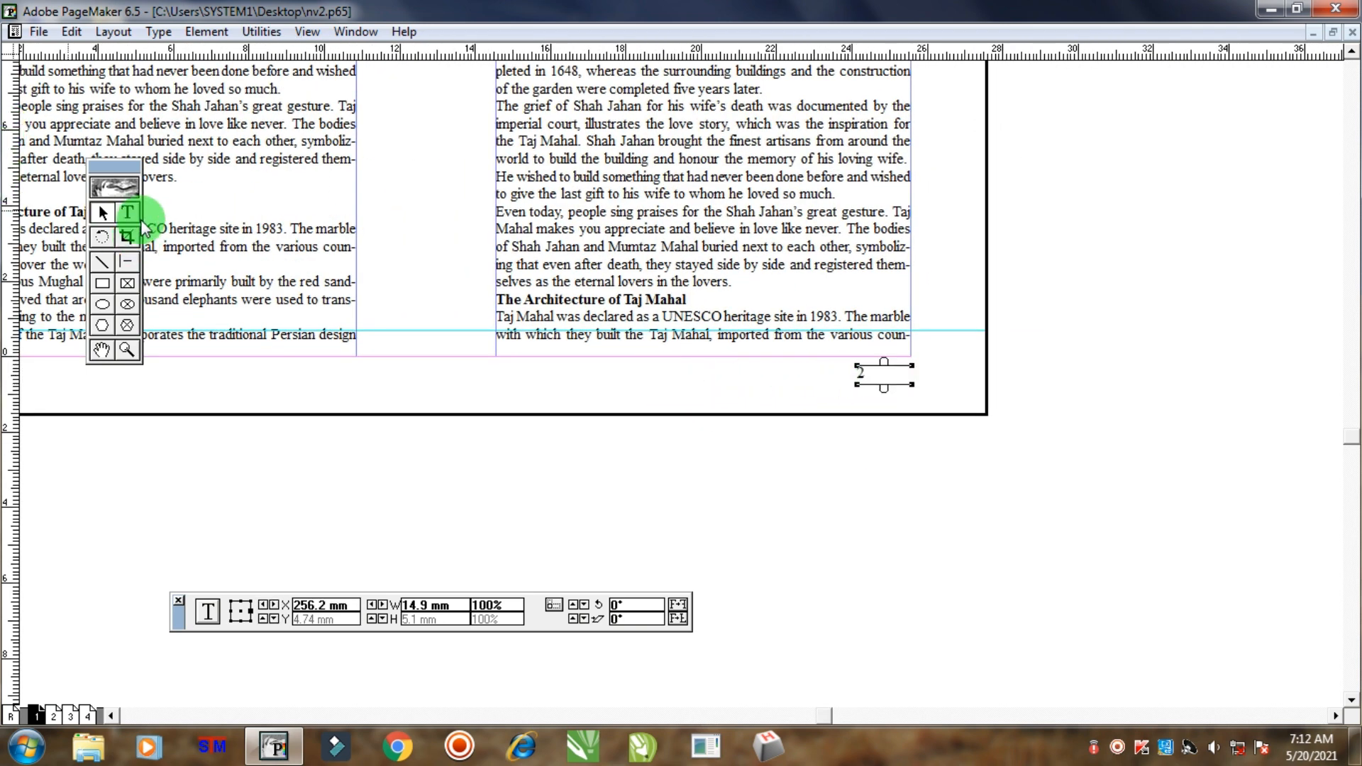
Step: Change the duplicated number below the right column to 3, right-align it and fine-tune the block's position
click(127, 212)
double_click(860, 371)
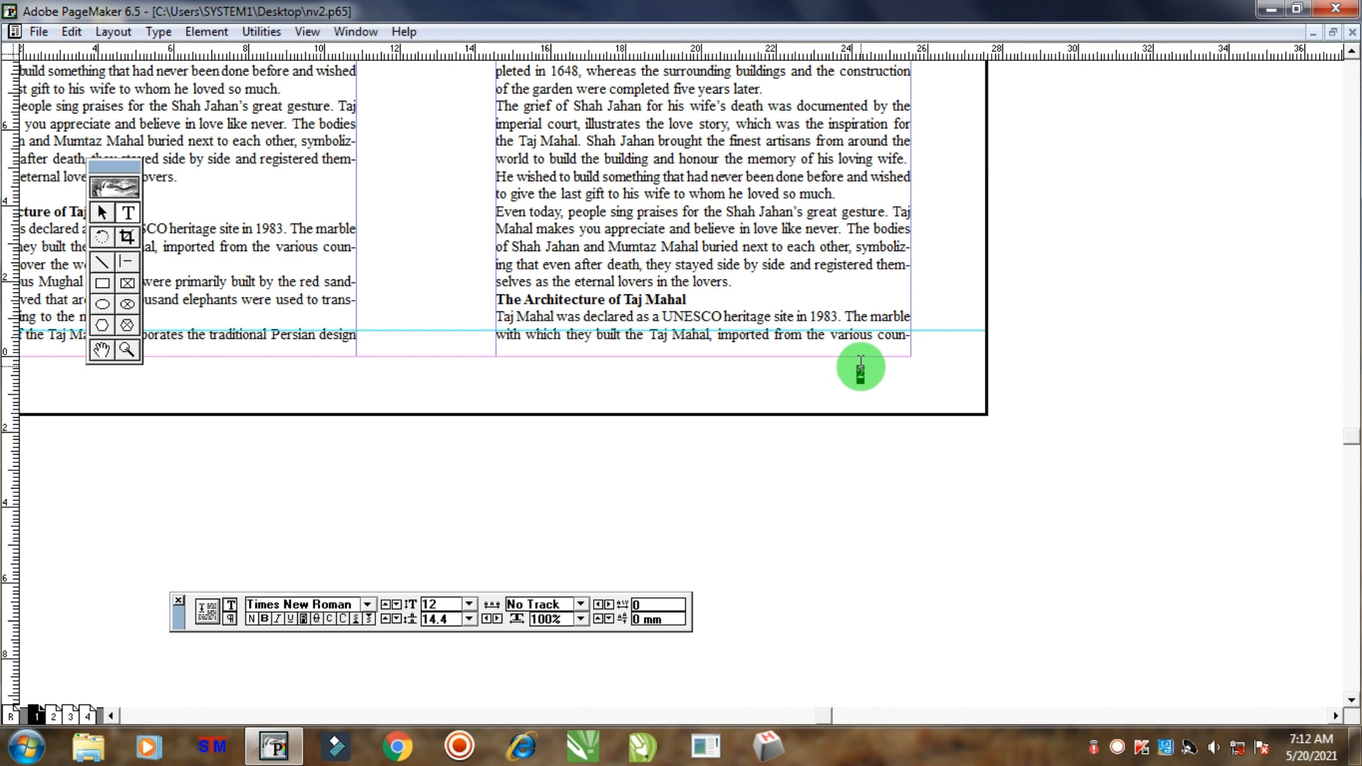
text(5)
double_click(861, 367)
key(ctrl+shift+r)
key(shift+F1)
click(871, 369)
drag(872, 371, 875, 374)
Step: View page 1 in full with the palettes hidden and compare its page-number placement with page 2
key(ctrl+0)
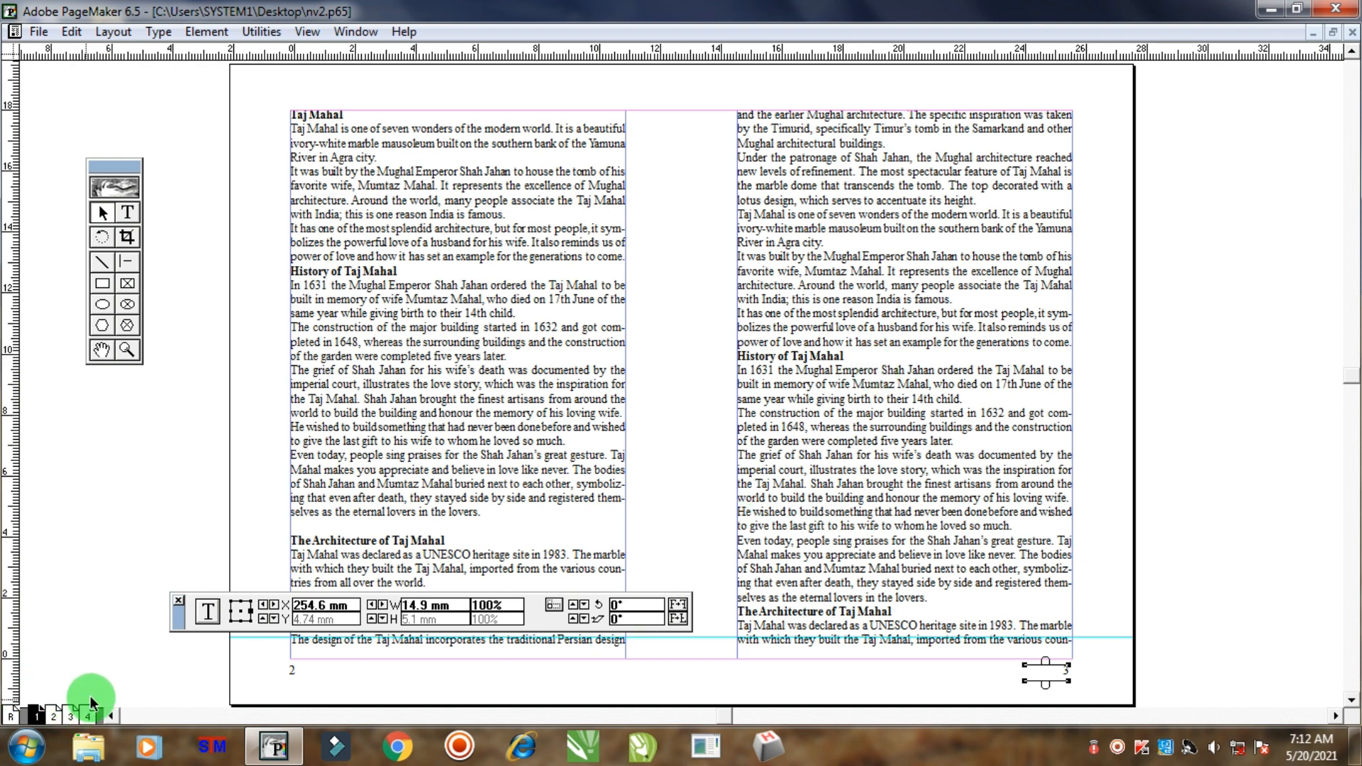
click(52, 718)
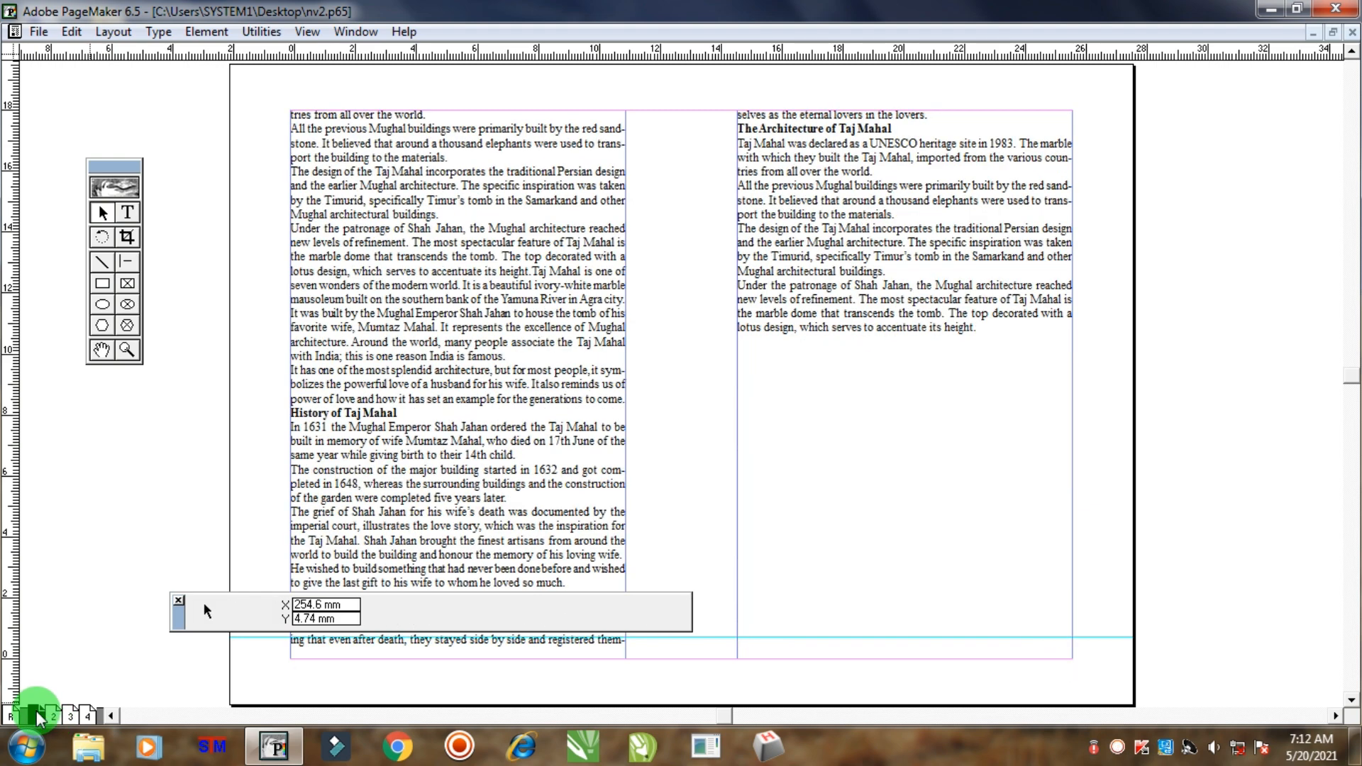
click(36, 715)
key(Tab)
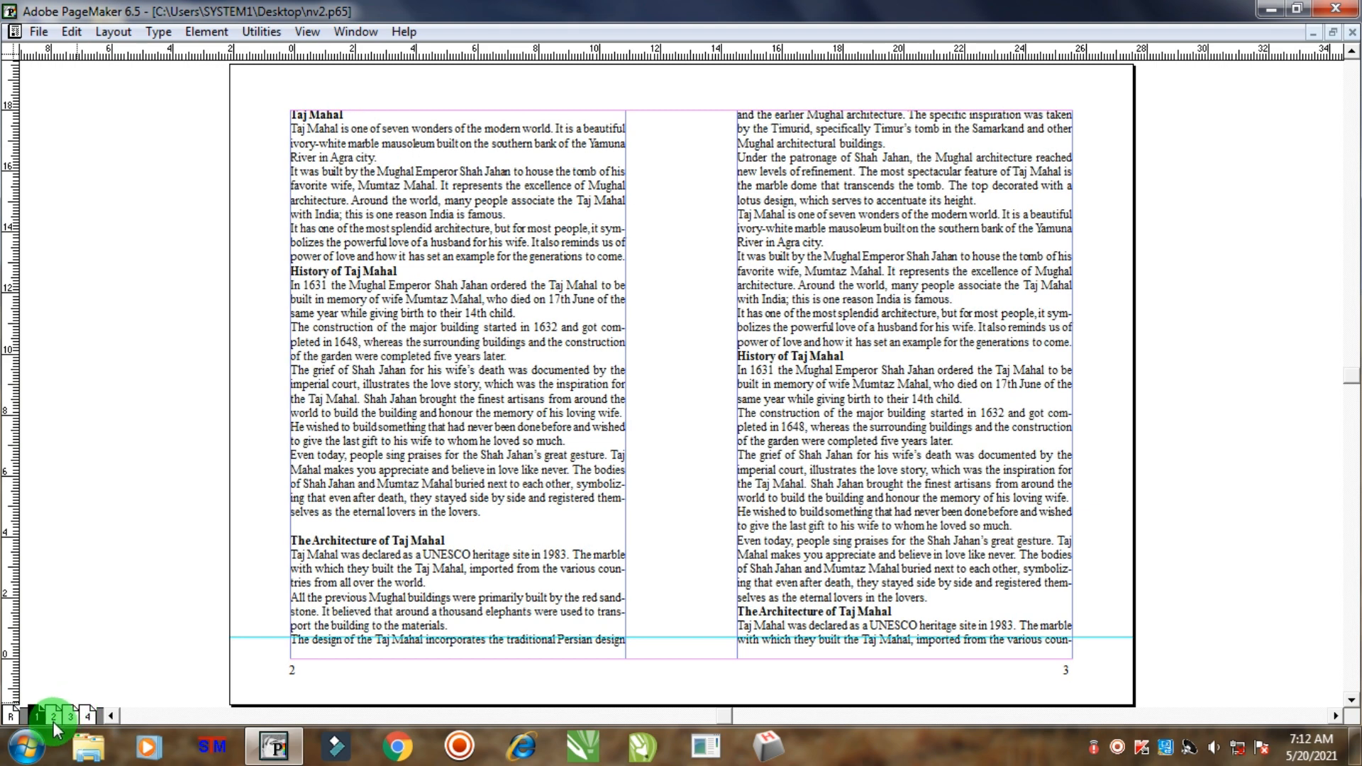
click(49, 718)
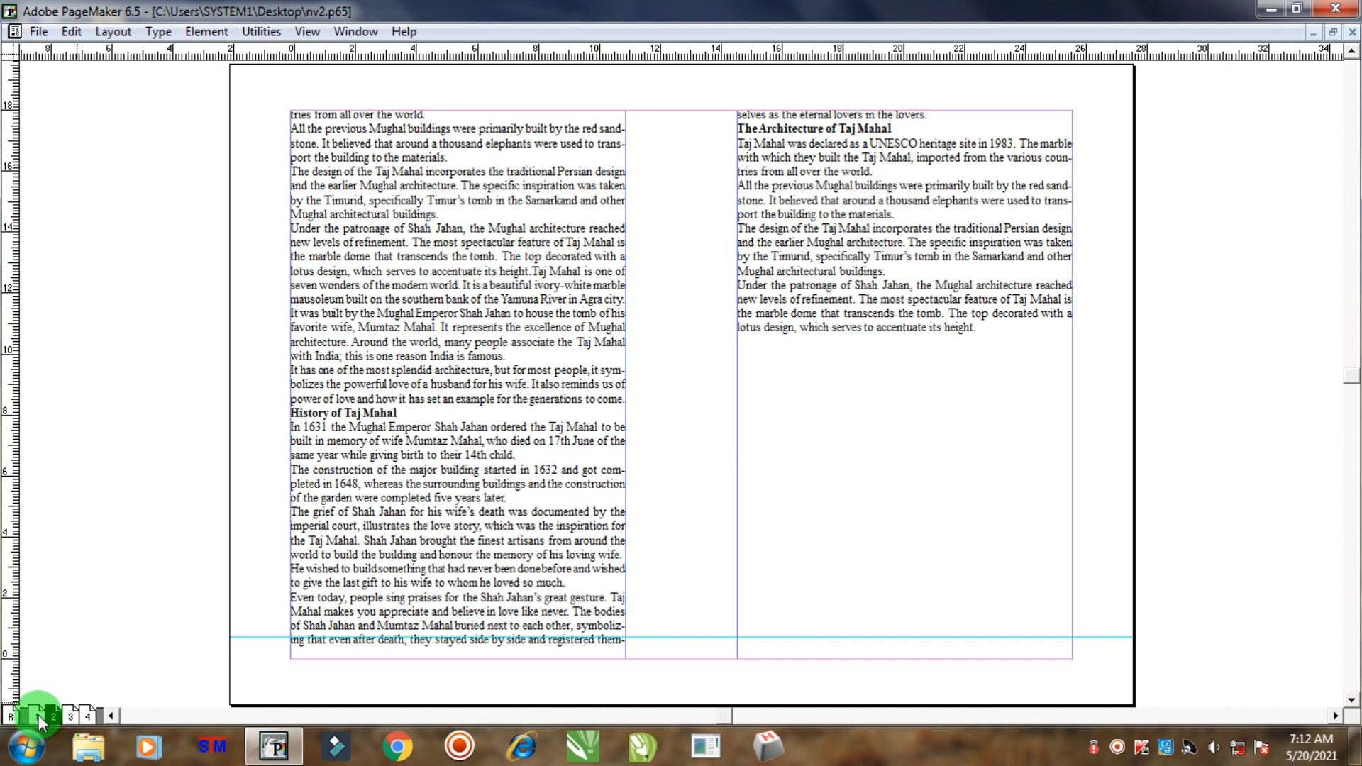
click(36, 715)
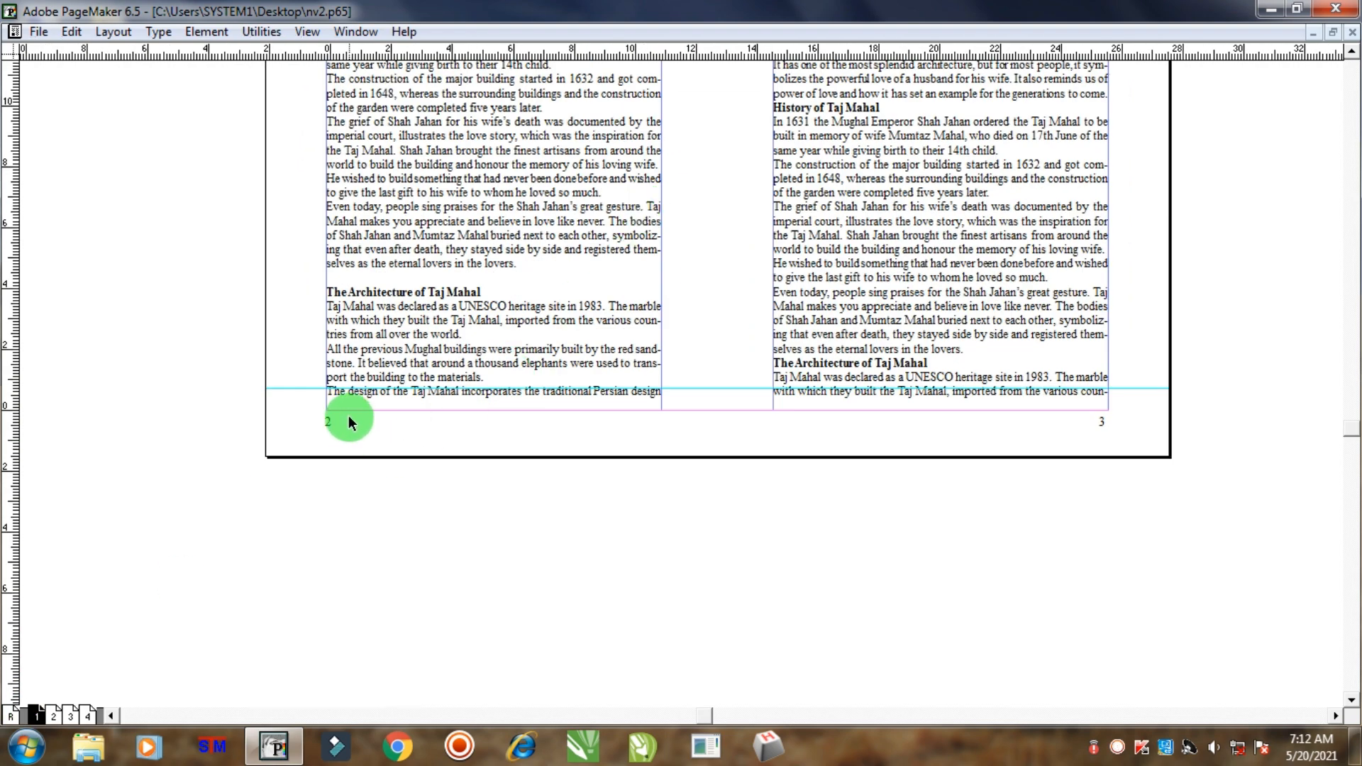
Step: Move the left column's page-number block to the column's inner edge, change the number to 1 and right-align it
click(345, 421)
drag(336, 423, 632, 419)
click(128, 214)
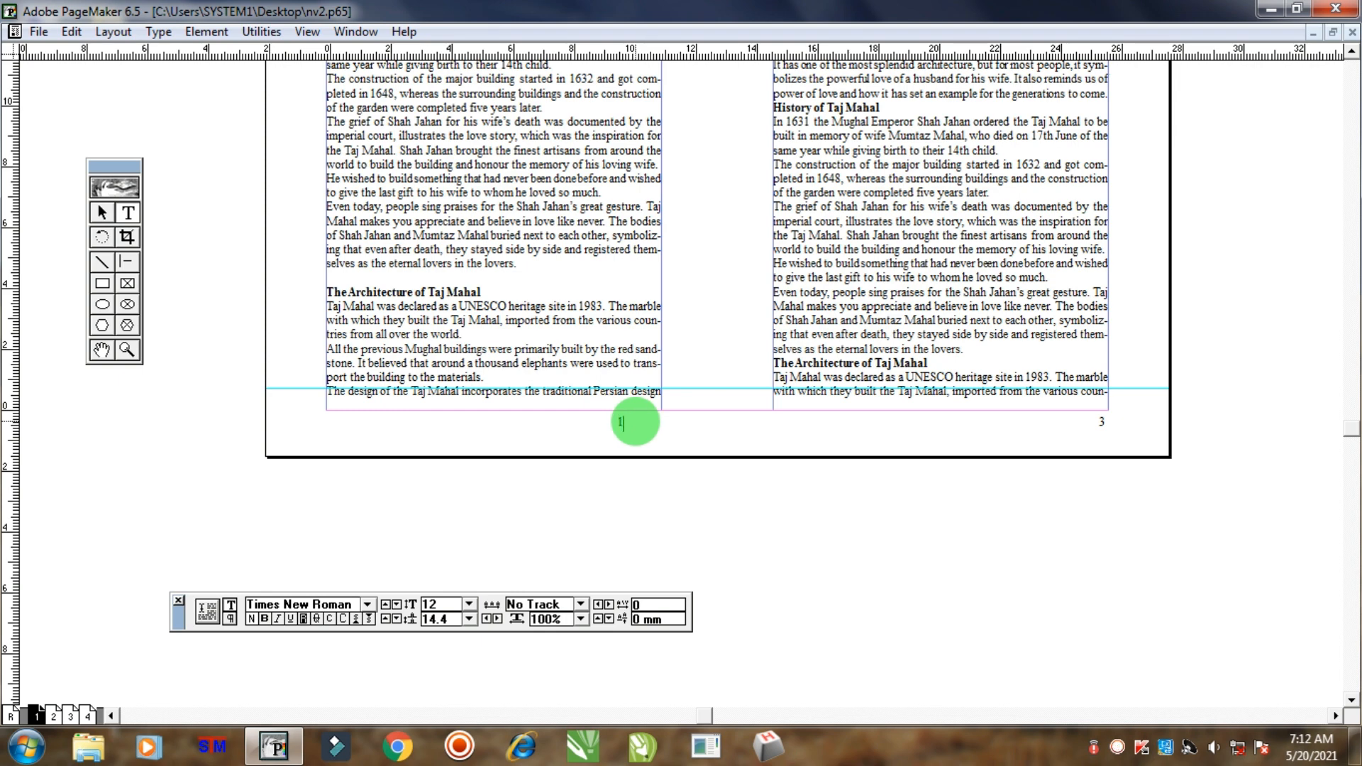
key(ctrl+shift+r)
Step: Change the page number below the right column to 2
double_click(1100, 425)
text(21)
double_click(1101, 426)
text(2)
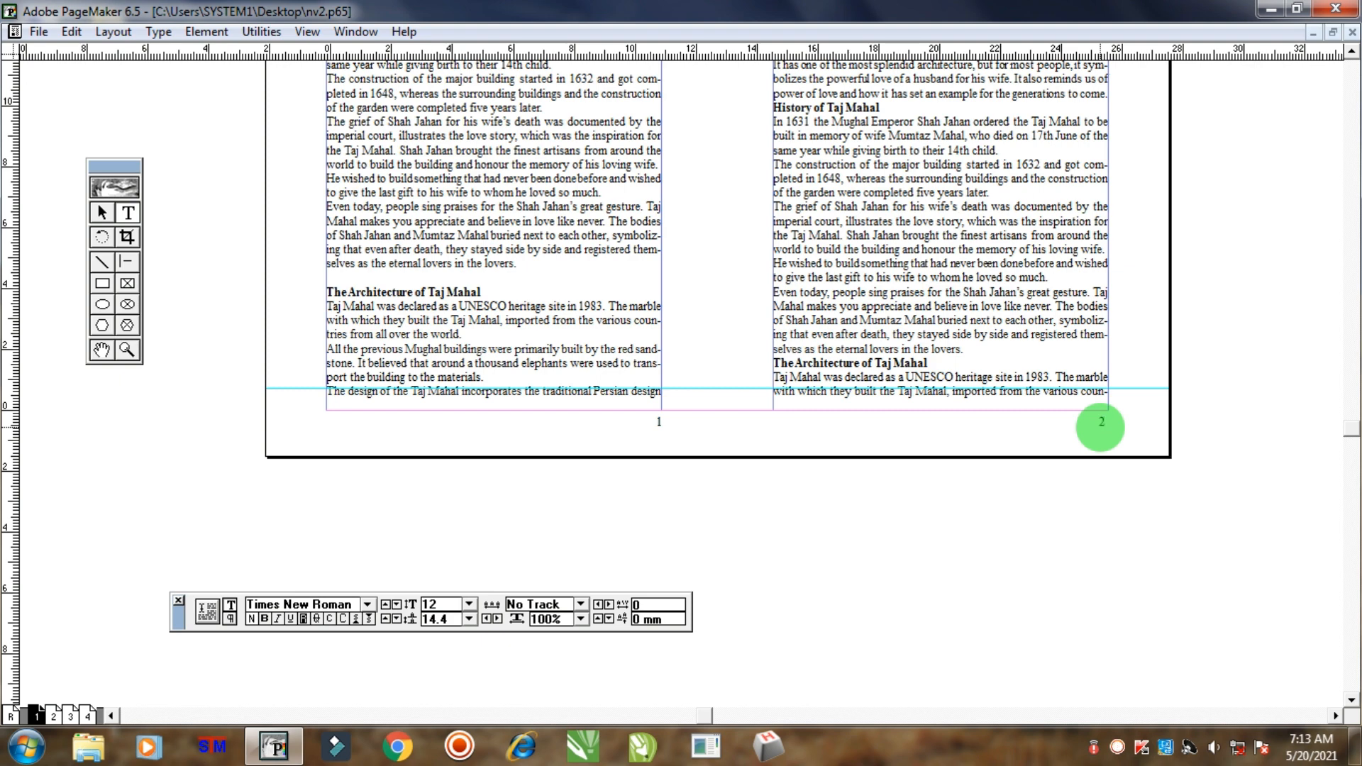
Step: Move the "2" page-number block to the right column's inner edge and left-align its text
key(F9)
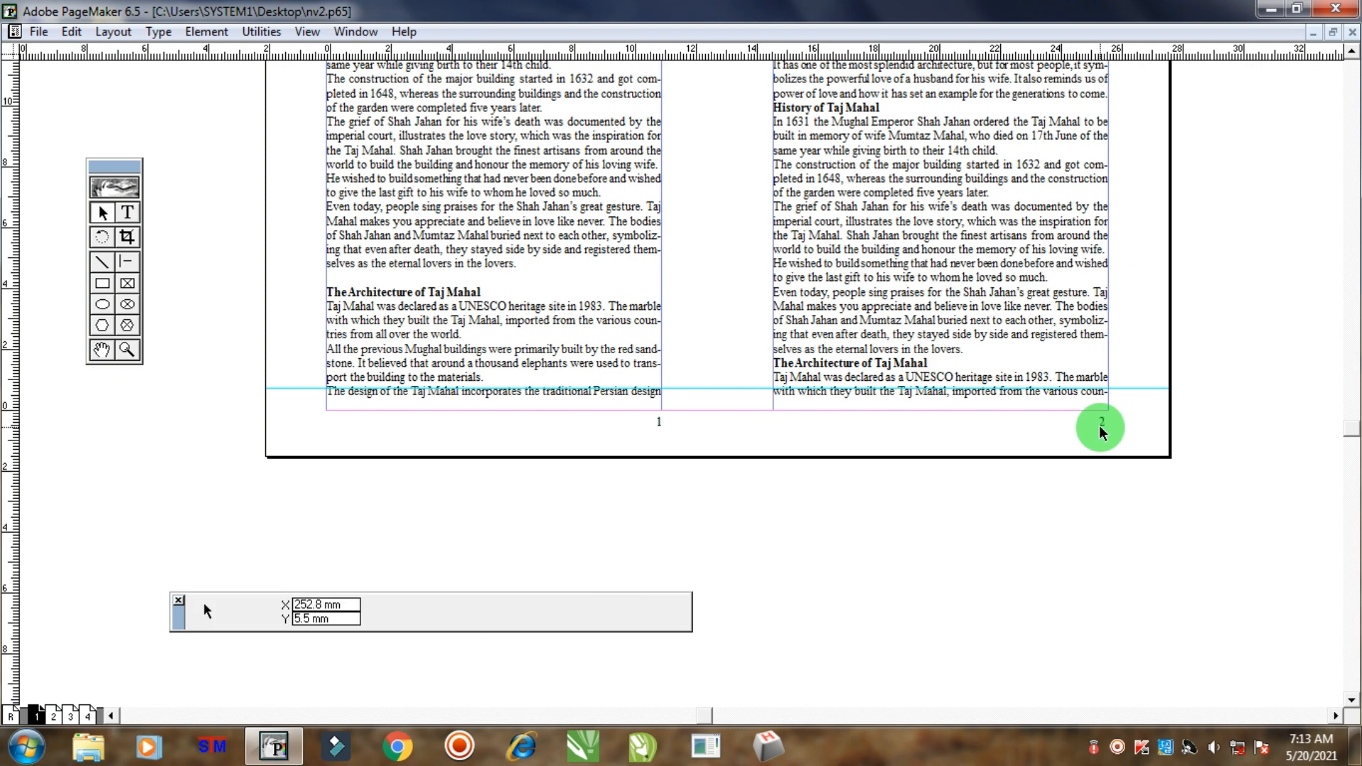
click(1100, 432)
drag(1101, 430, 796, 433)
click(127, 214)
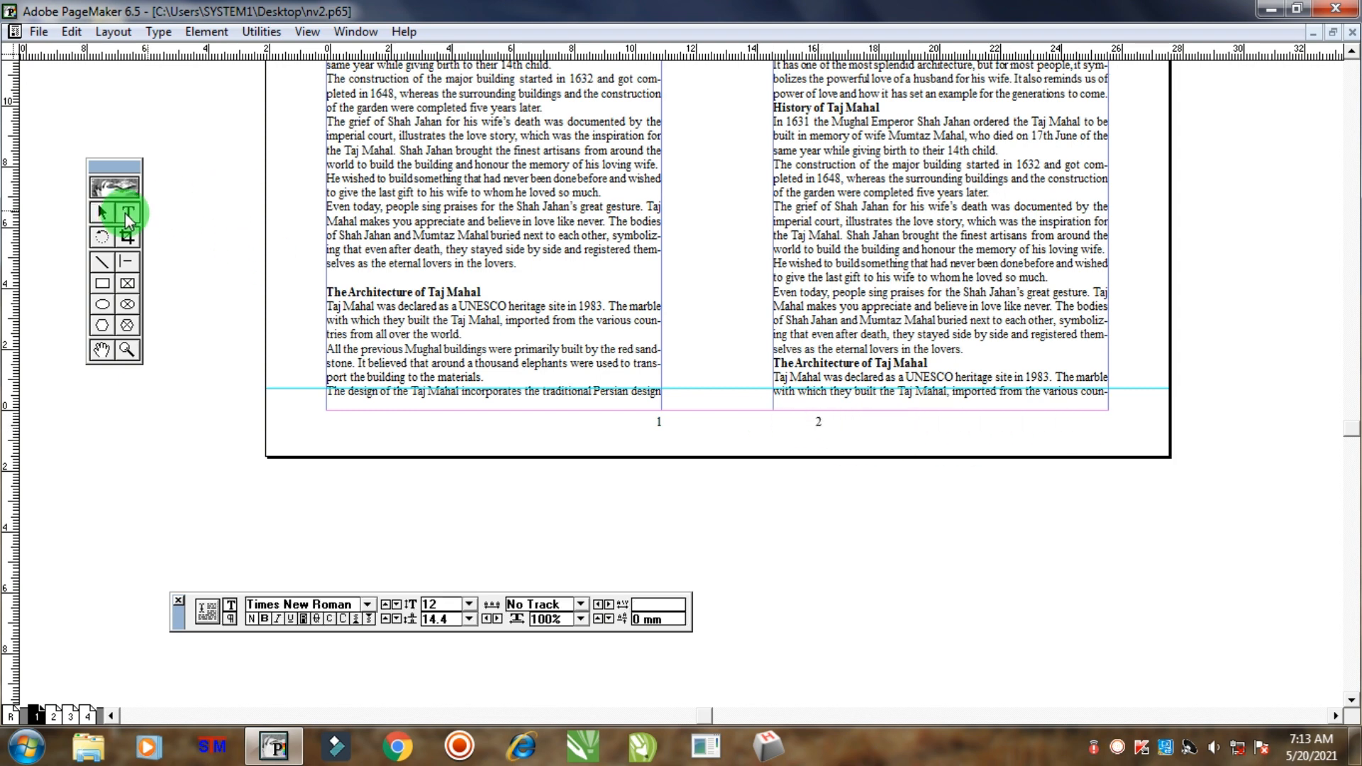
double_click(815, 426)
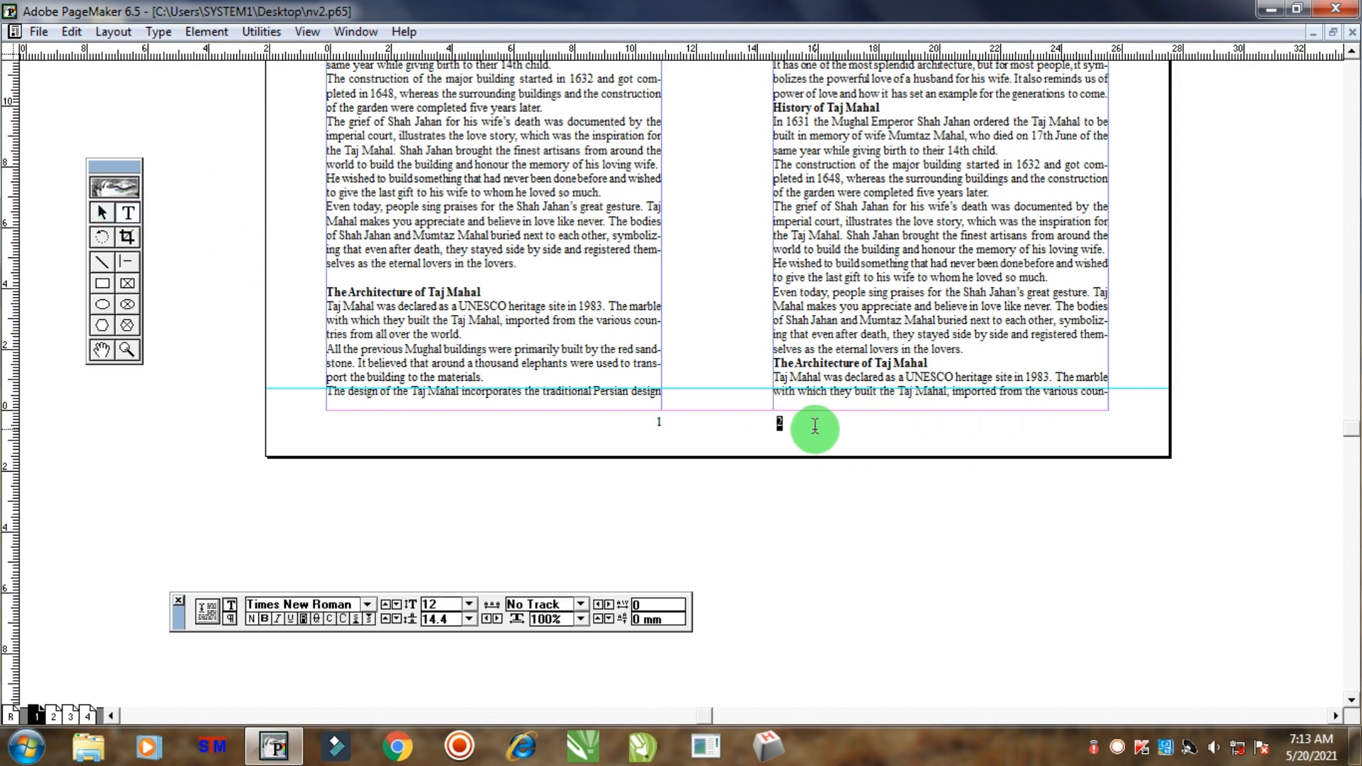
key(F9)
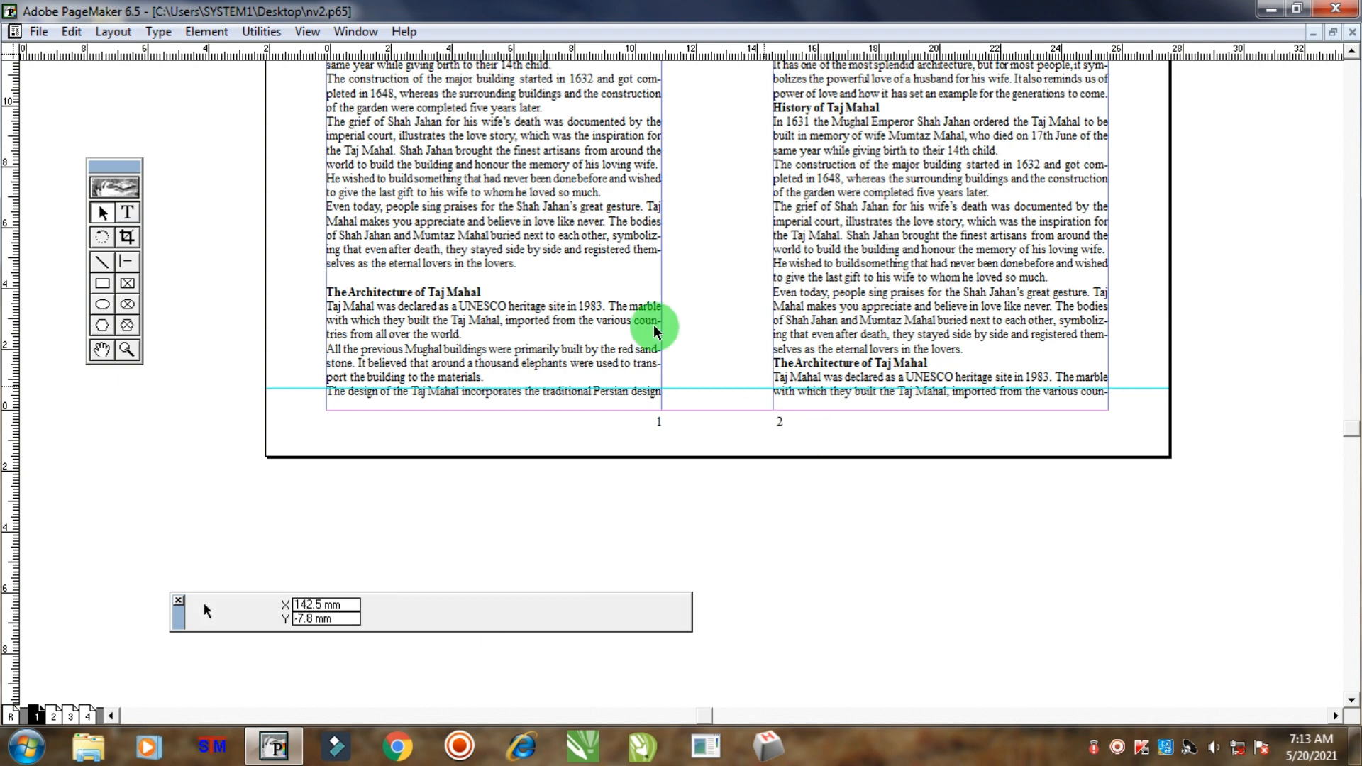
Step: Copy both page-number blocks from page 1 and paste them at the same position on page 2
click(515, 223)
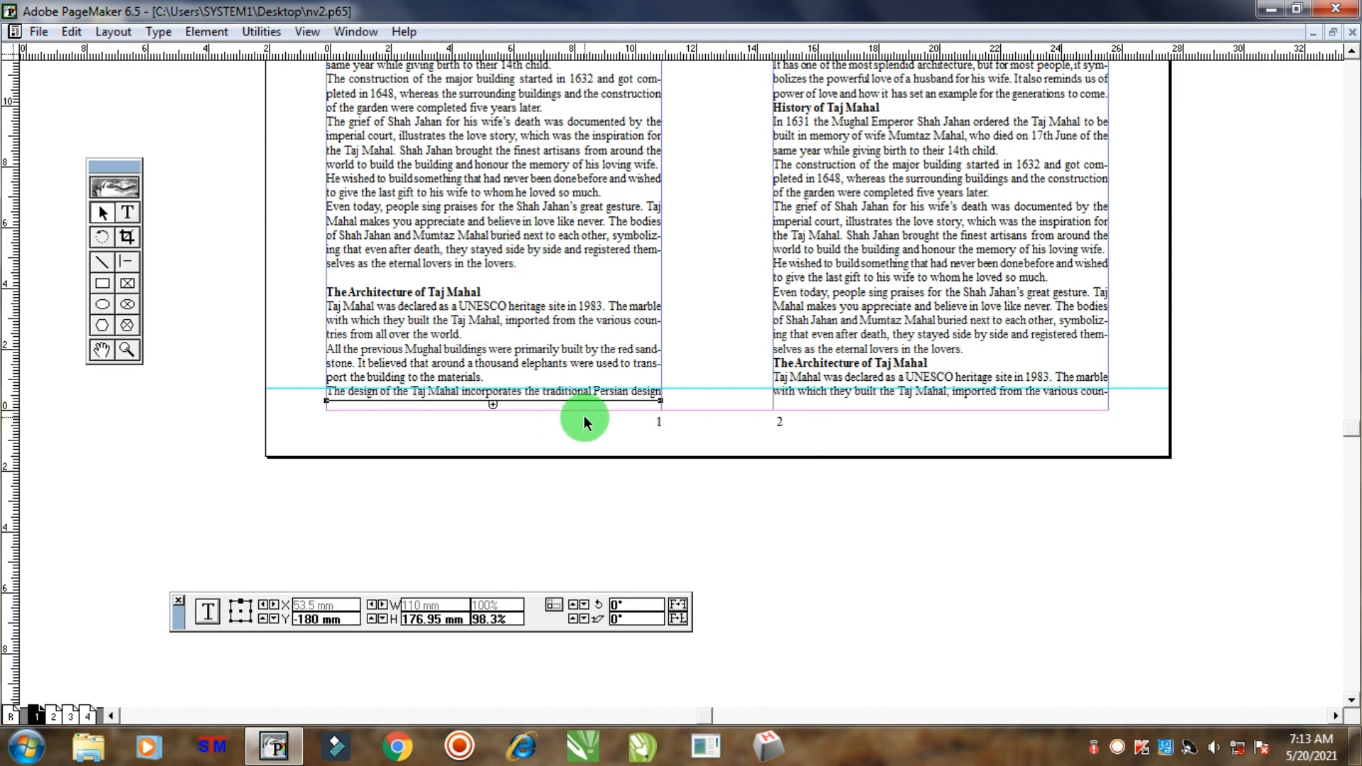
click(645, 420)
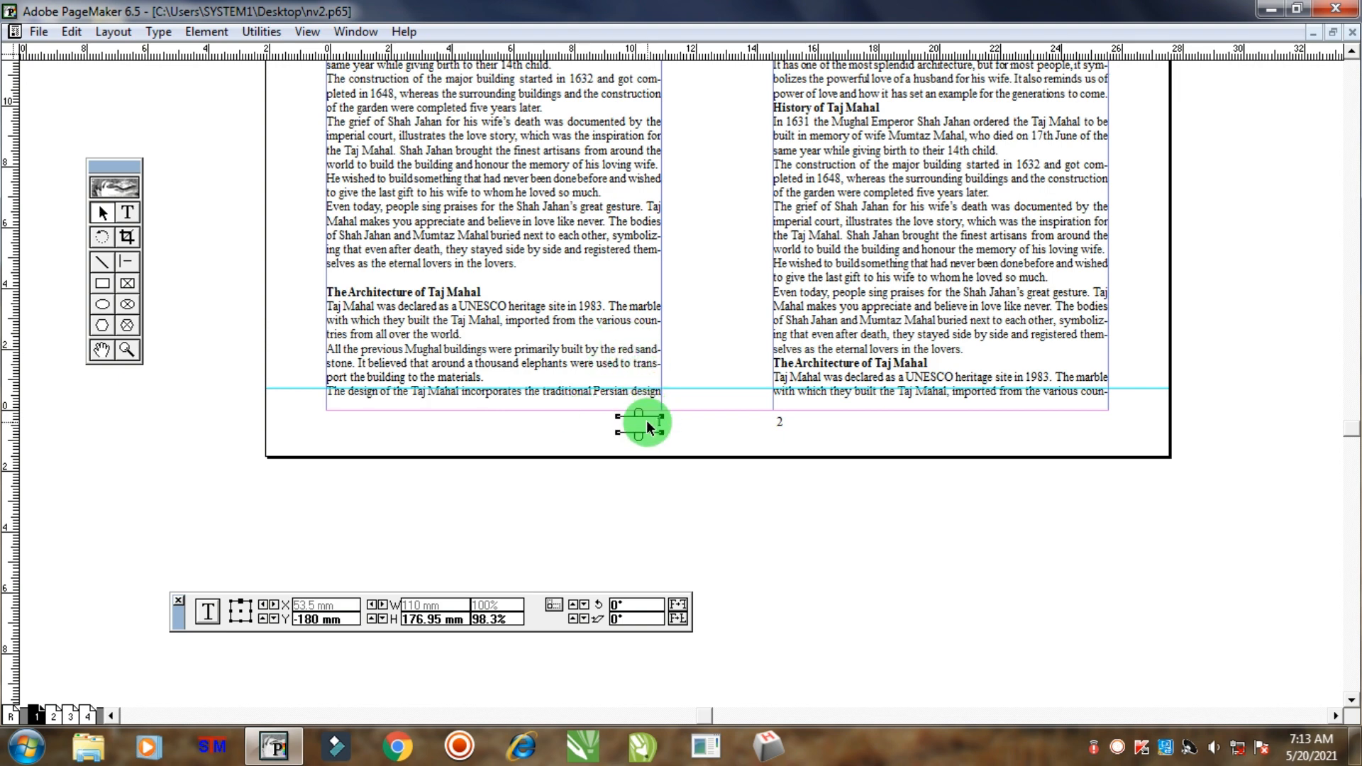
click(857, 361)
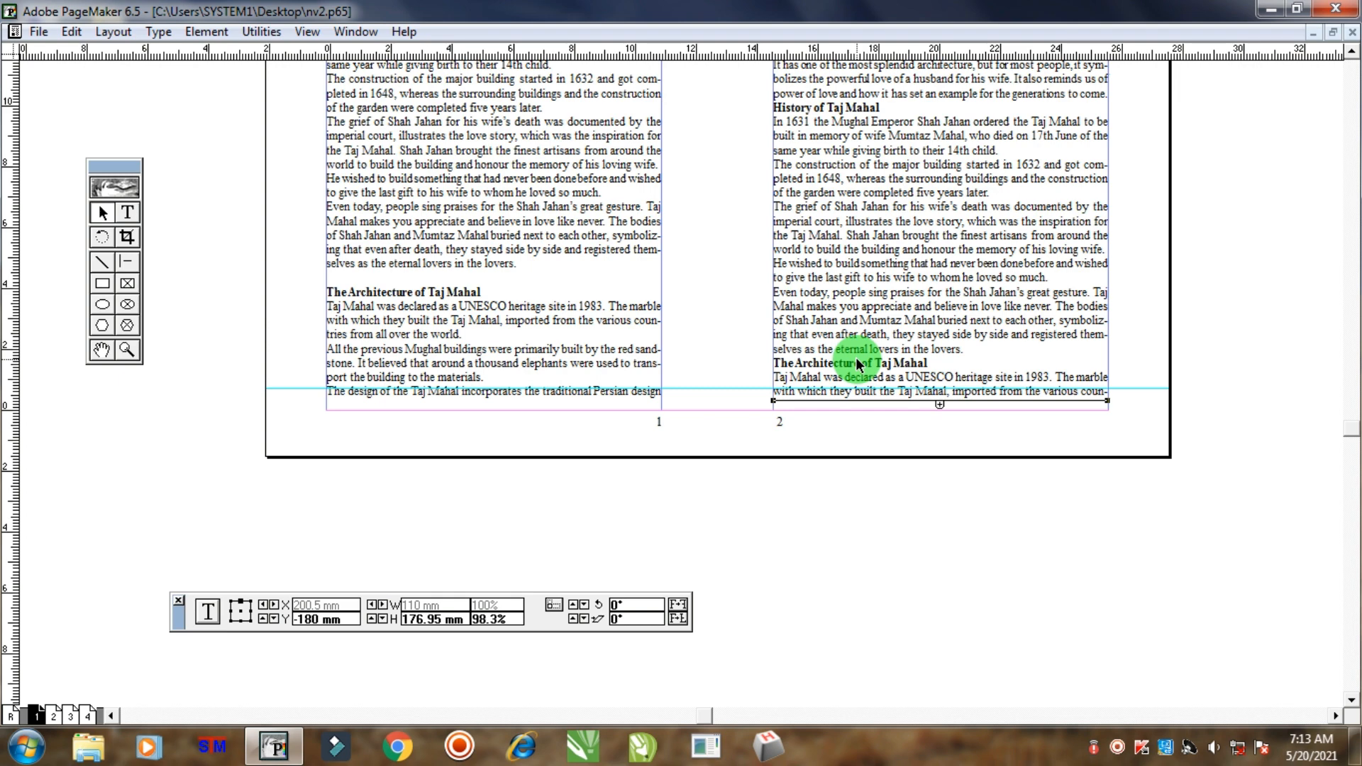
drag(889, 589, 511, 375)
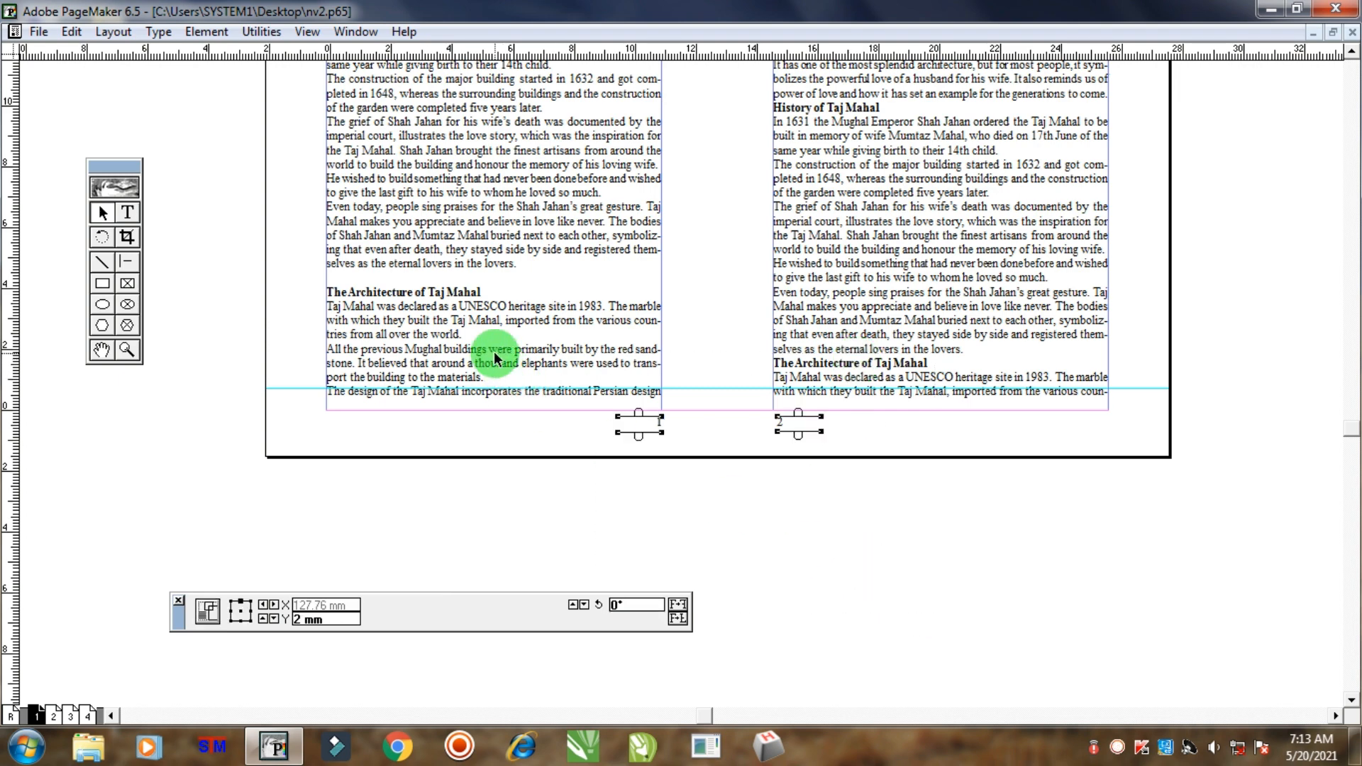
key(Page_Down)
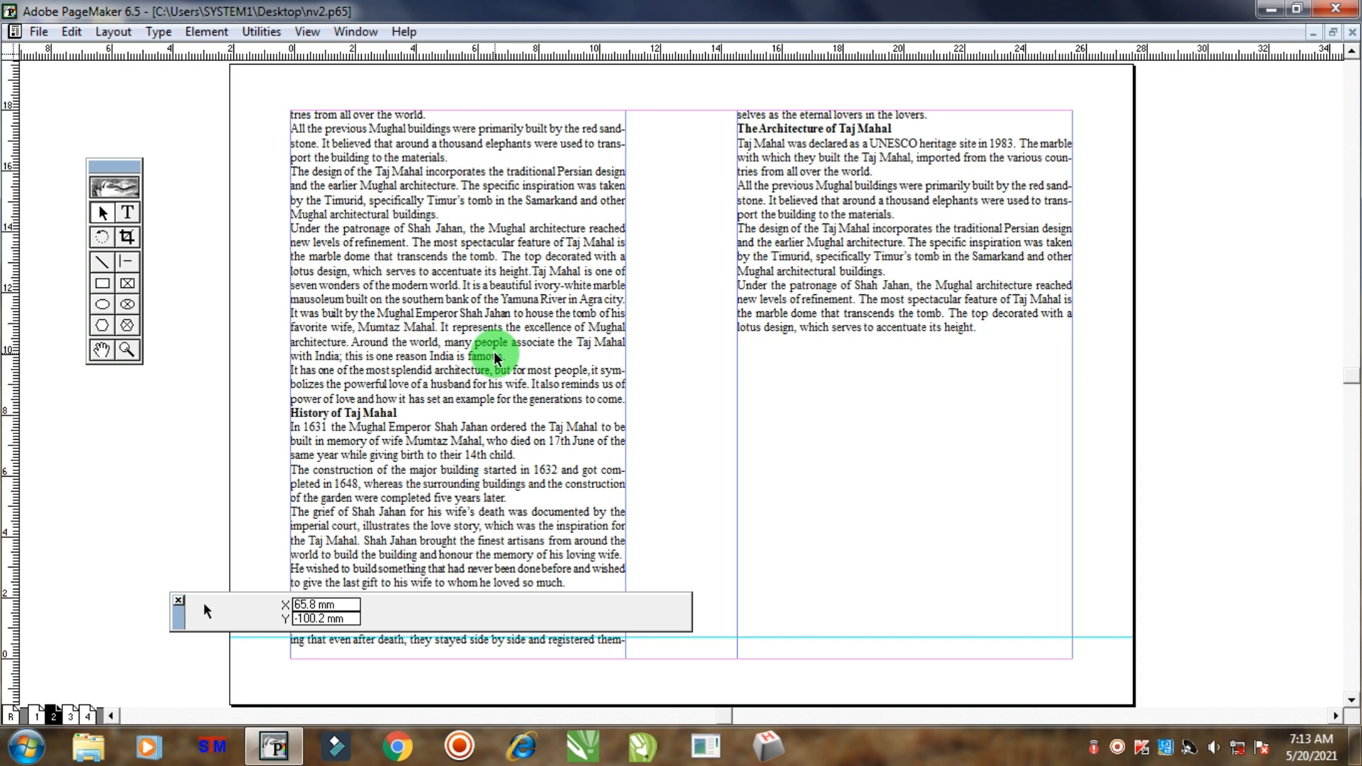
key(ctrl+v)
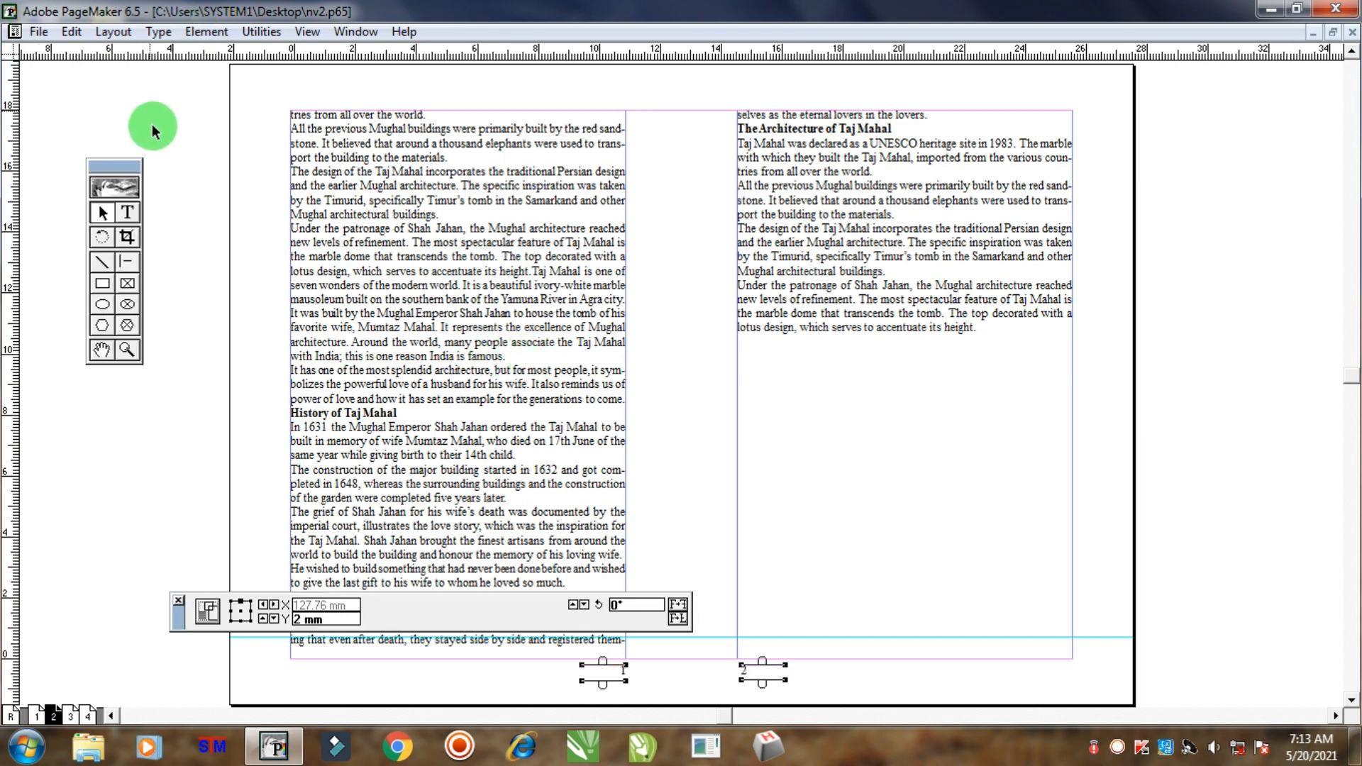
Step: On page 2, change the page numbers below the left and right columns to 3 and 4
click(127, 215)
key(Tab)
drag(759, 469, 741, 287)
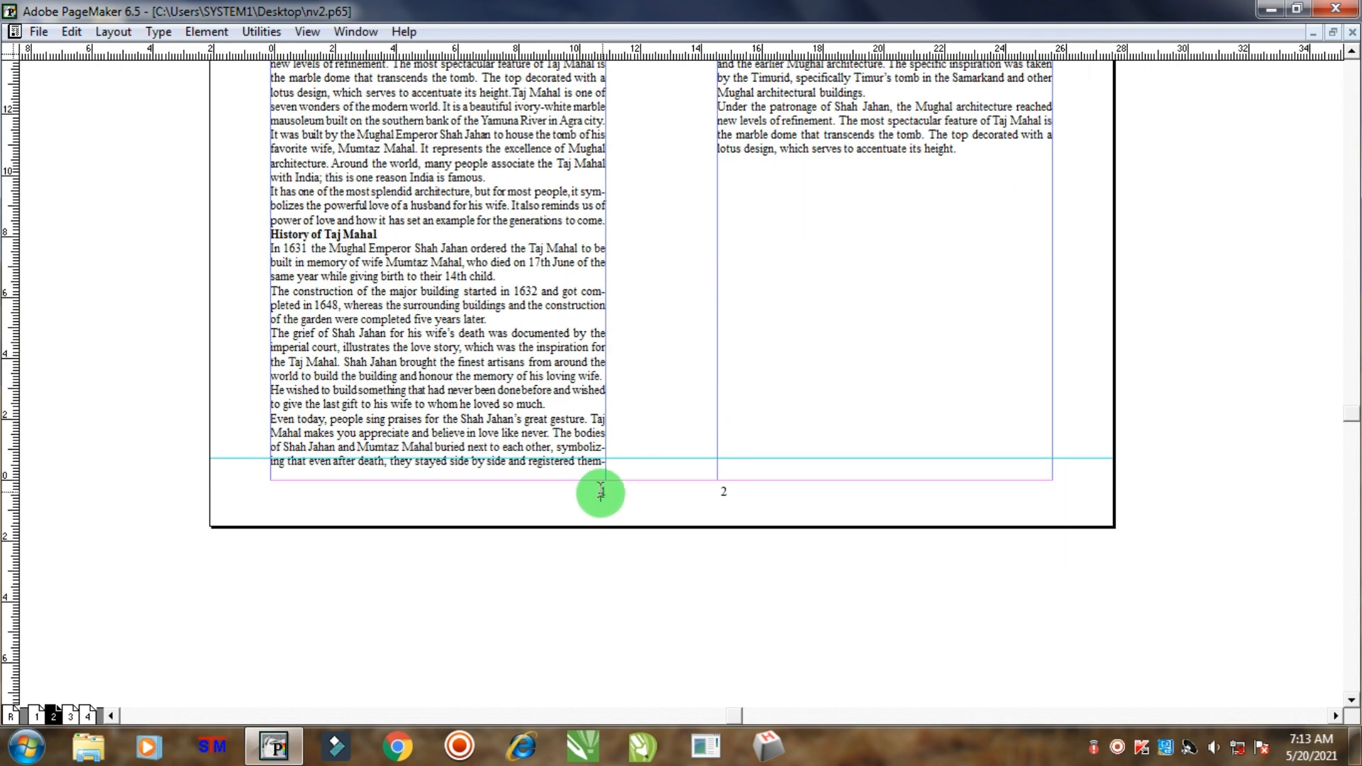
double_click(724, 492)
text(4)
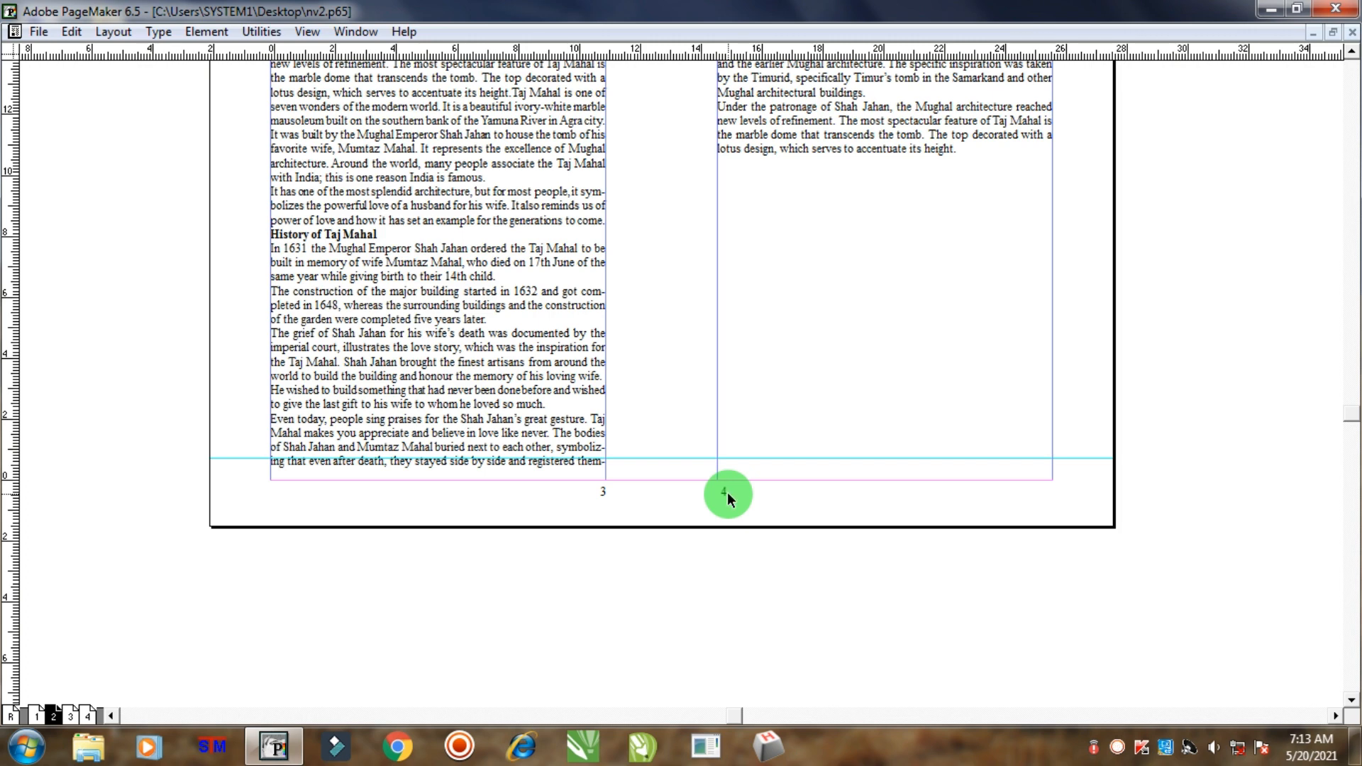